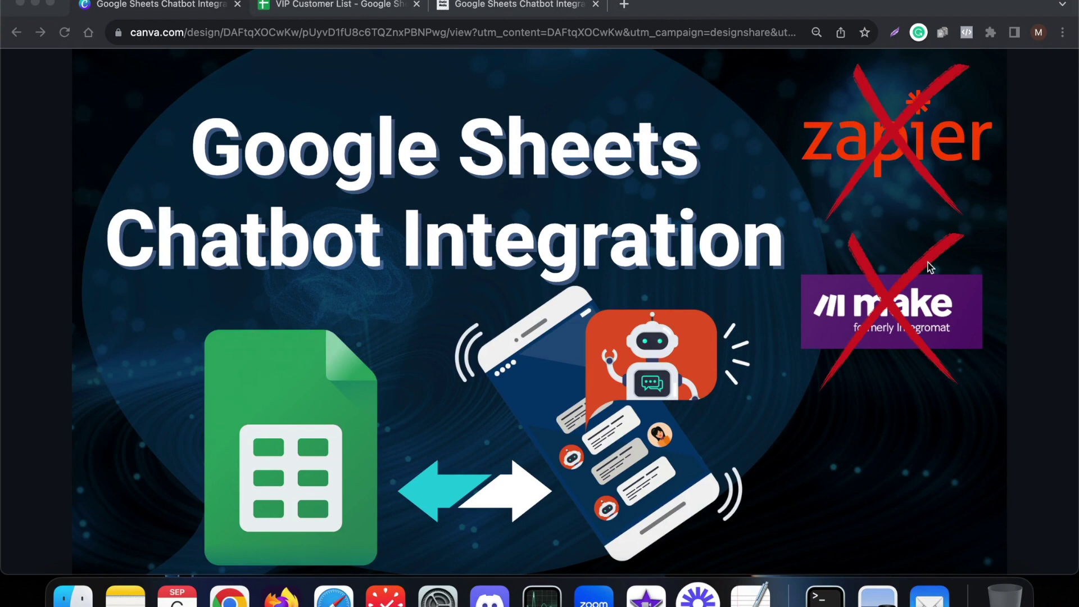
- Advance the Canva presentation to the Google Sheets Integration slide, then switch to the VIP Customer List
left_click(1003, 87)
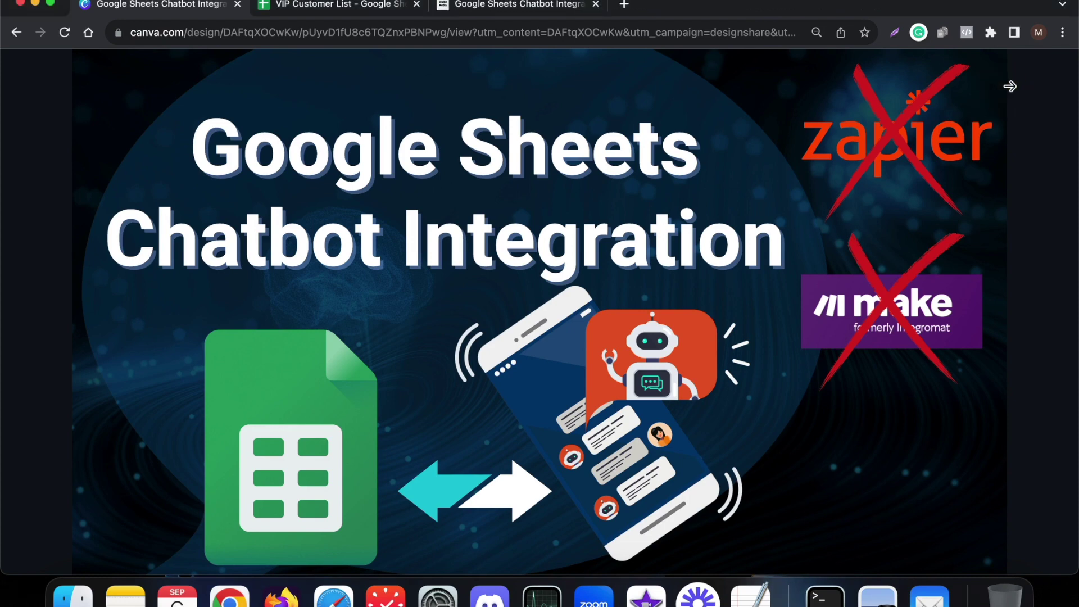
left_click(1012, 90)
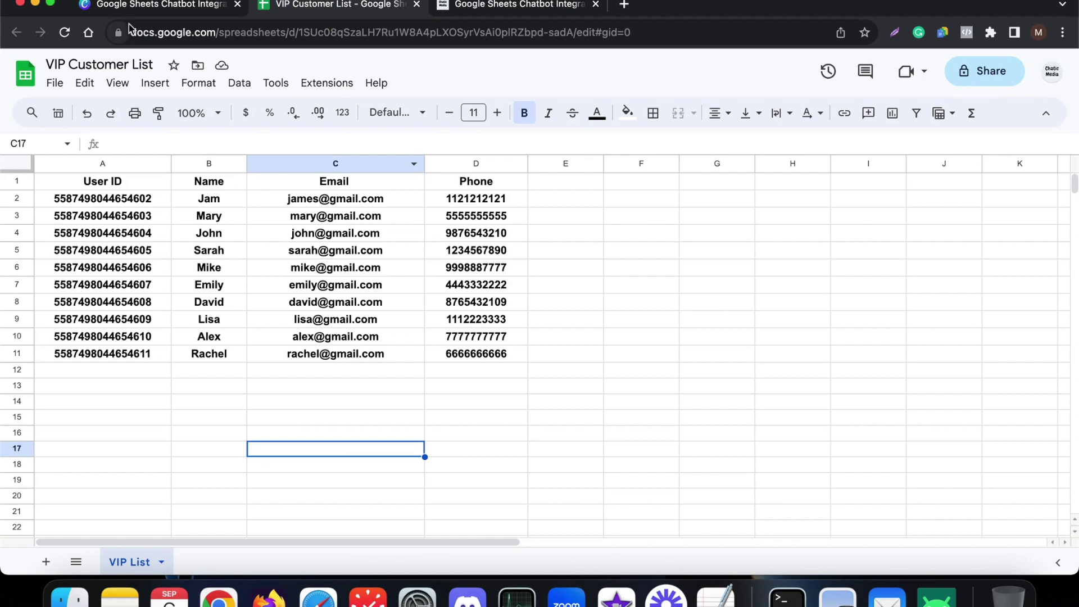
left_click(147, 8)
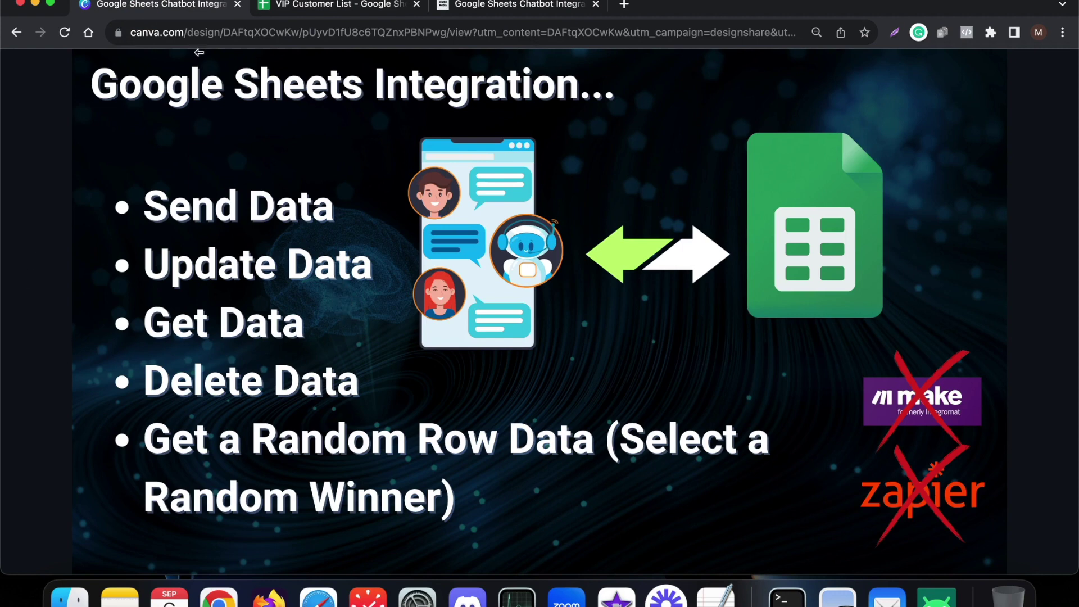
left_click(311, 16)
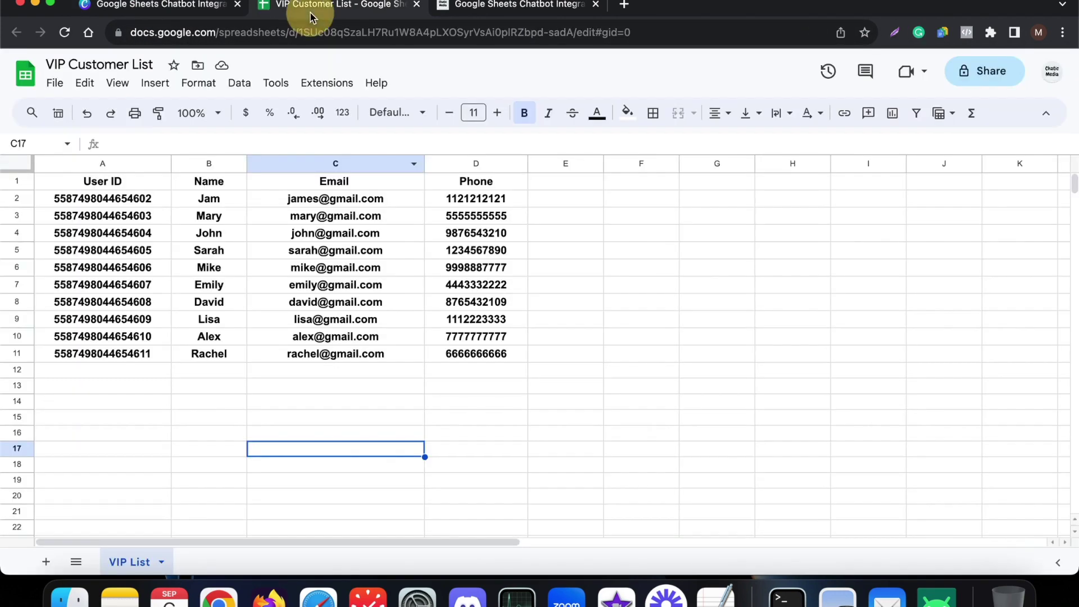
- Review the User ID, Name, Email and Phone headers, then bring up the mirrored Instagram chat
left_click(385, 339)
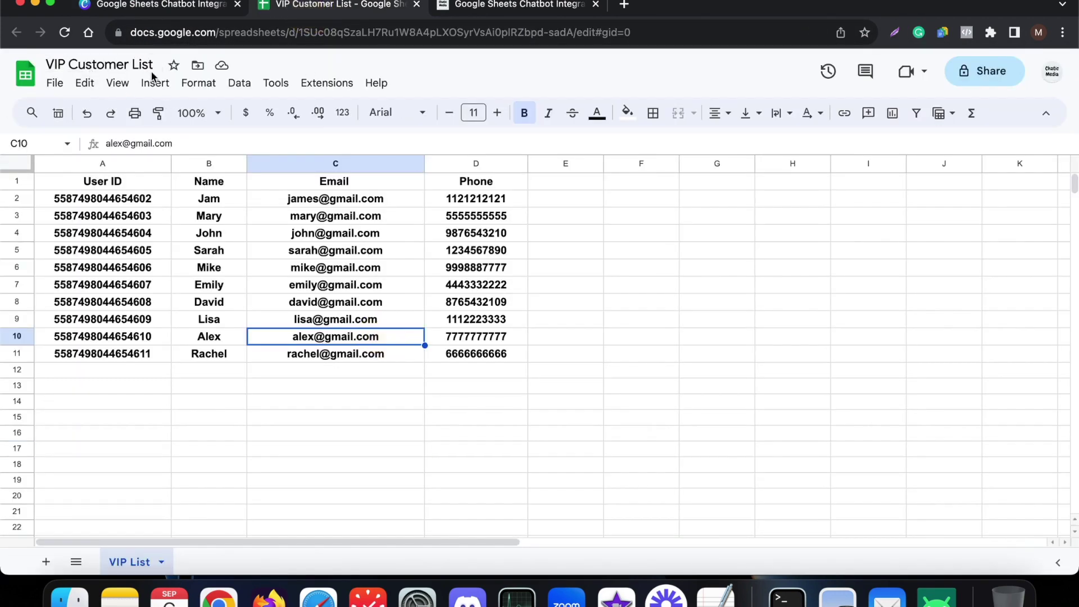
left_click(115, 181)
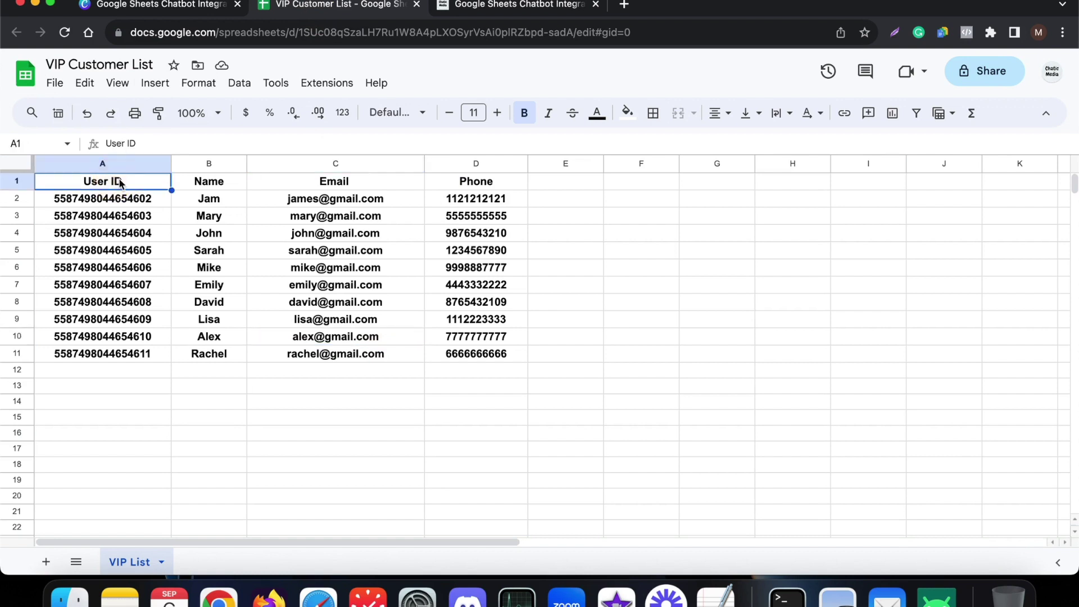
left_click(205, 181)
left_click(303, 182)
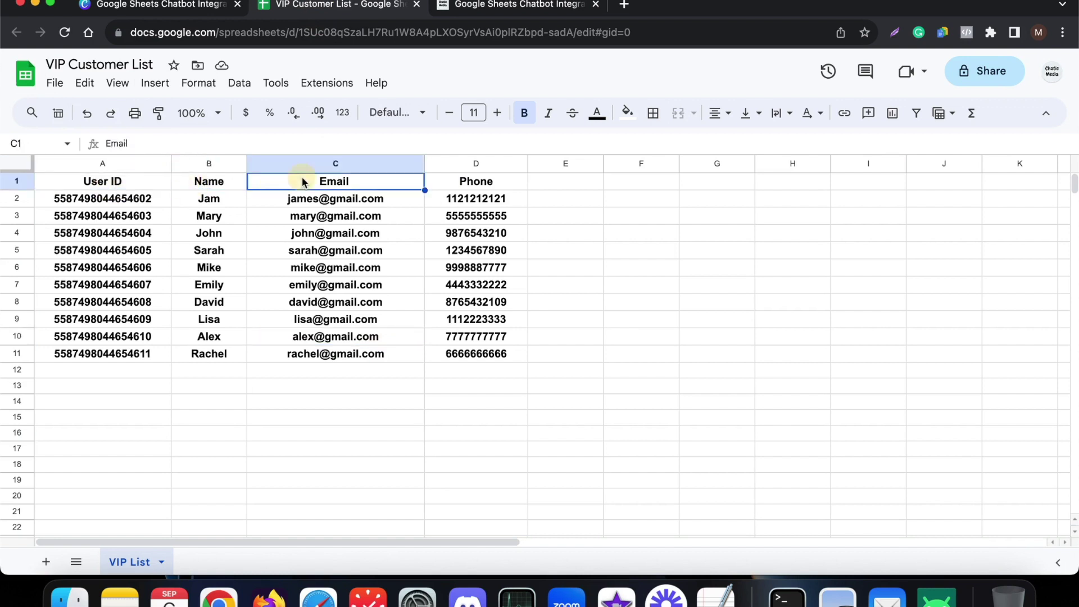
left_click(435, 184)
left_click(110, 186)
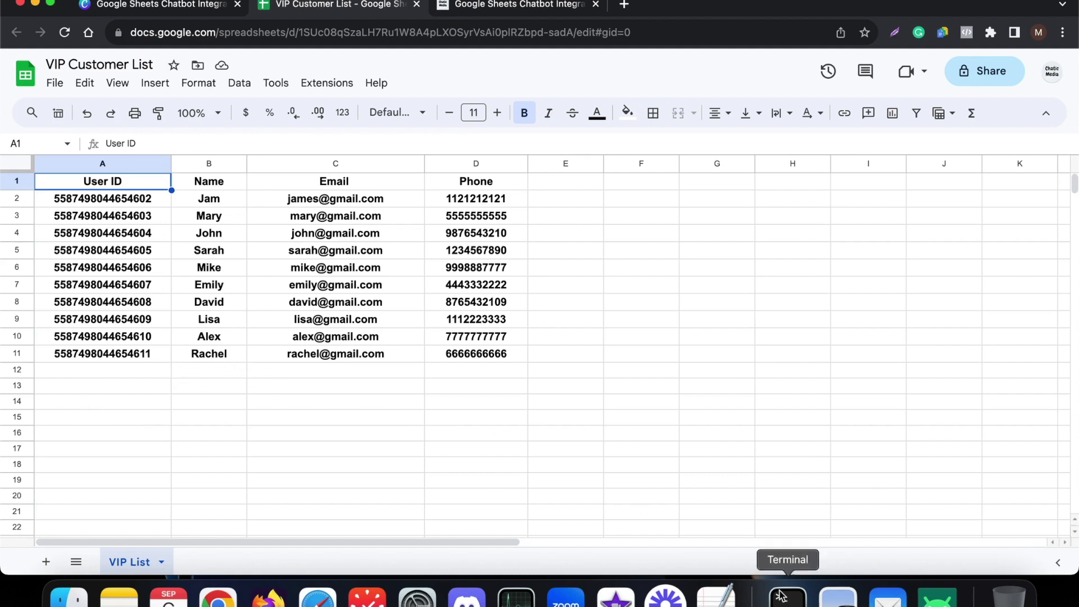
left_click(933, 604)
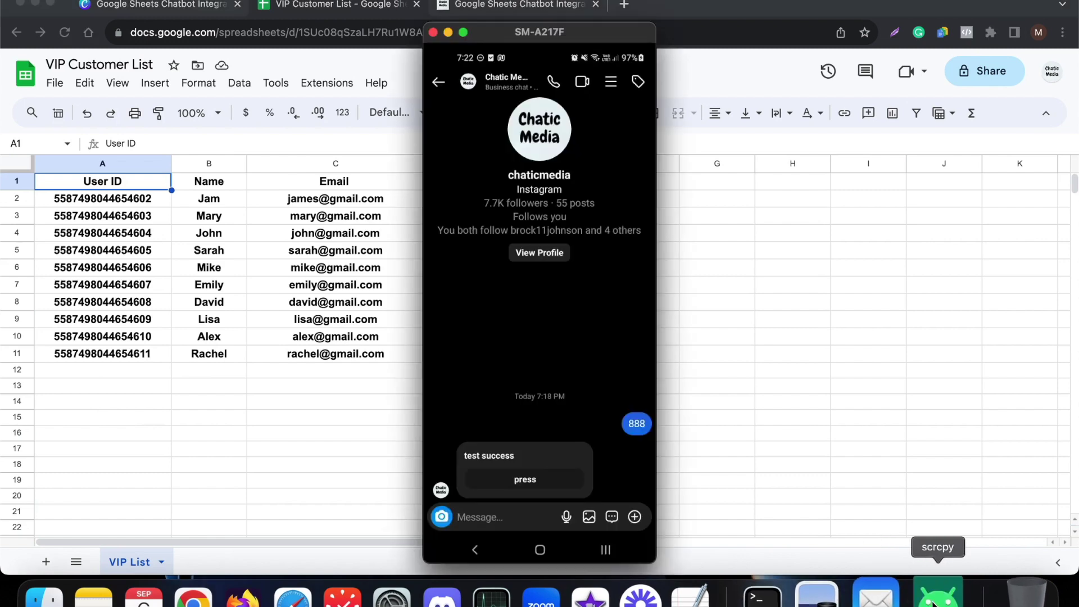
- Preview the Chatic Media chatbot flow on Instagram, then return to the VIP Customer List sheet
left_click(497, 10)
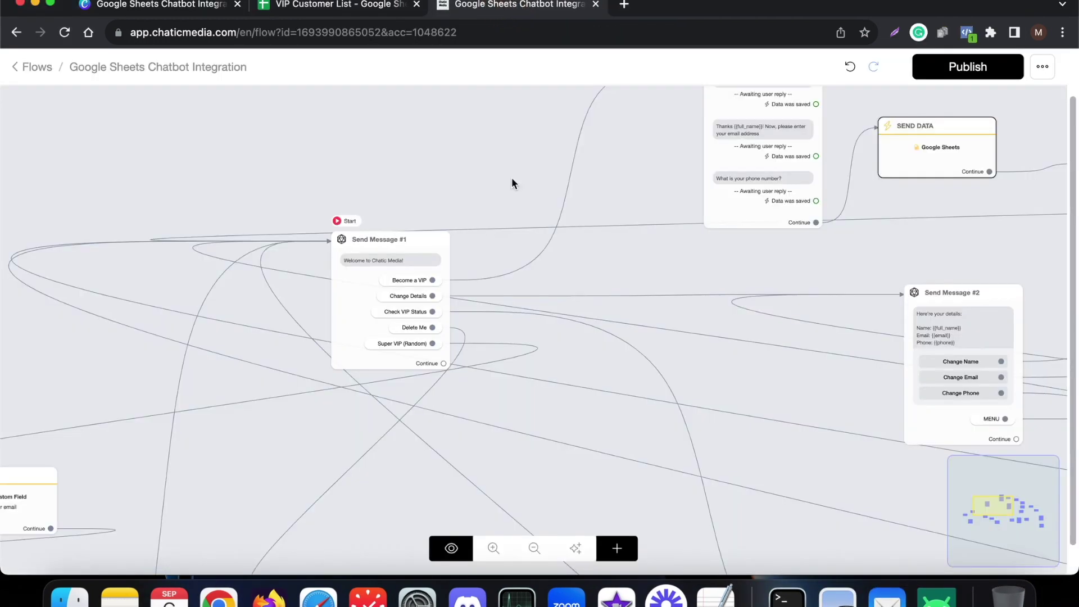
left_click(441, 547)
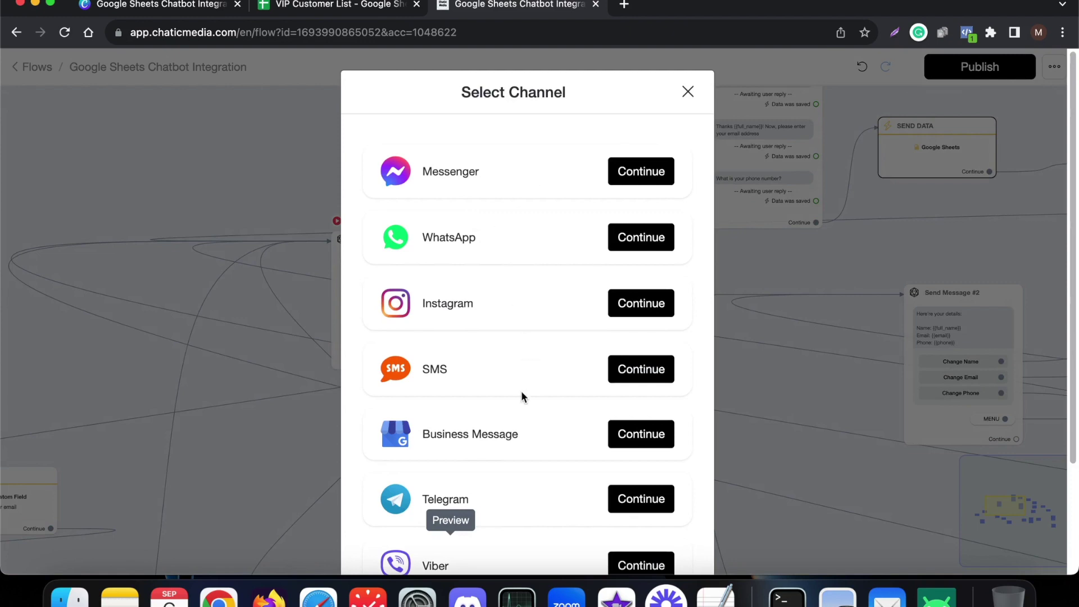
left_click(637, 312)
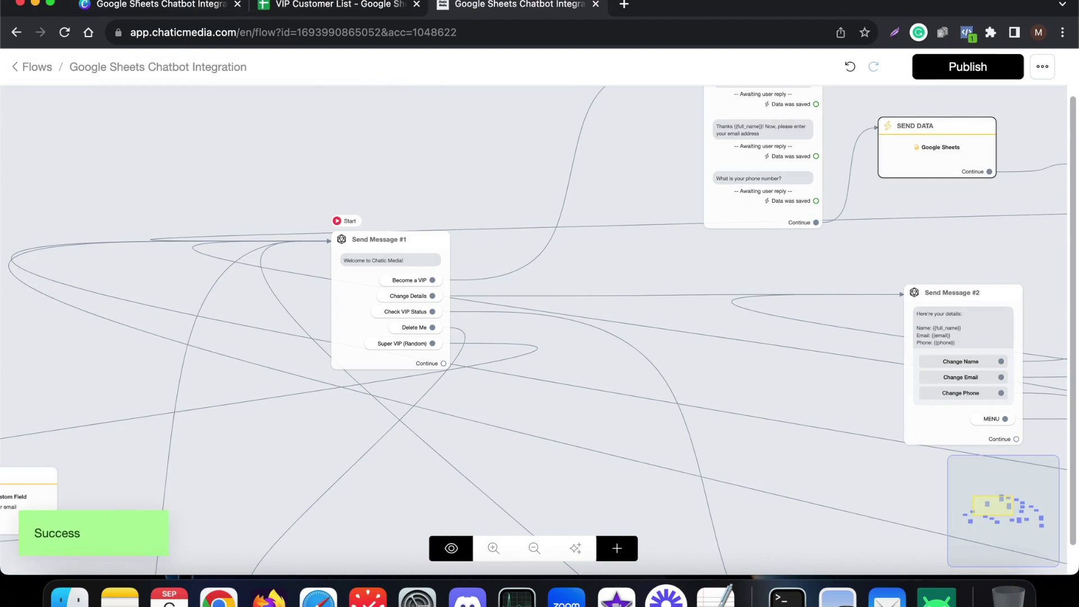
left_click(349, 7)
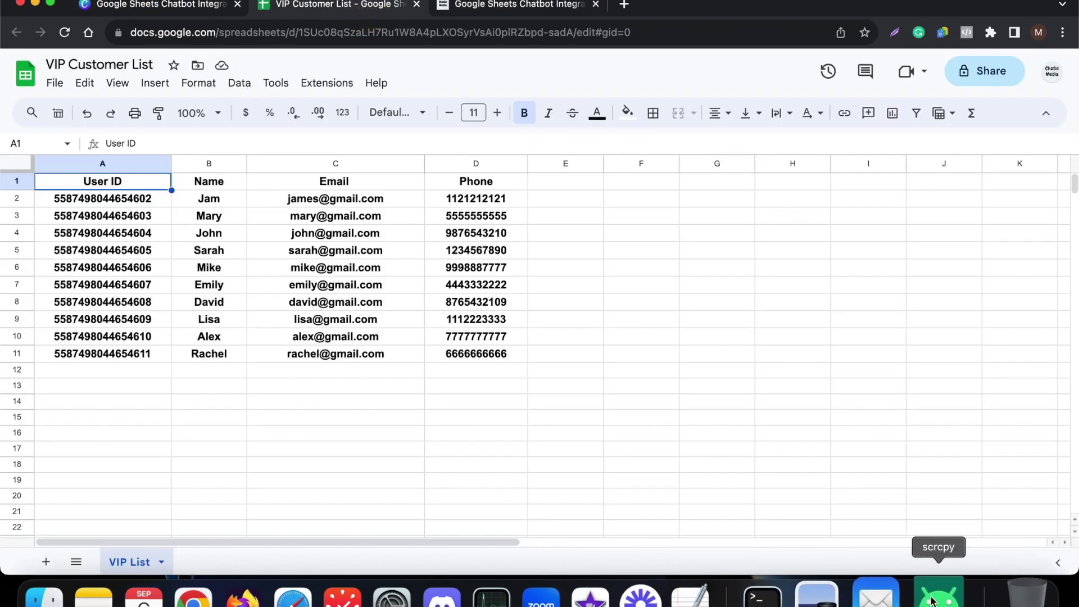
- Bring back the phone mirror and send the chatbot the VIP phone number to finish signing up
left_click(932, 599)
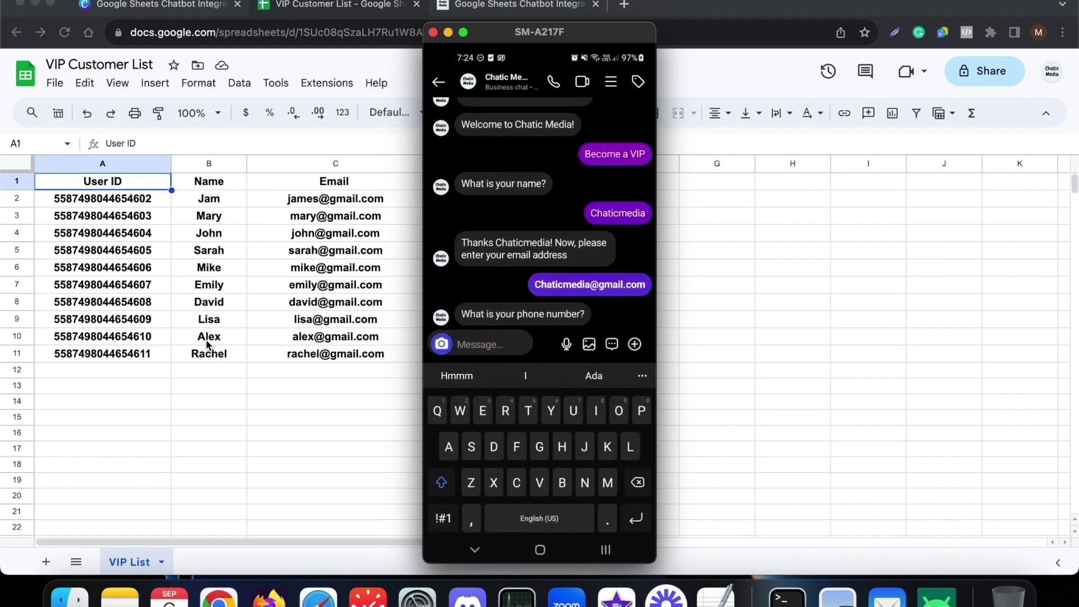
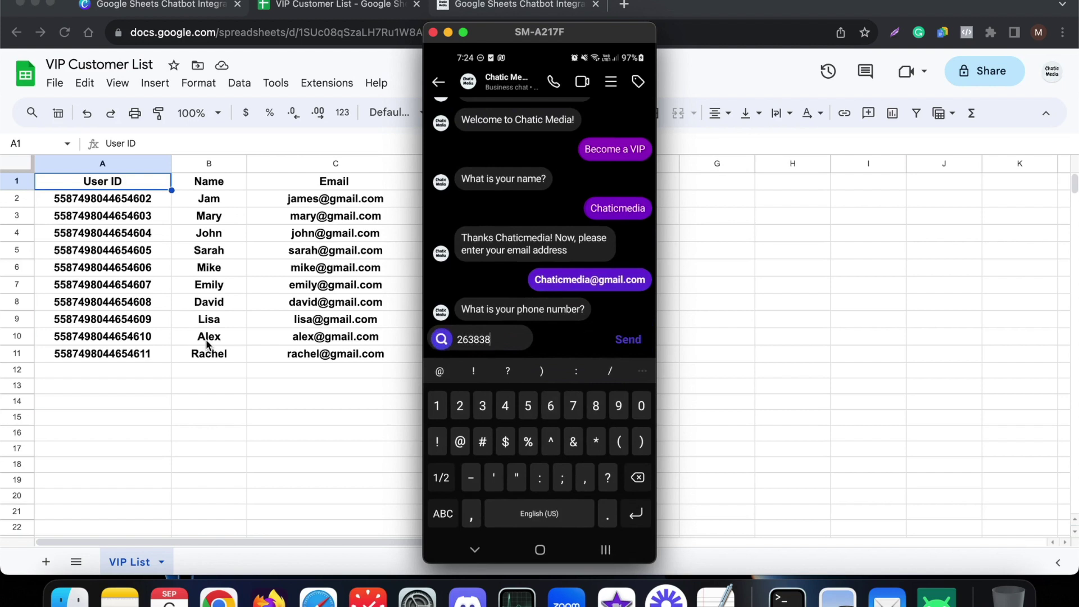
key("Return")
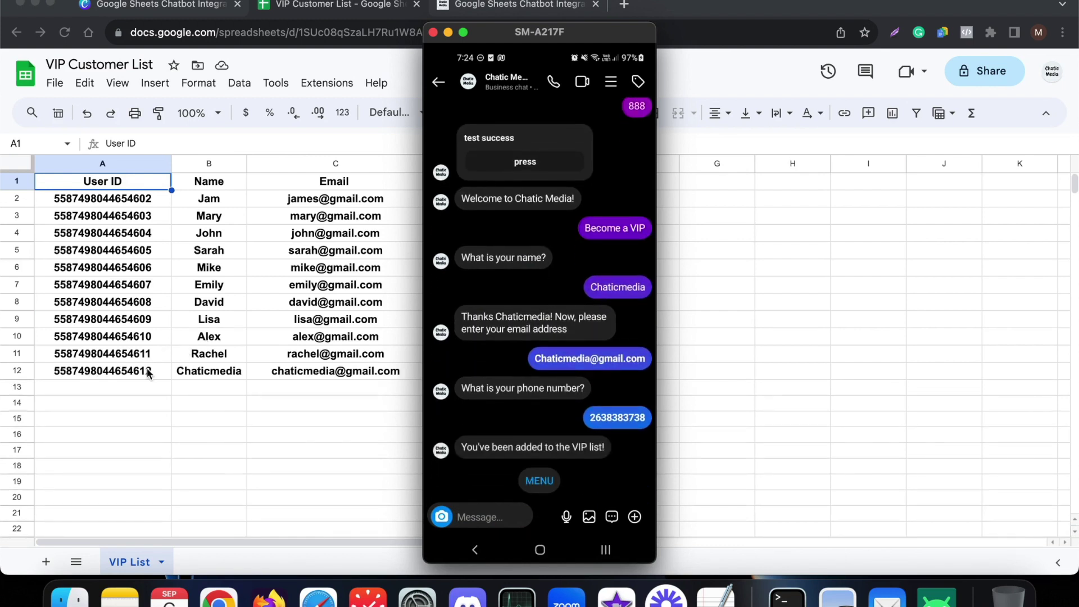
- Move the phone mirror aside to show the Phone column, then send the chatbot the new test email address
left_click_drag(520, 34, 807, 35)
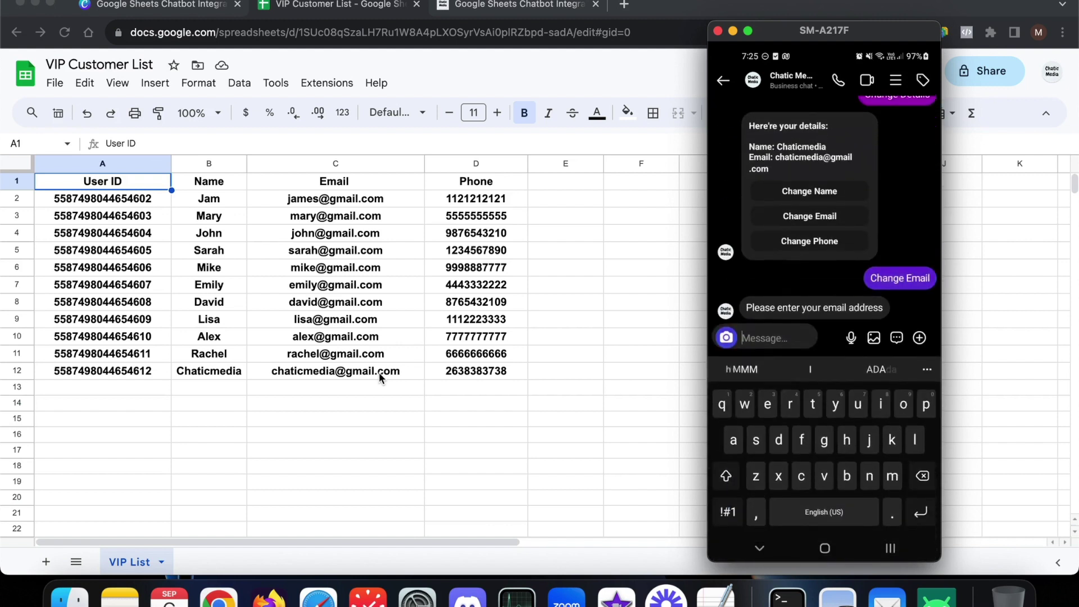
key("BackSpace")
key("BackSpace")
key("BackSpace")
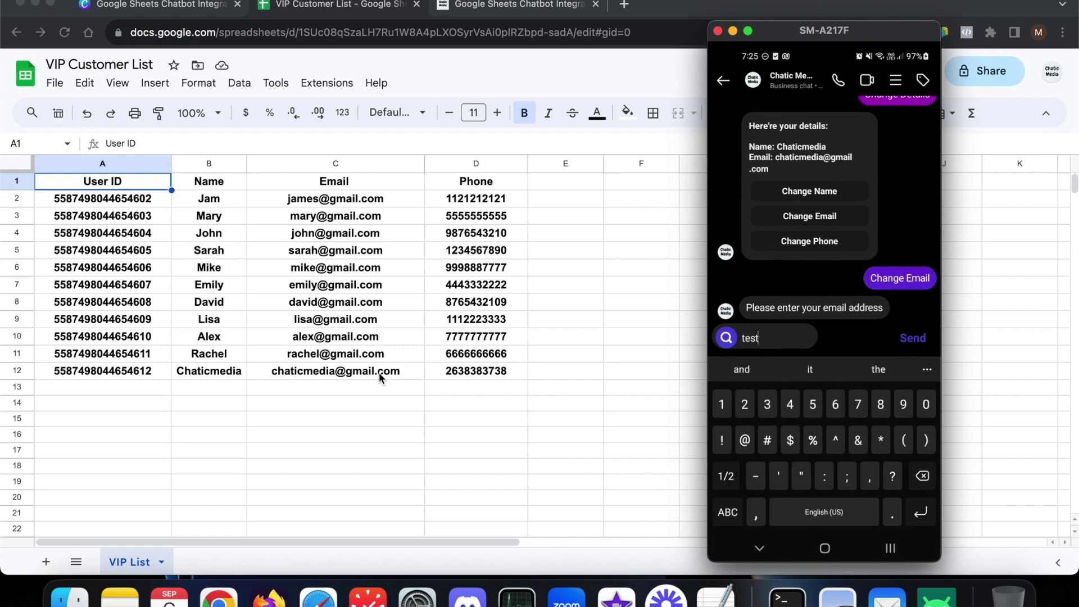
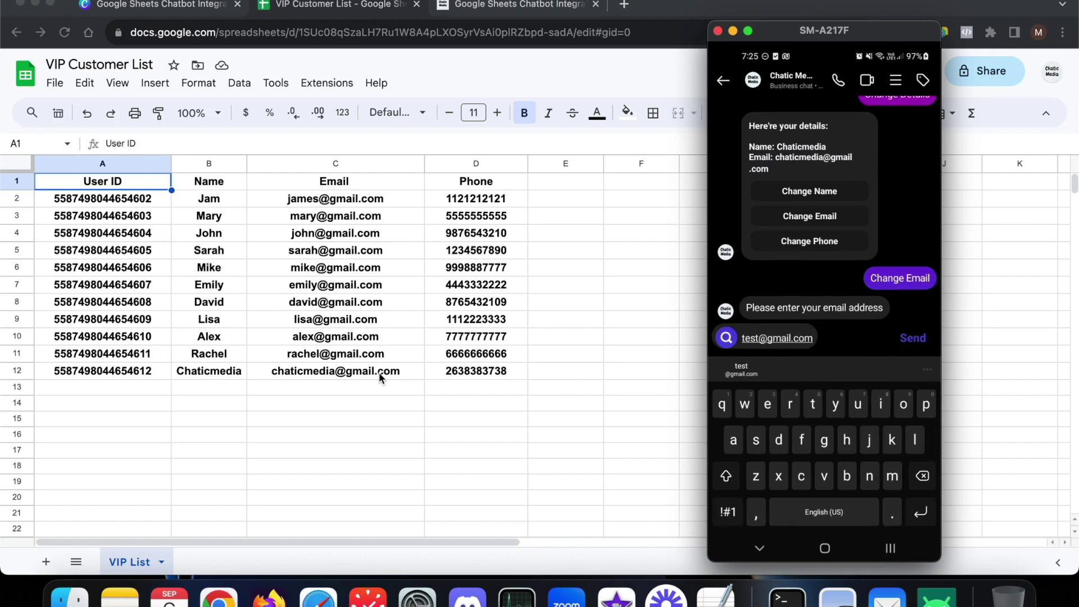
key("Return")
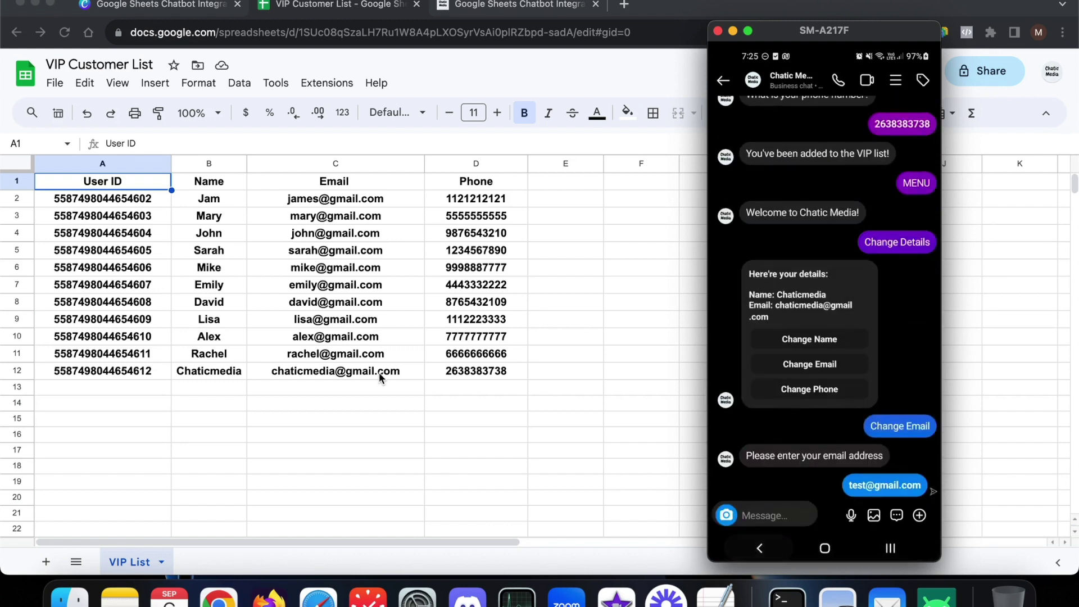
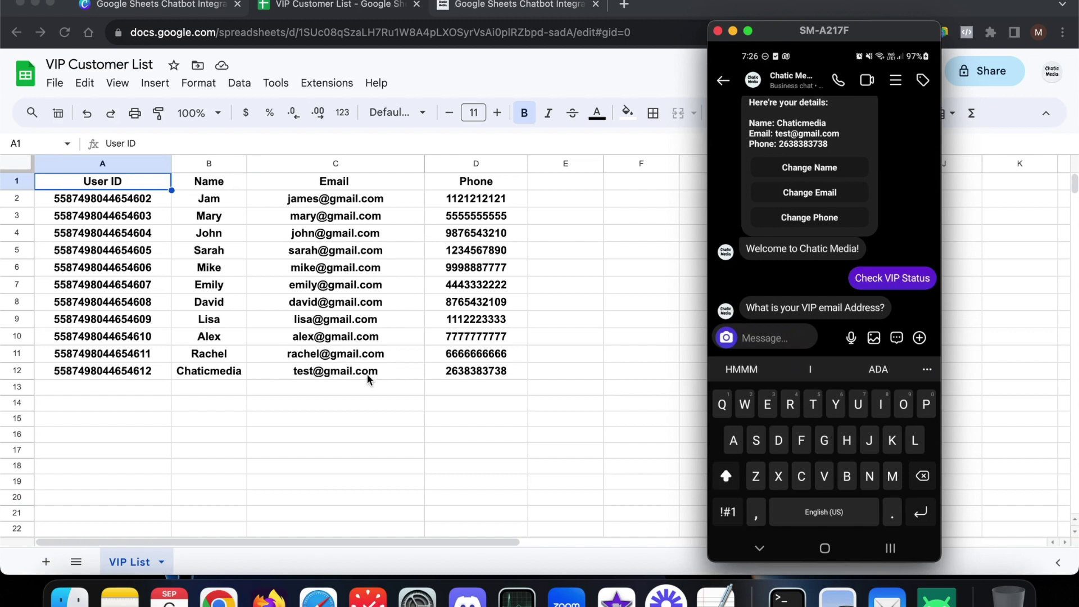
- Enter the test customer's email address in the chat, fixing a typo, and send it
key("BackSpace")
key("BackSpace")
key("BackSpace")
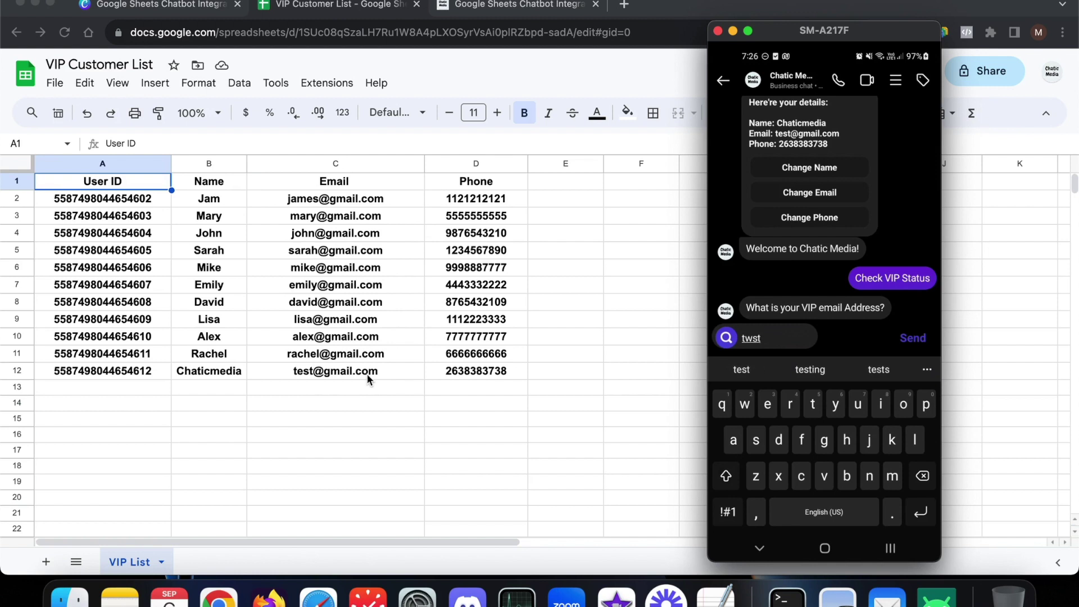
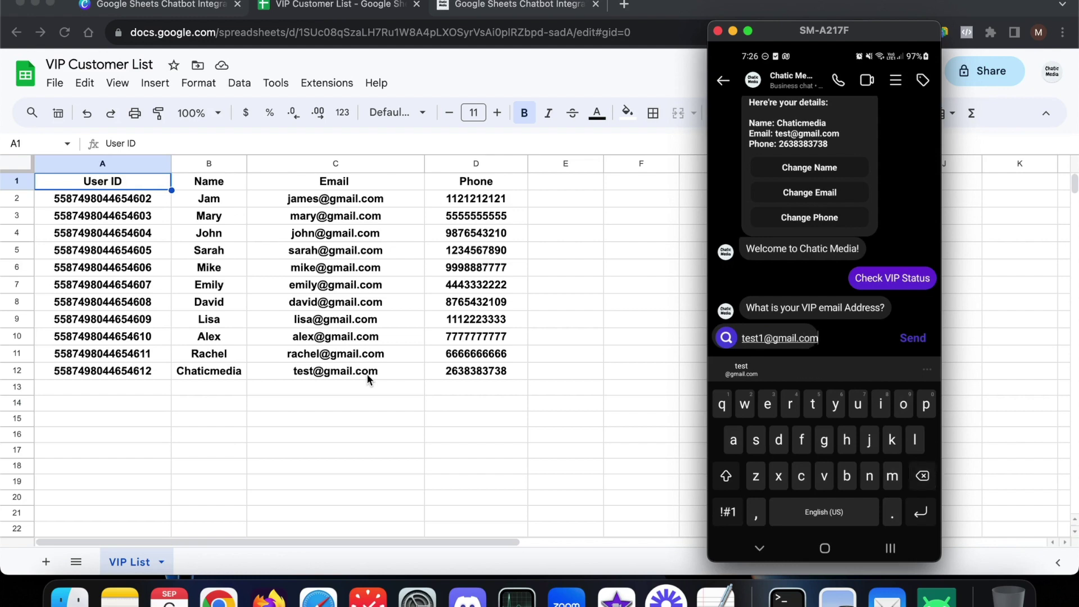
key("Return")
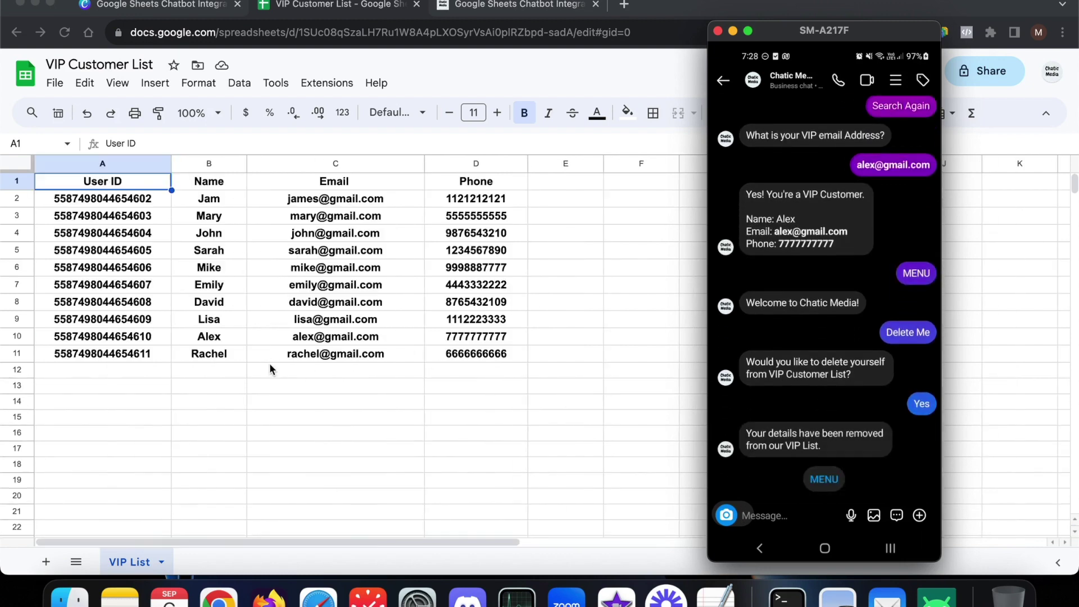
- Check that A12:D12 is empty, then have the chatbot run Super VIP (Random) twice
left_click(154, 369)
left_click_drag(444, 369, 63, 377)
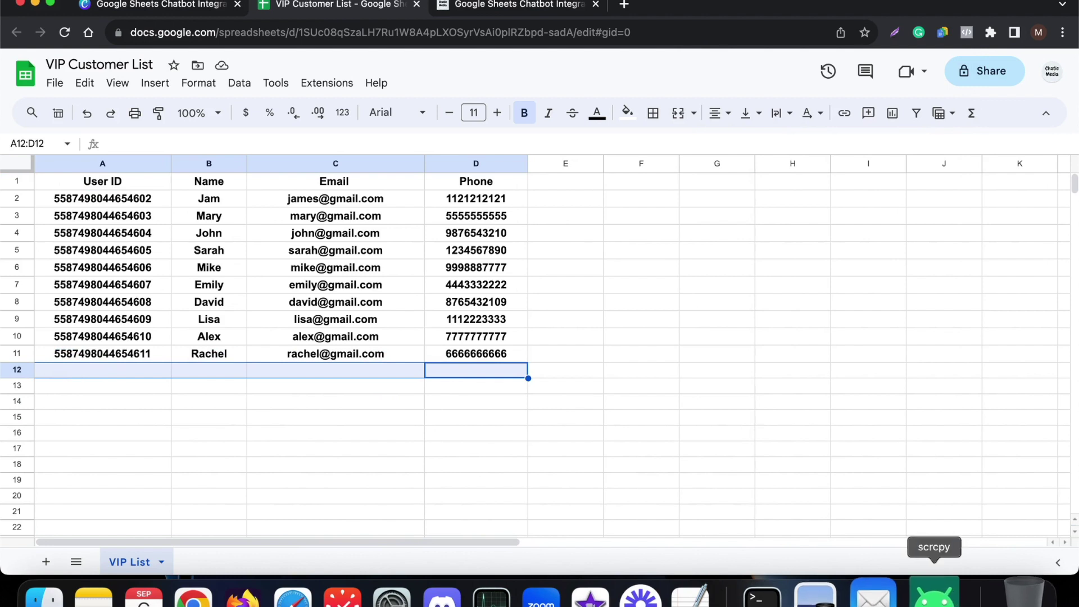
left_click(935, 594)
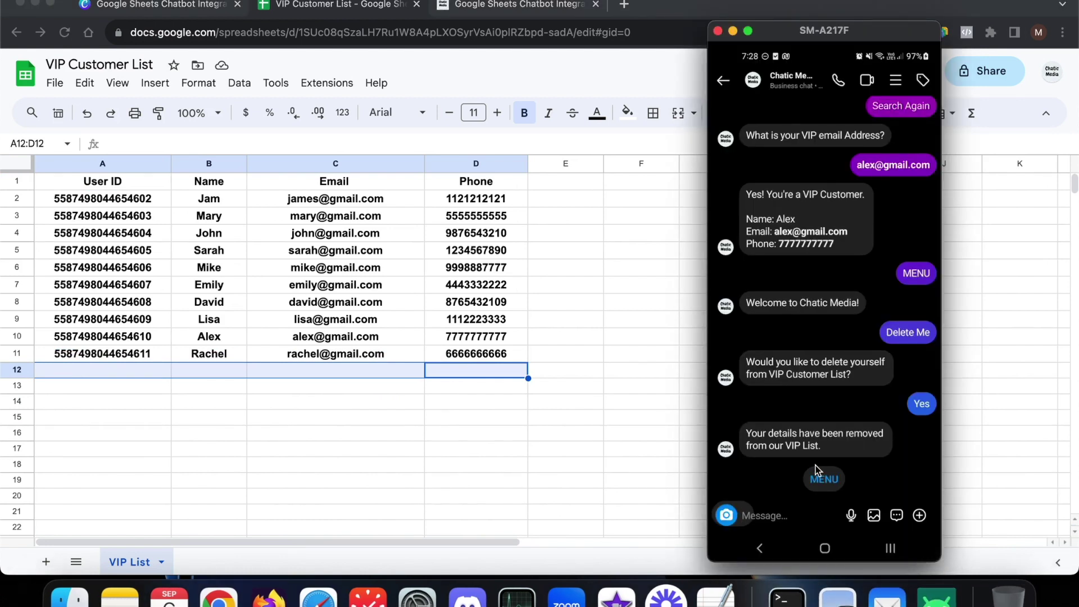
left_click(816, 472)
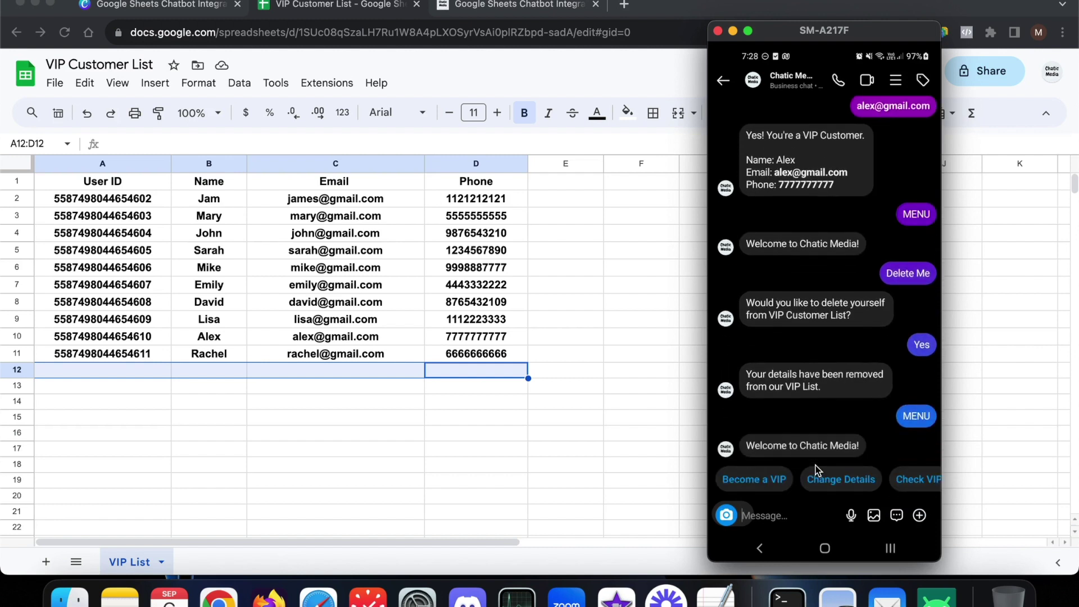
scroll(816, 479, "right", 5)
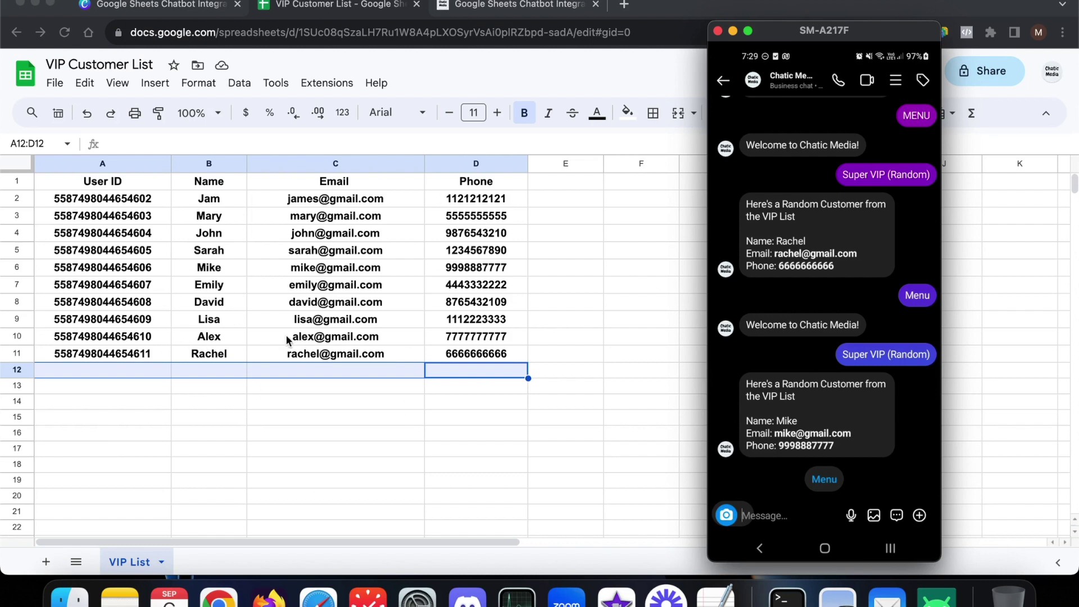
scroll(353, 386, "right", 3)
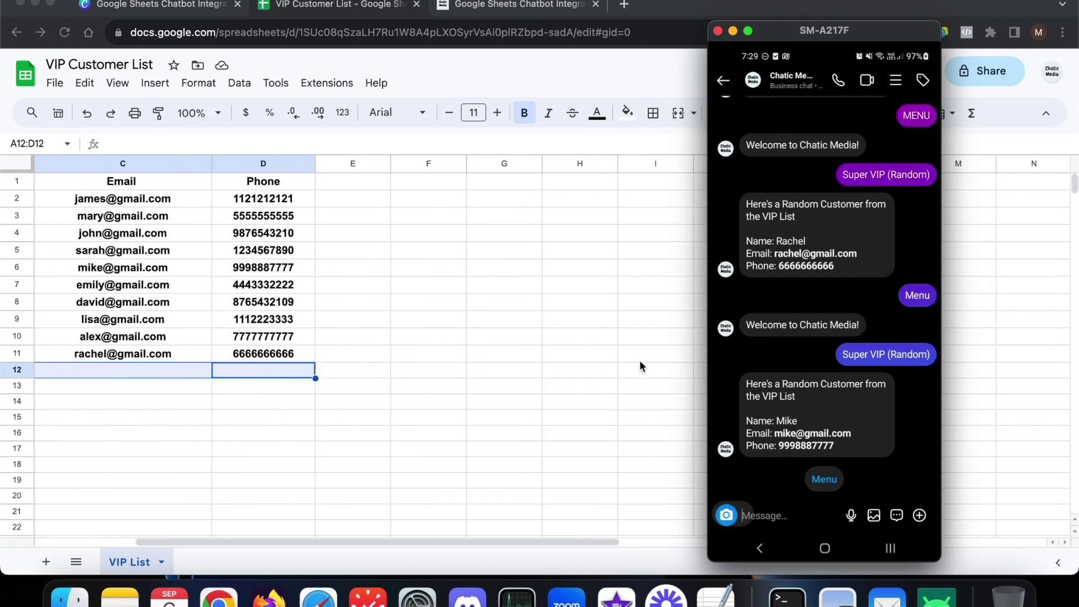
scroll(588, 410, "left", 3)
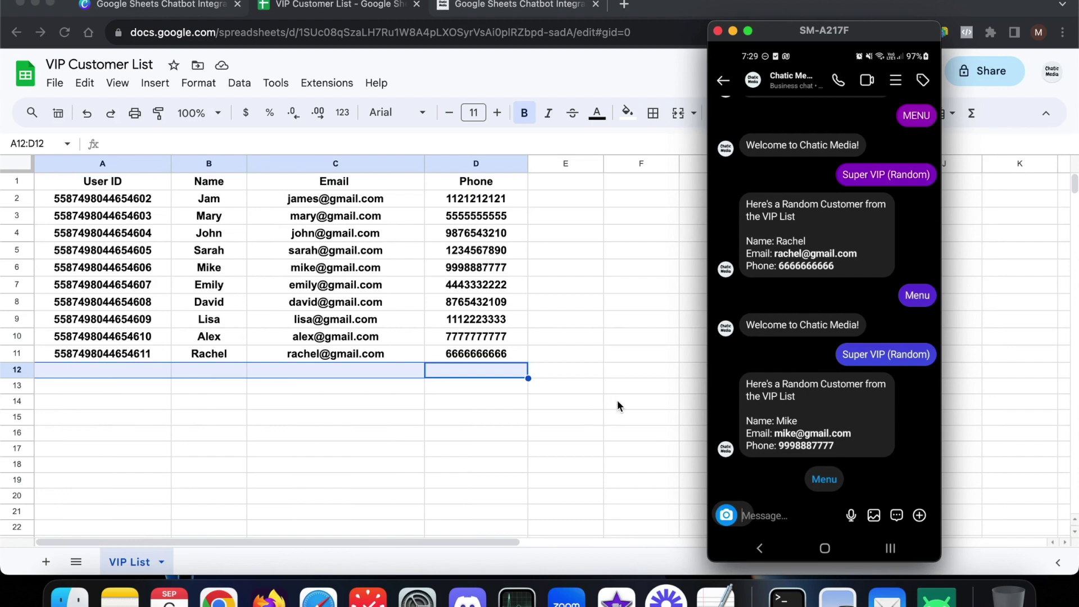
left_click(628, 380)
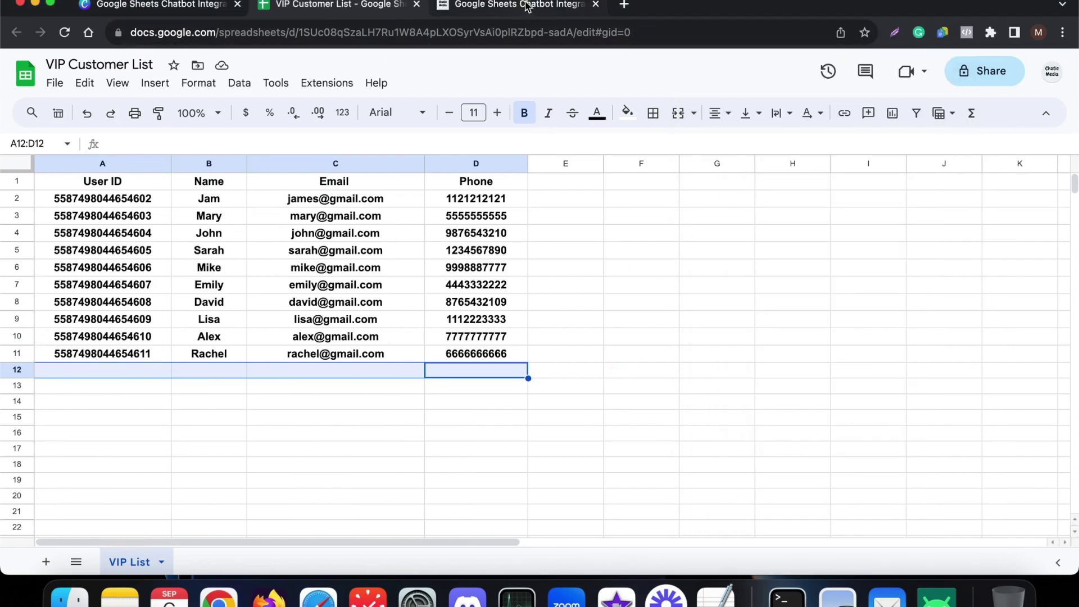
- In the flow editor, open Send Message #1 with its name, email and phone questions
left_click(527, 7)
scroll(866, 258, "down", 3)
scroll(598, 271, "up", 5)
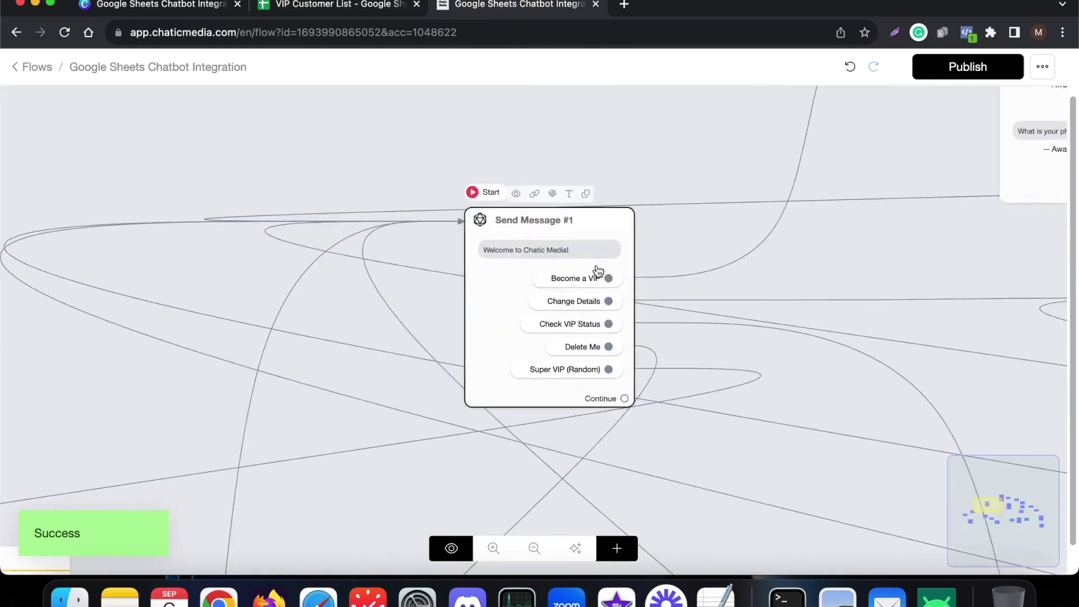
scroll(598, 272, "up", 5)
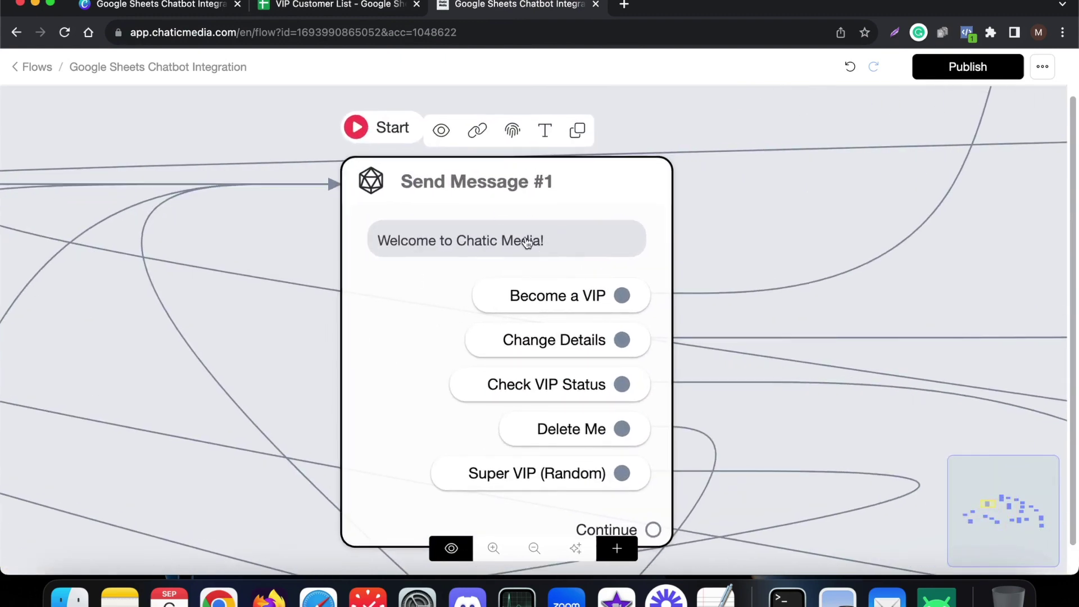
scroll(552, 238, "down", 5)
left_click(928, 586)
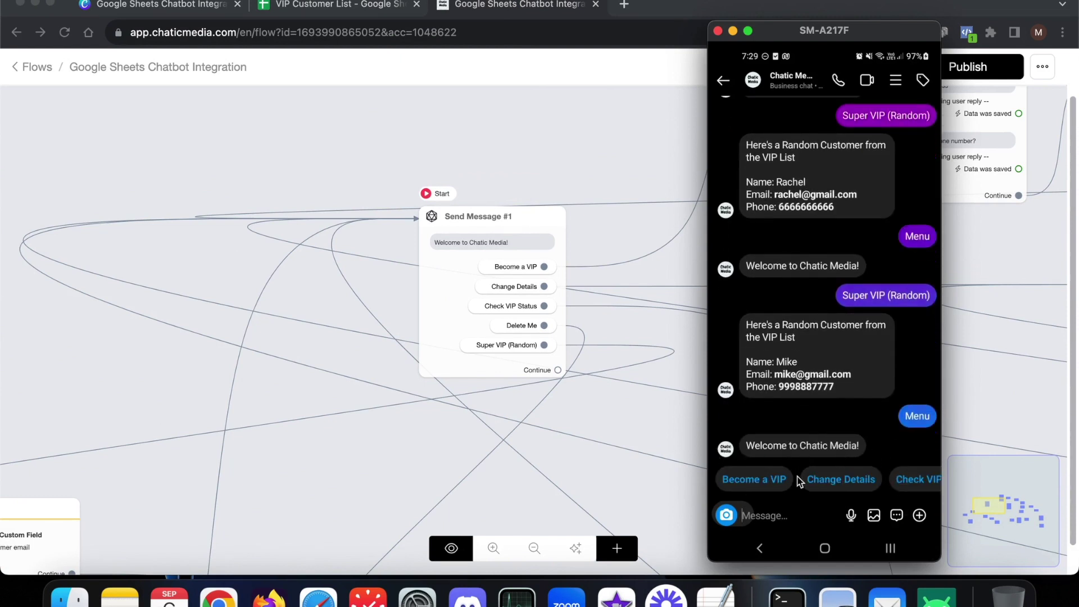
scroll(800, 482, "right", 3)
scroll(800, 482, "left", 3)
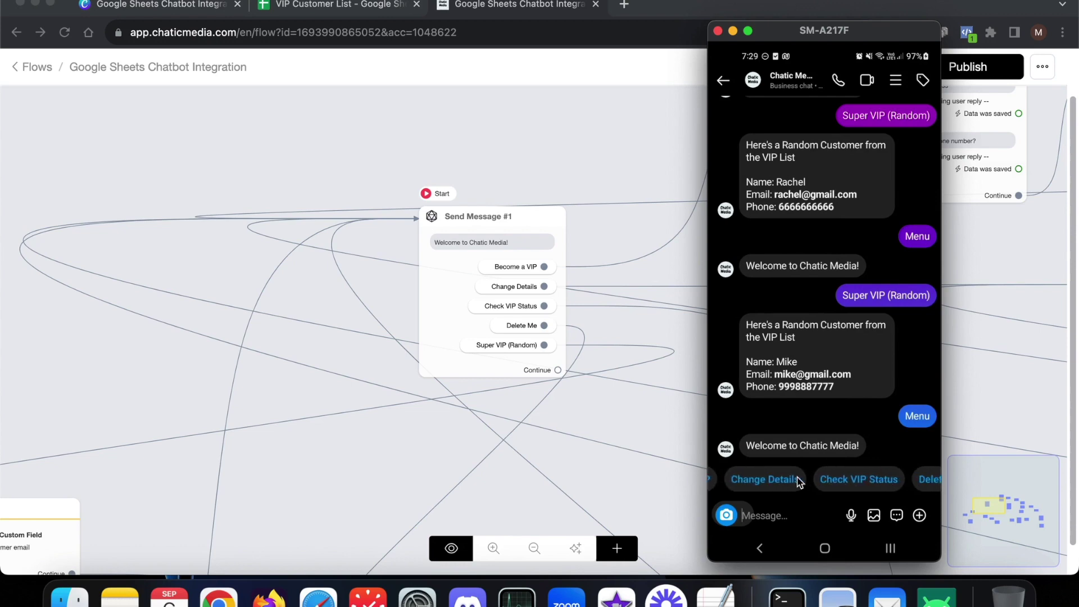
left_click(556, 105)
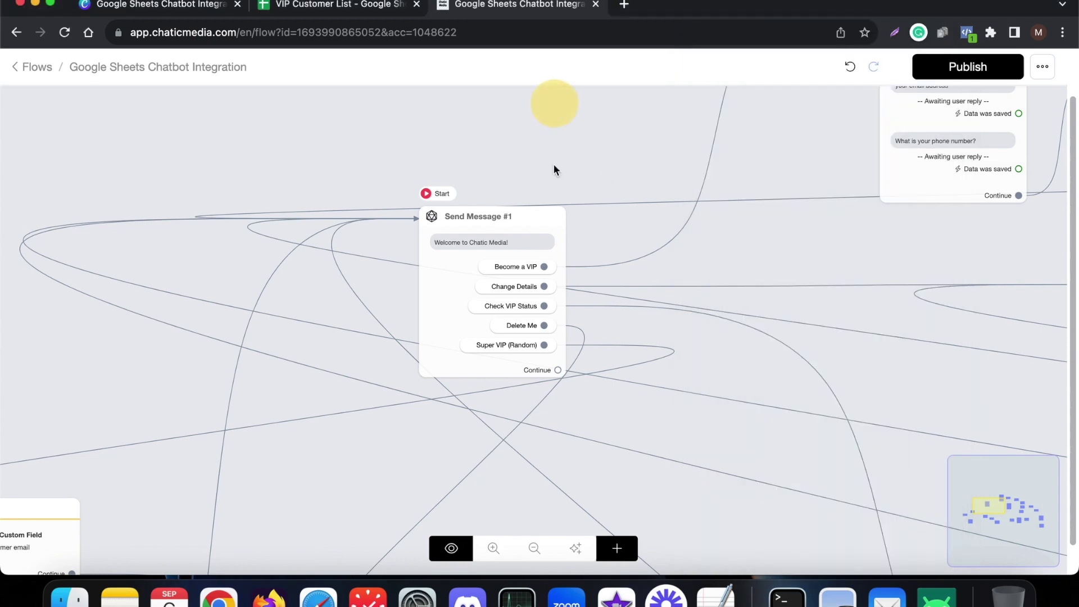
scroll(480, 286, "down", 5)
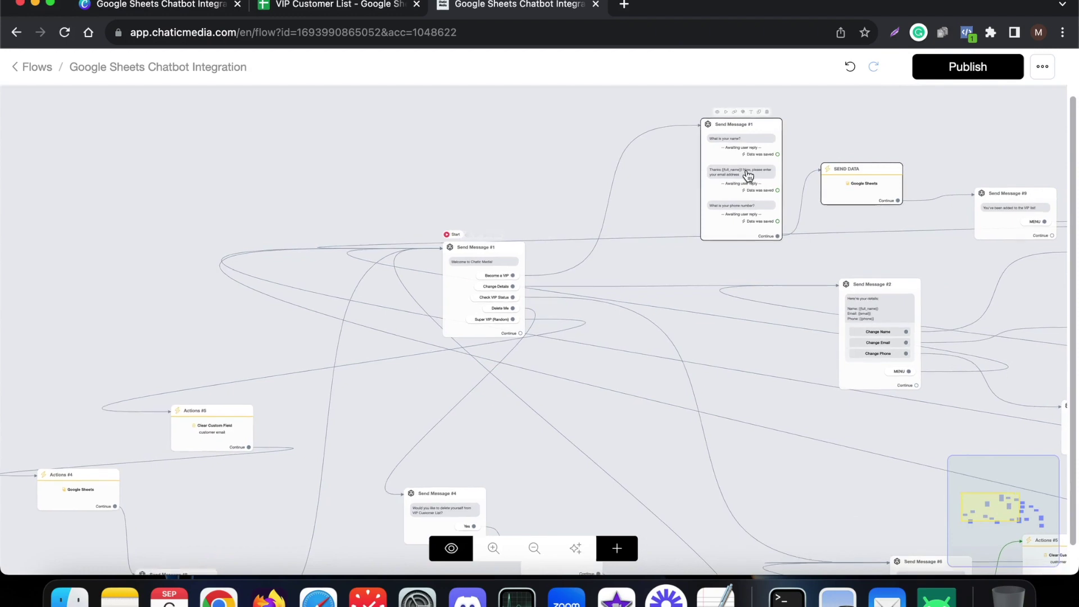
scroll(513, 320, "up", 5)
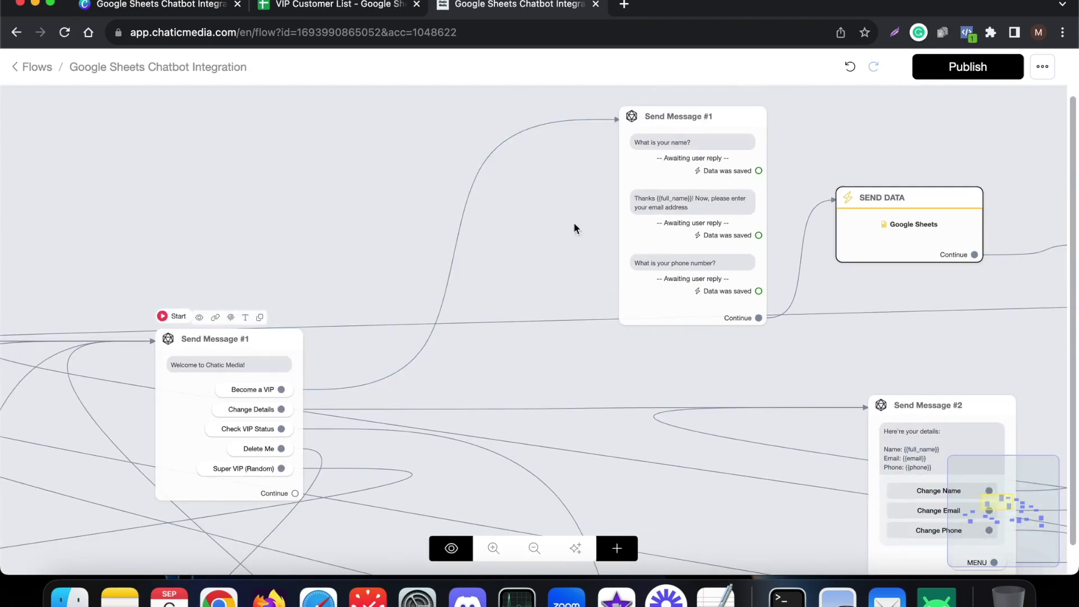
scroll(576, 225, "up", 5)
scroll(576, 202, "down", 3)
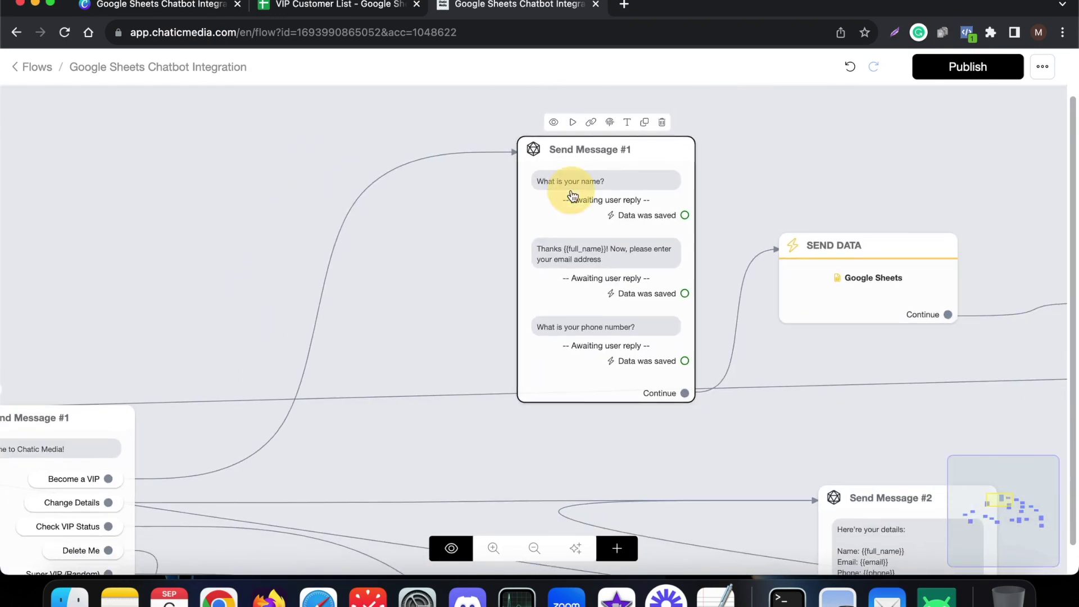
left_click(572, 196)
scroll(157, 258, "up", 5)
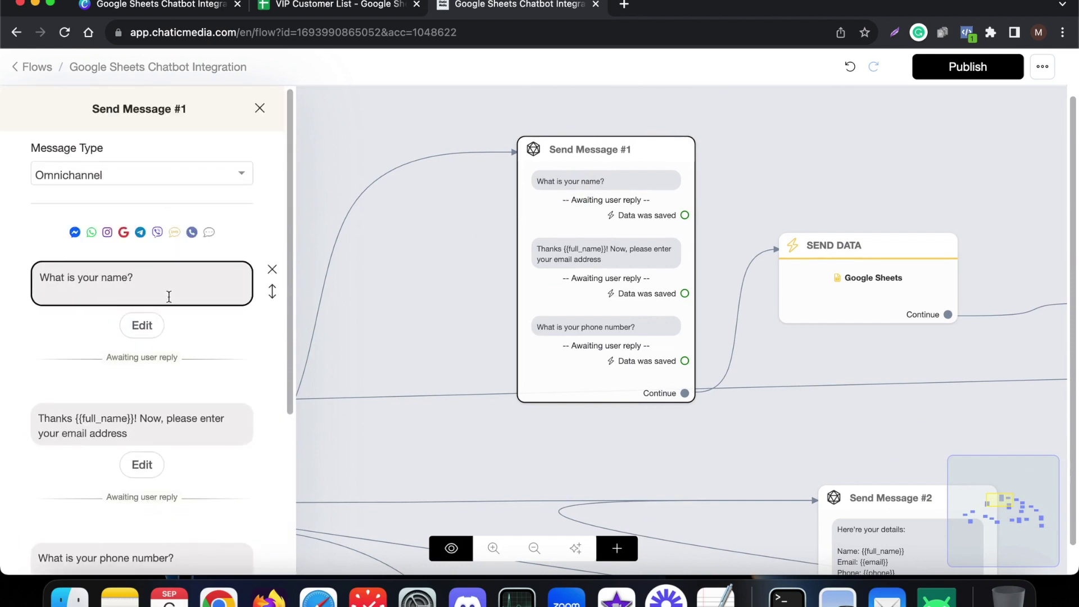
- Review the reply settings of the name, email and phone questions without changing them
left_click(142, 323)
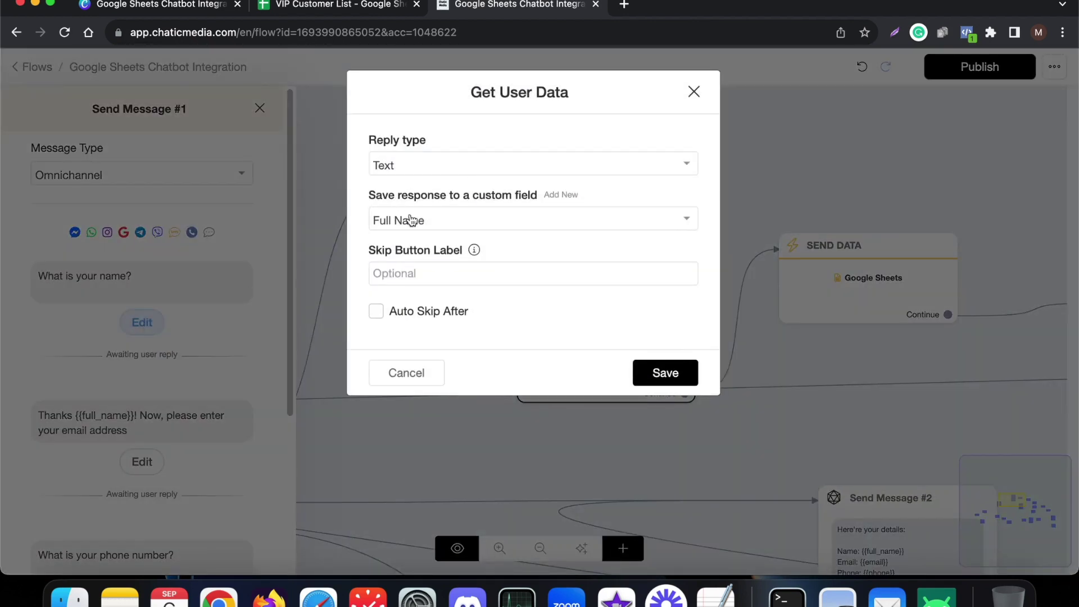
left_click(405, 373)
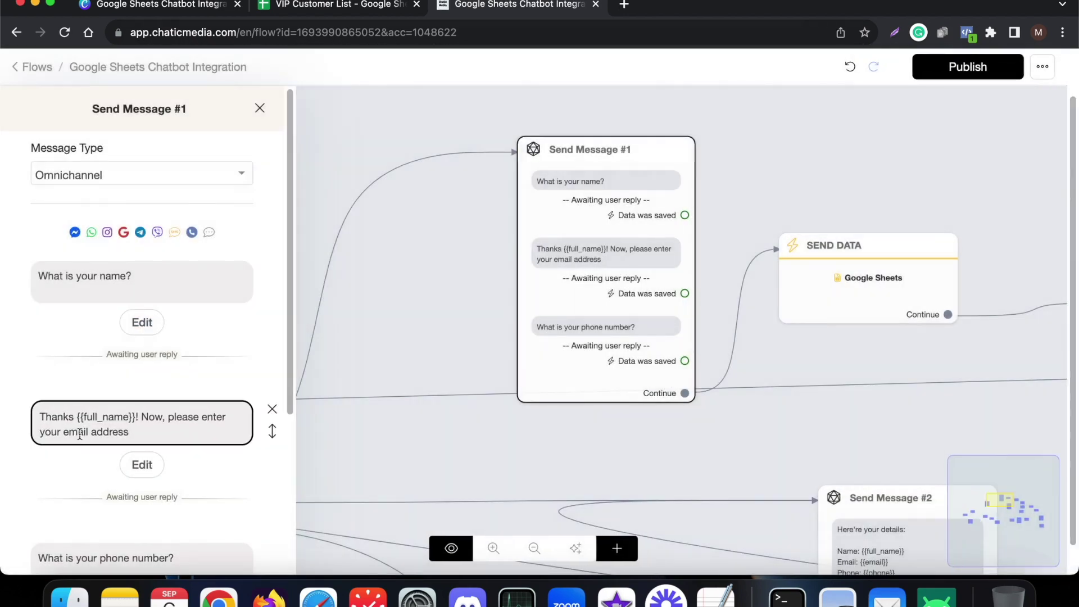
left_click(140, 464)
left_click(392, 436)
scroll(143, 409, "down", 3)
left_click(136, 439)
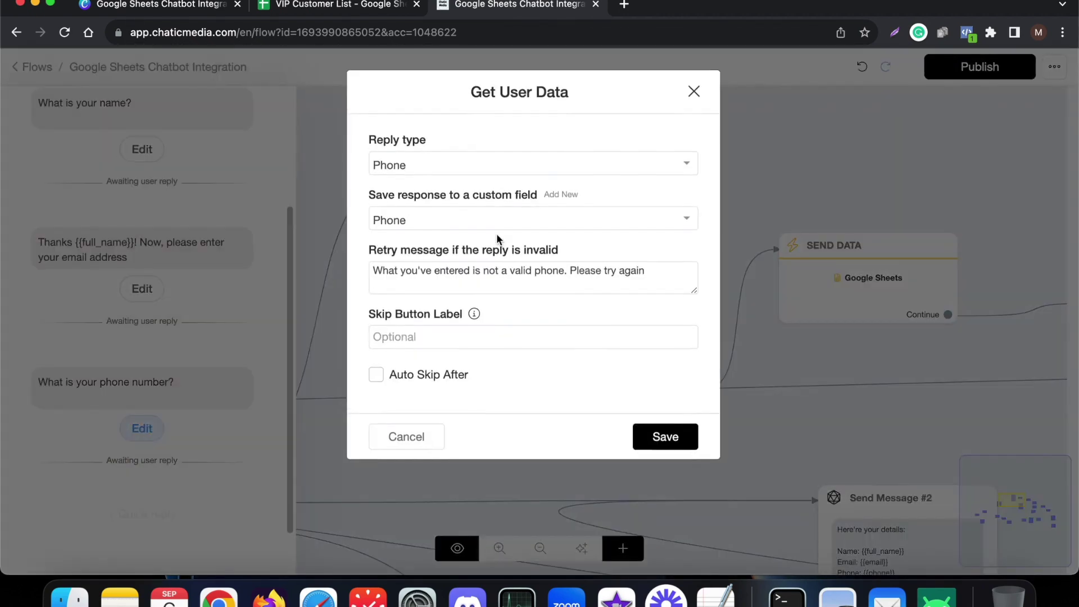
left_click(410, 438)
scroll(180, 349, "up", 3)
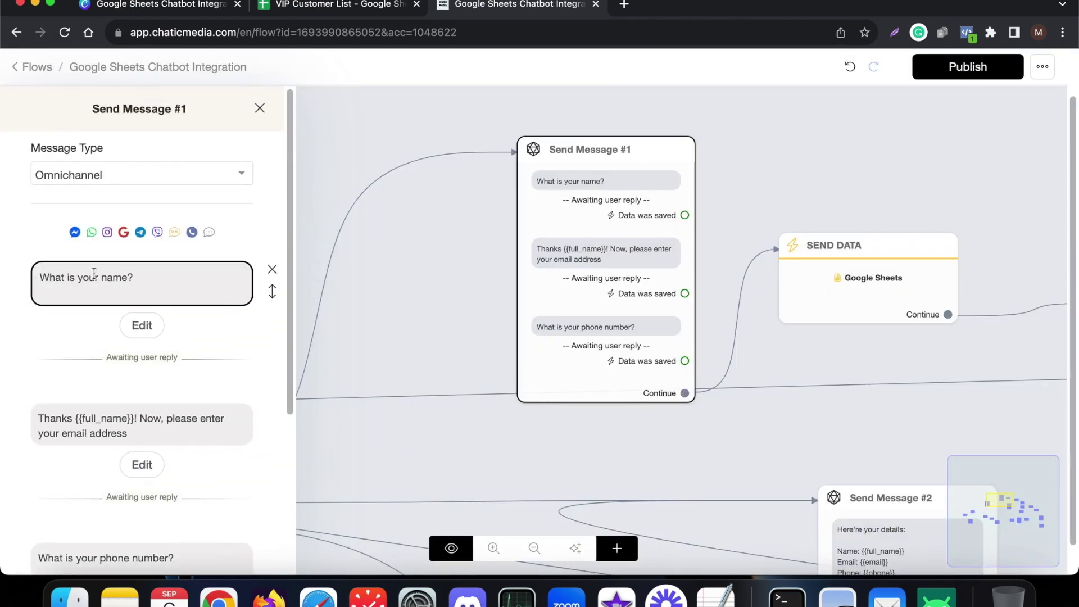
scroll(113, 292, "down", 4)
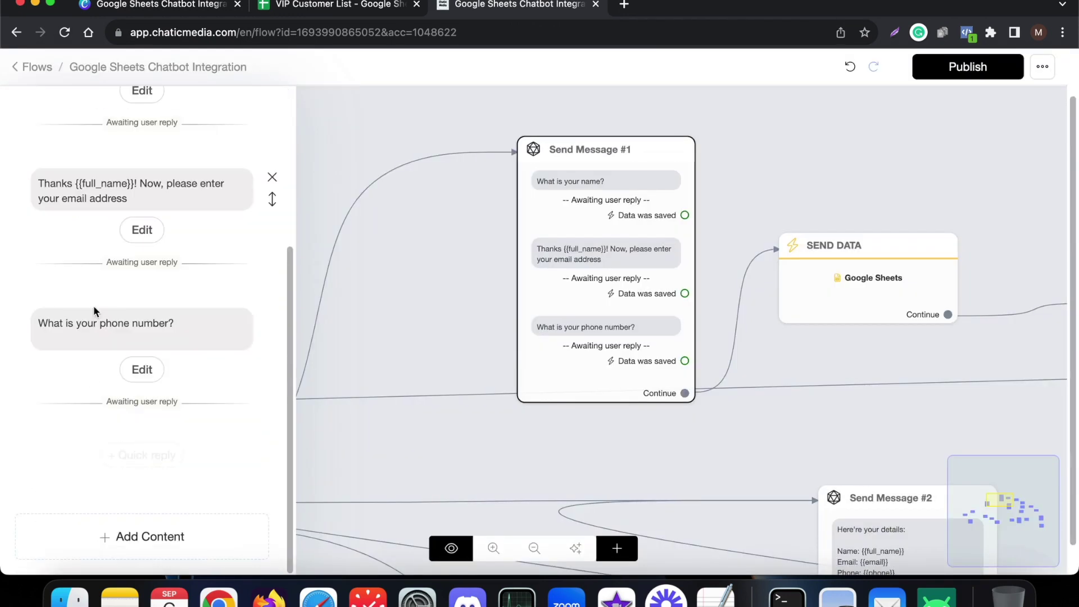
- Add a Get User Data item for the phone question with reply type Phone
left_click(155, 541)
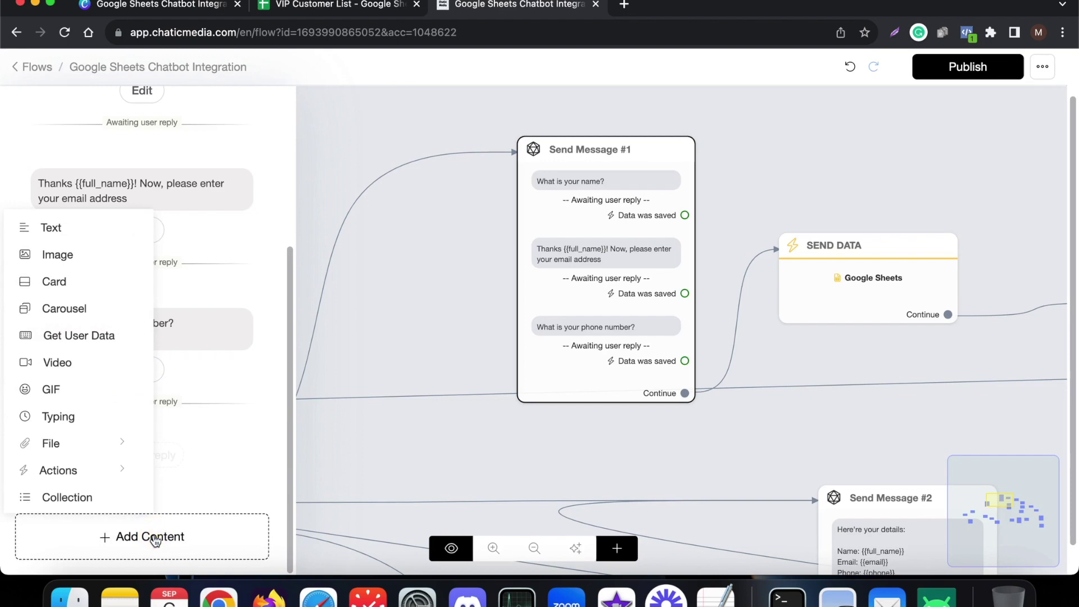
left_click(61, 335)
left_click(141, 508)
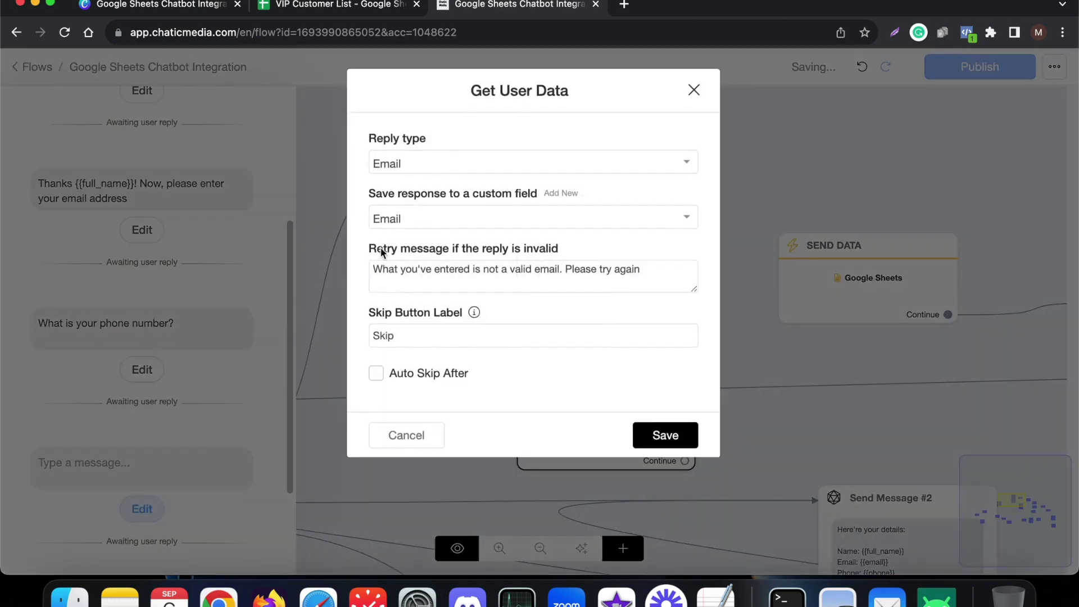
left_click(433, 165)
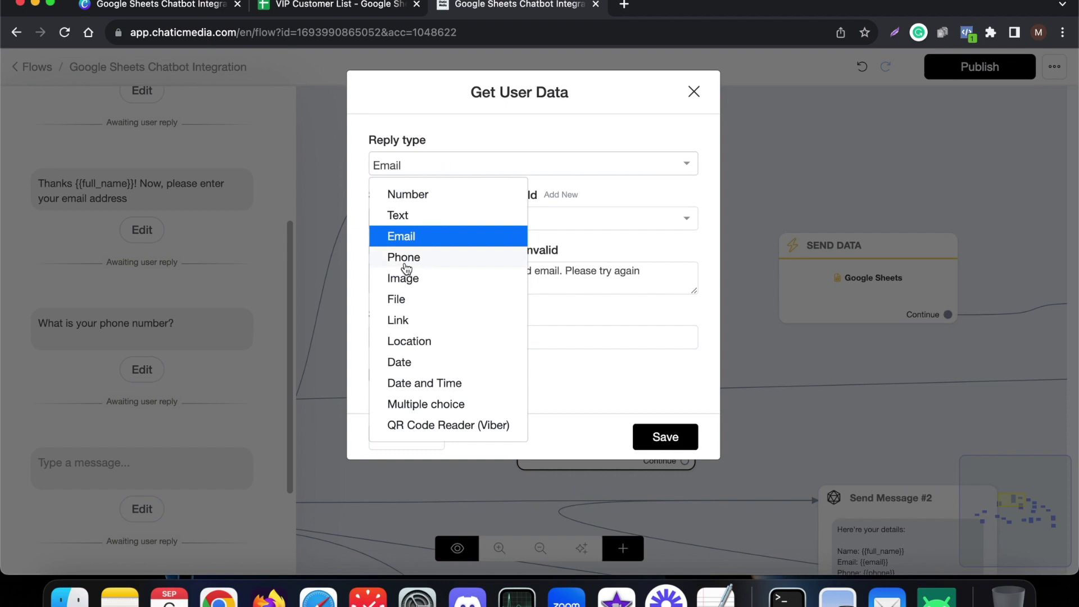
left_click(405, 258)
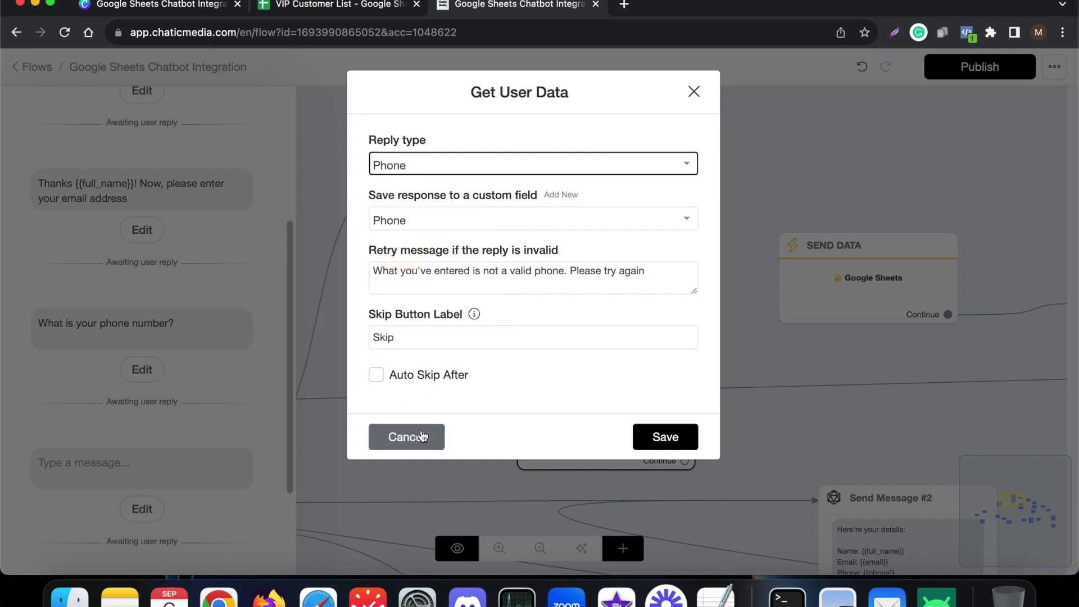
left_click(423, 436)
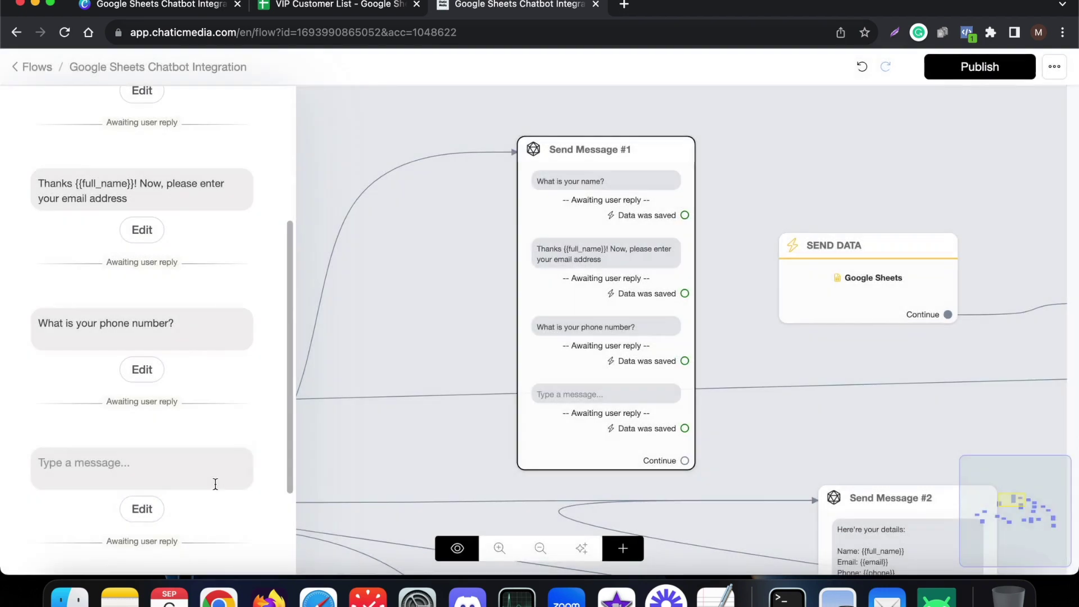
- Delete the empty 'Type a message' block and bring up the SEND DATA settings
left_click(272, 457)
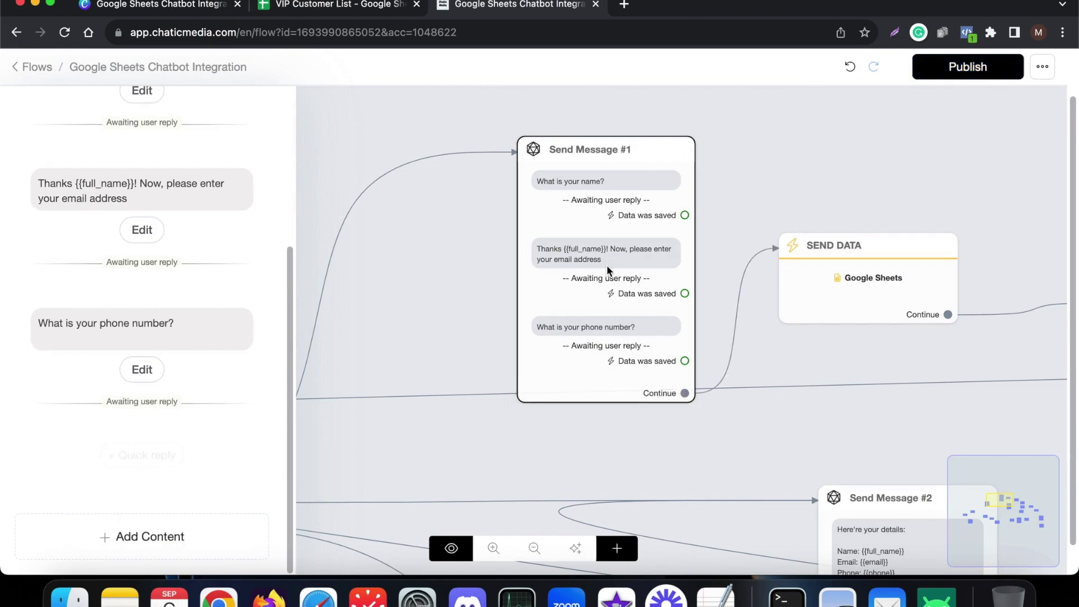
left_click(802, 169)
scroll(427, 320, "down", 5)
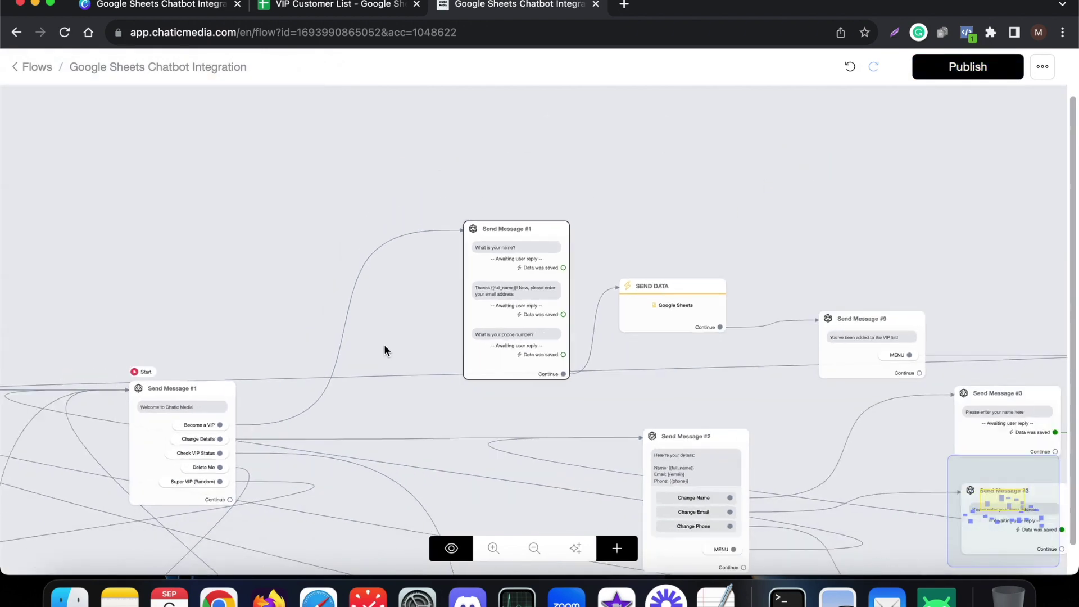
scroll(625, 320, "up", 5)
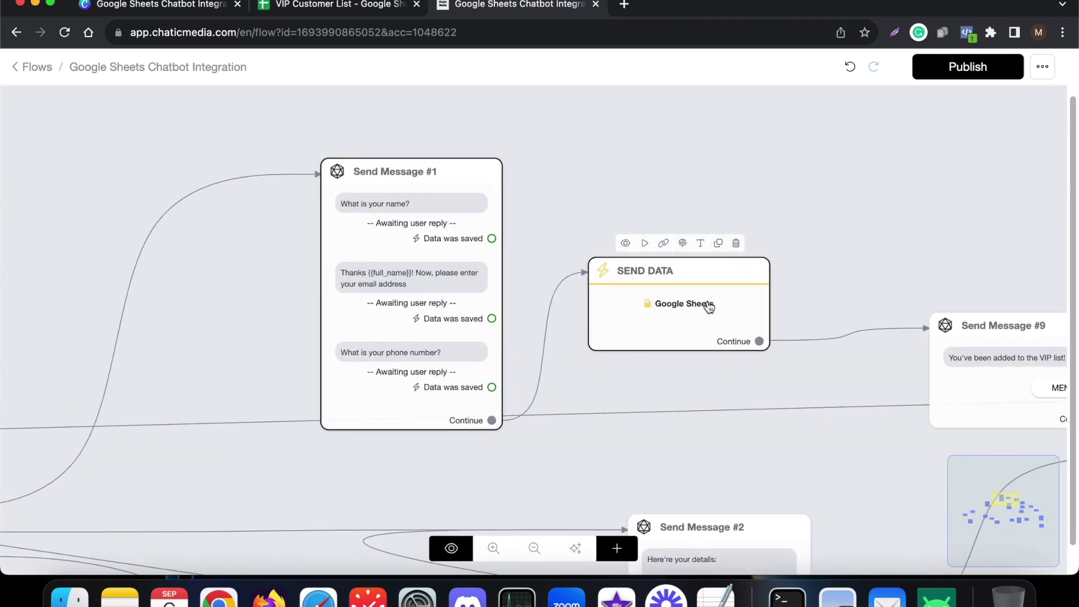
left_click(719, 306)
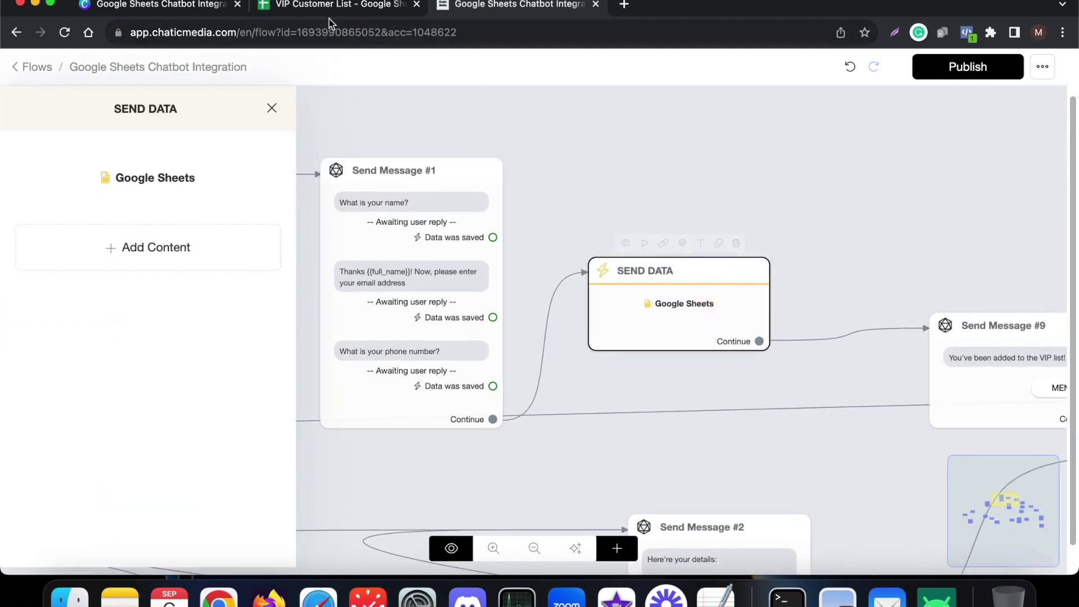
left_click(326, 5)
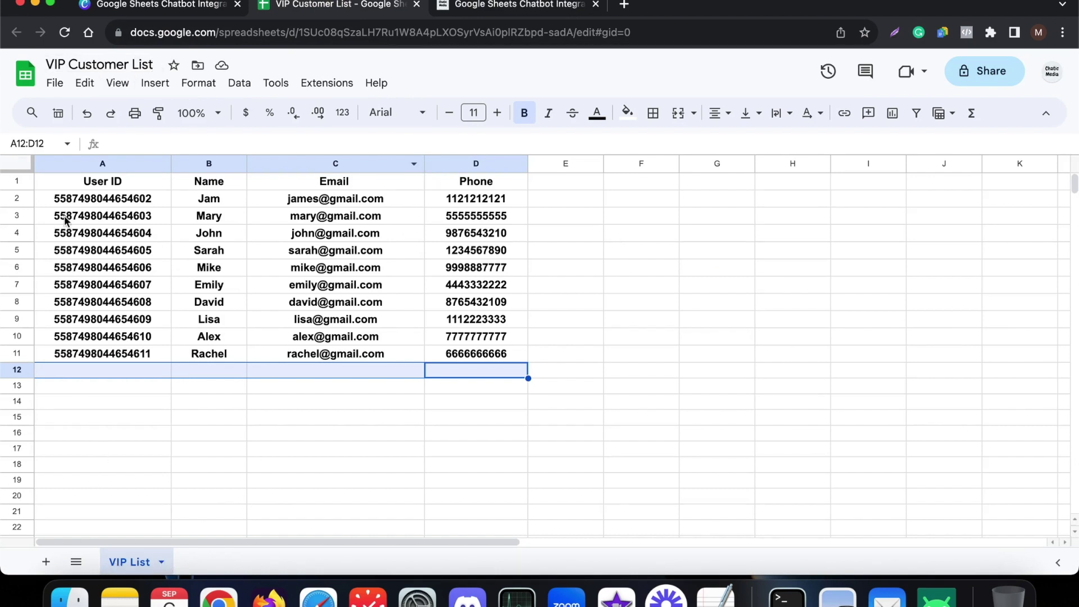
left_click_drag(100, 187, 495, 180)
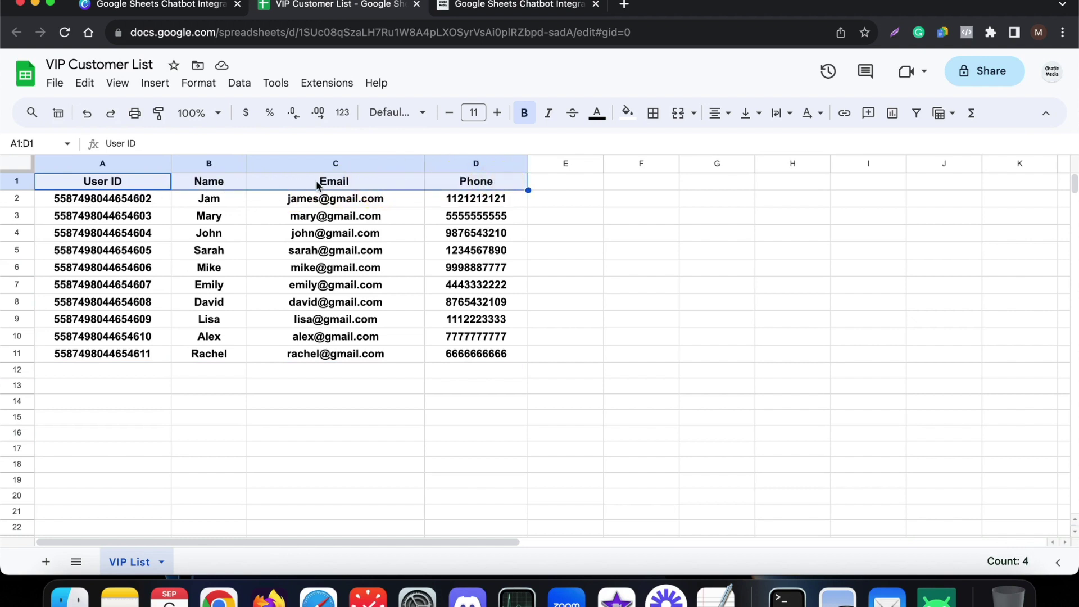
left_click(534, 7)
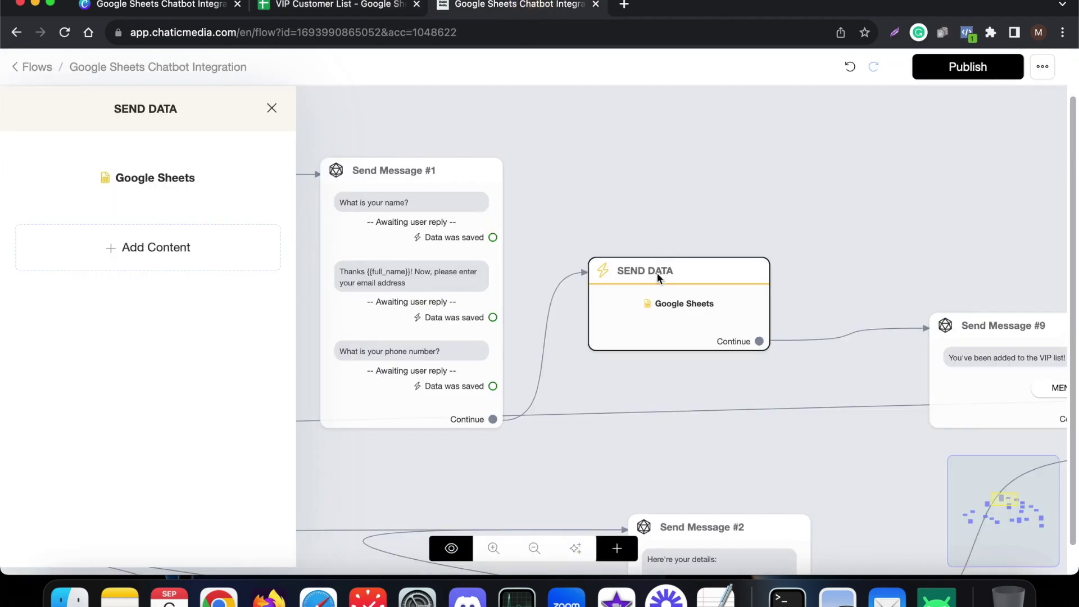
- Verify the Google Sheets mapping of User Id, Full Name, Email and Phone, keeping Full Name for Name, and save
left_click(173, 181)
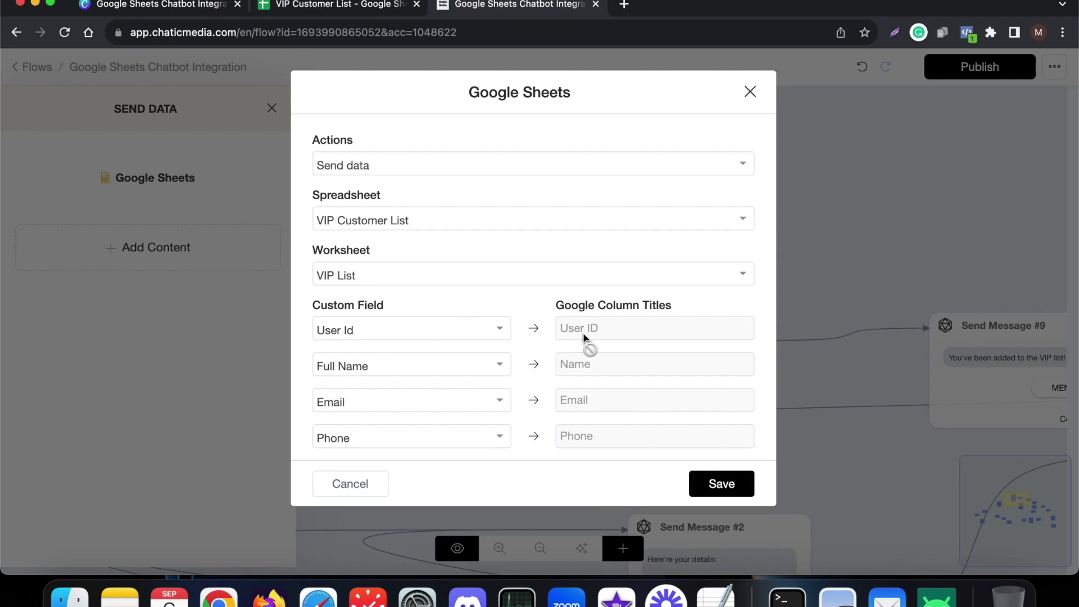
left_click(358, 371)
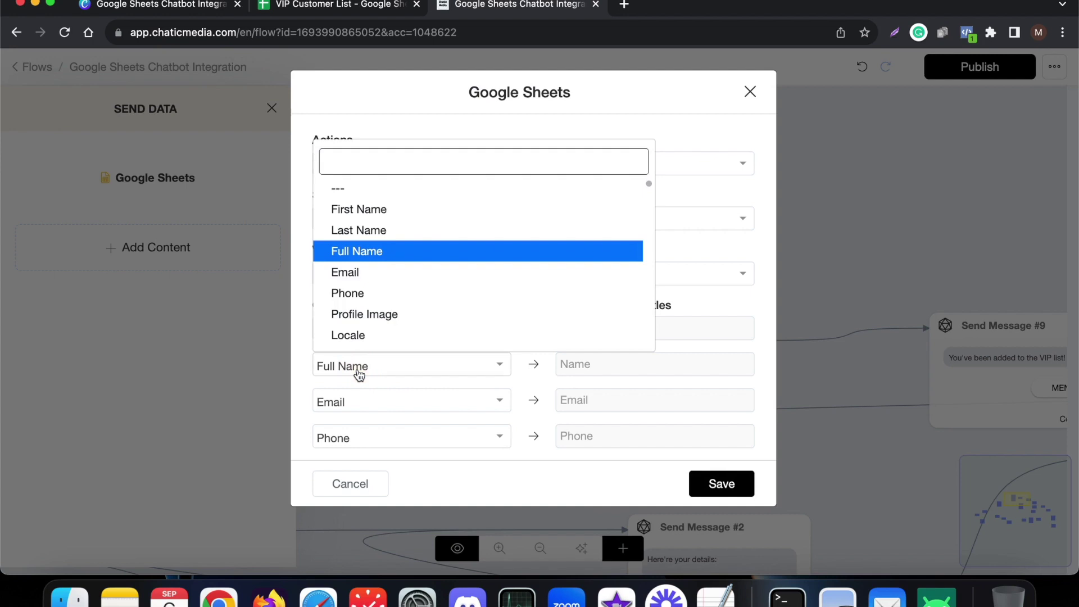
left_click(570, 368)
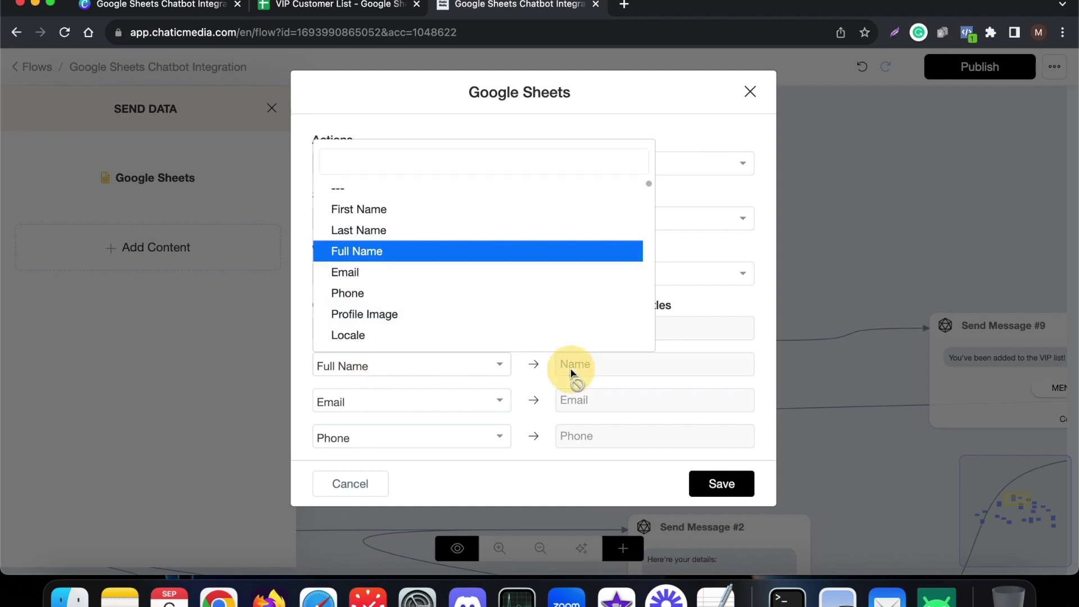
left_click(385, 250)
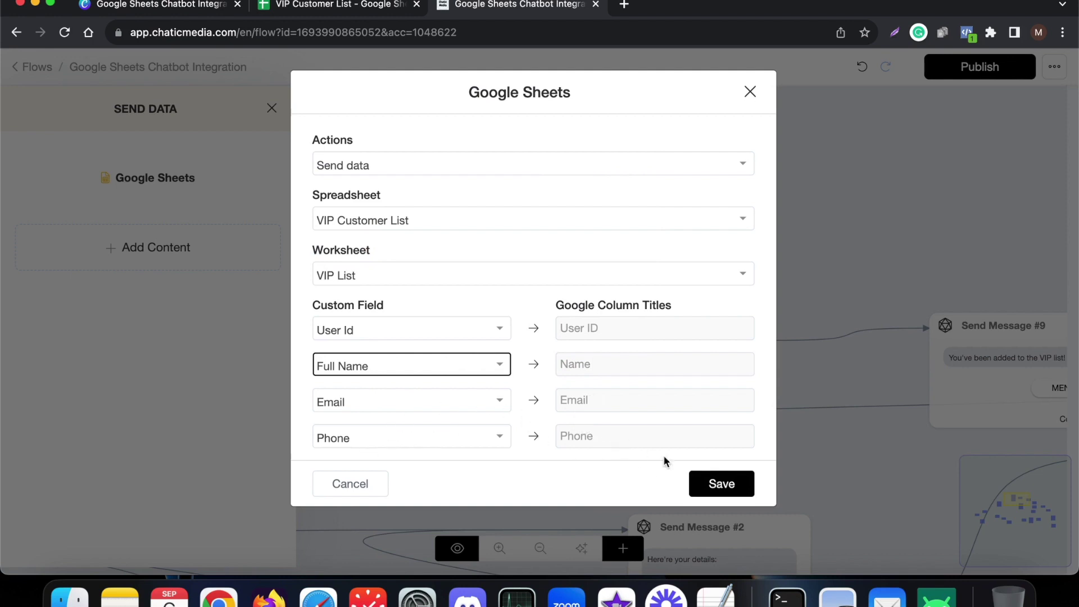
left_click(700, 481)
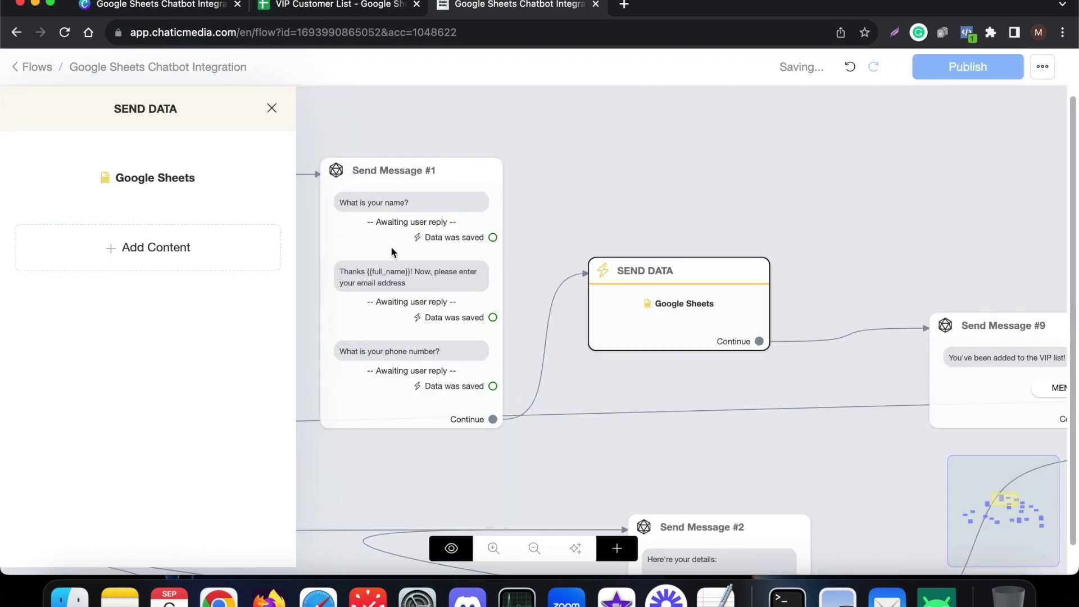
- Close the SEND DATA panel and zoom around the whole chatbot flow
left_click(642, 166)
scroll(754, 364, "down", 3)
scroll(870, 382, "up", 5)
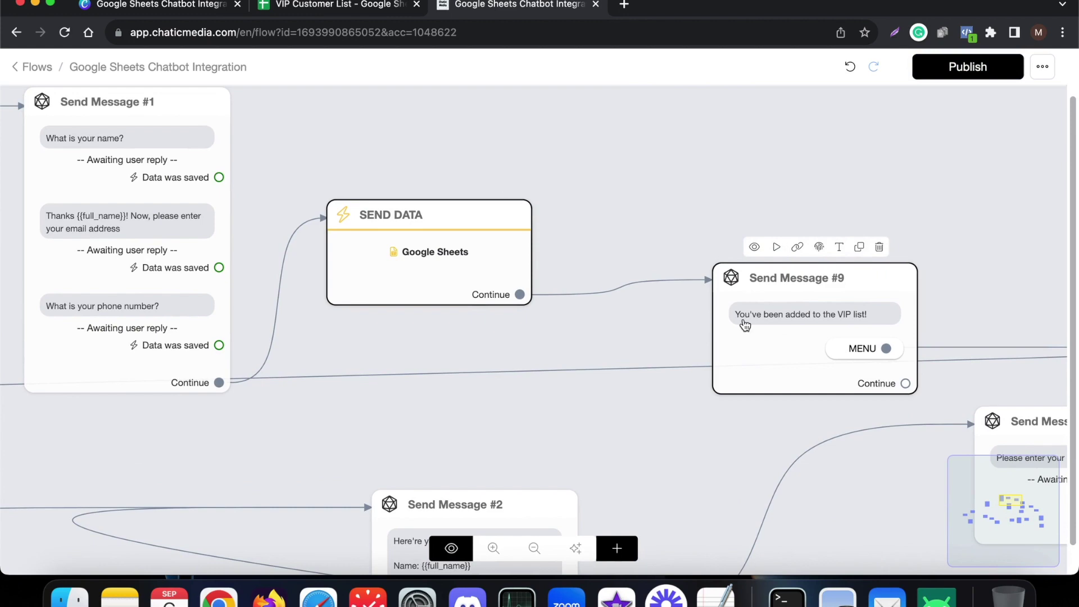
scroll(886, 325, "down", 4)
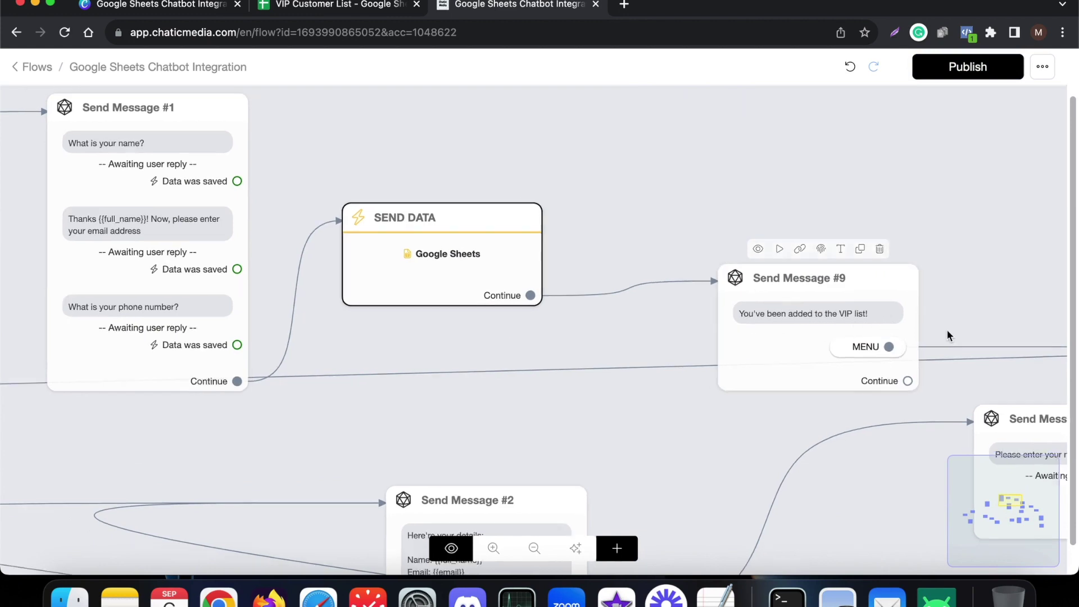
scroll(878, 320, "down", 3)
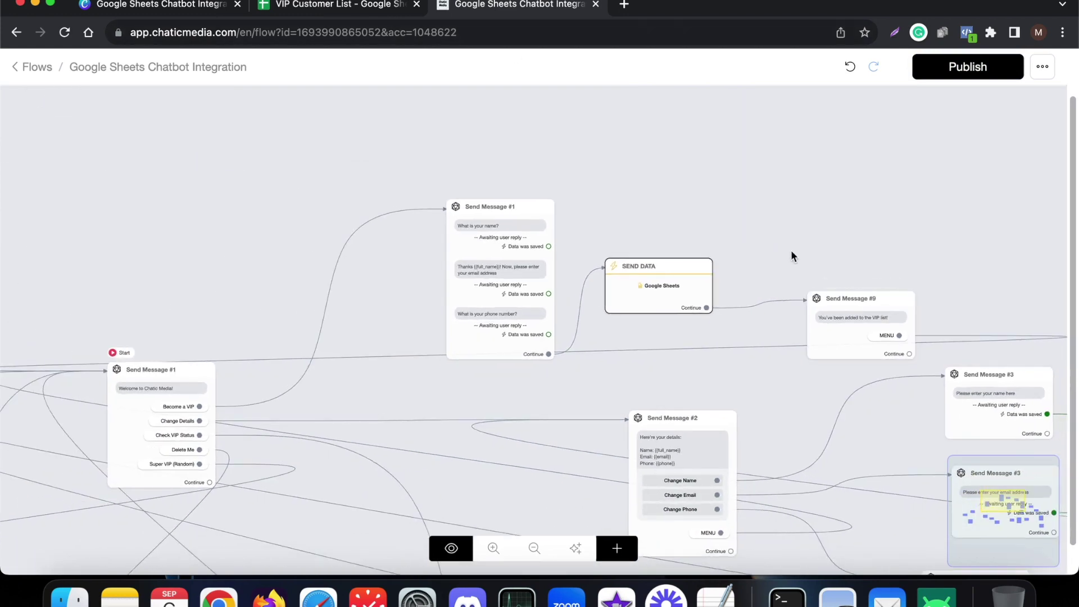
scroll(854, 315, "up", 5)
scroll(934, 356, "down", 5)
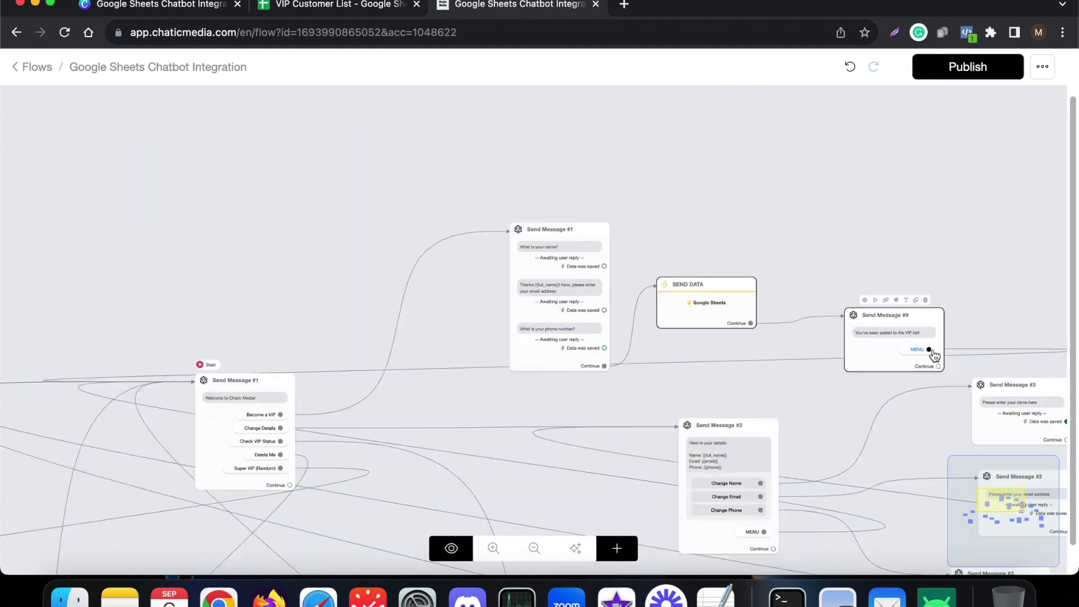
scroll(439, 415, "up", 4)
scroll(439, 414, "up", 2)
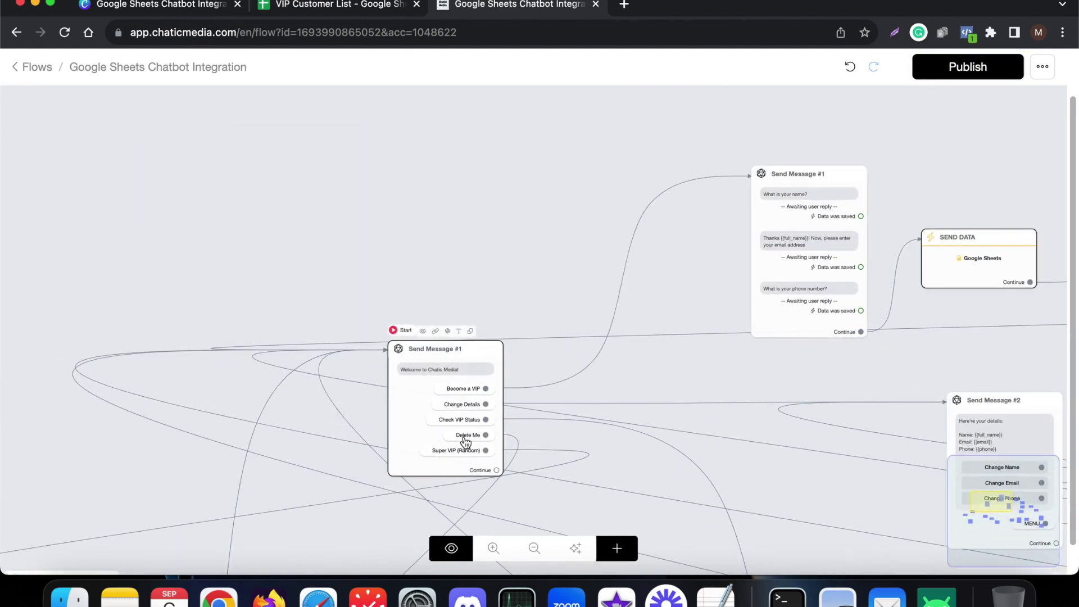
scroll(466, 444, "up", 2)
scroll(425, 385, "down", 4)
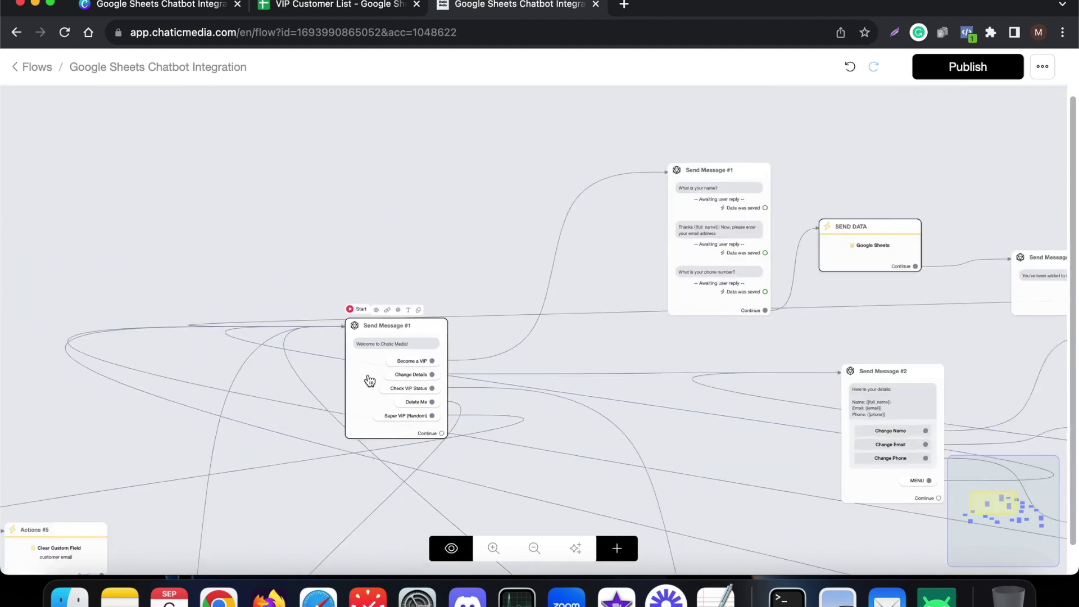
scroll(393, 376, "up", 4)
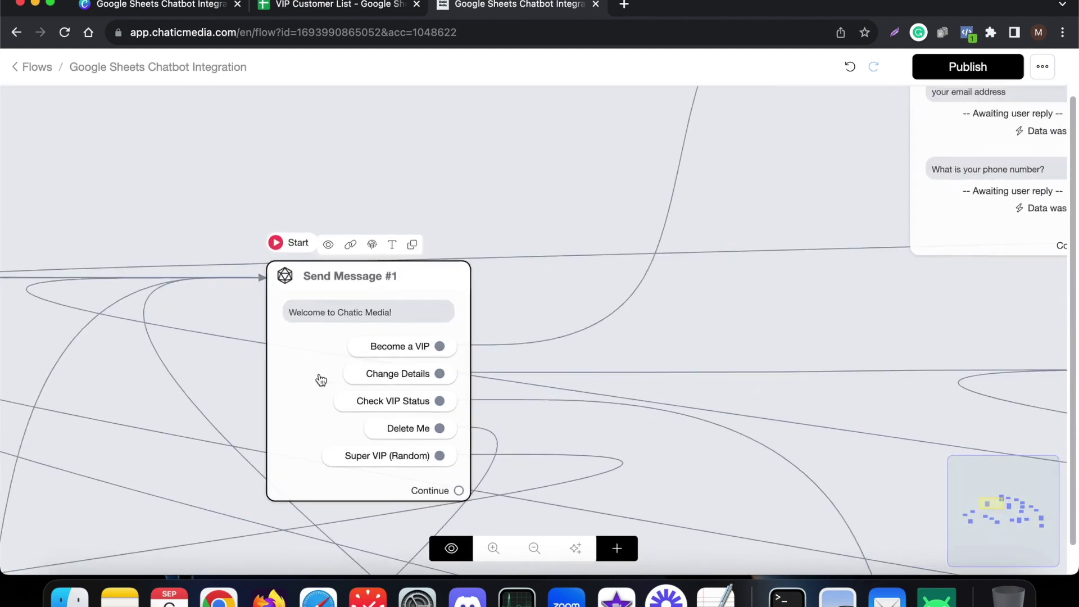
scroll(318, 378, "down", 4)
scroll(794, 444, "up", 4)
- Inspect the Send Message #2 details node, then select the Send Message #1 sign-up node
left_click(748, 378)
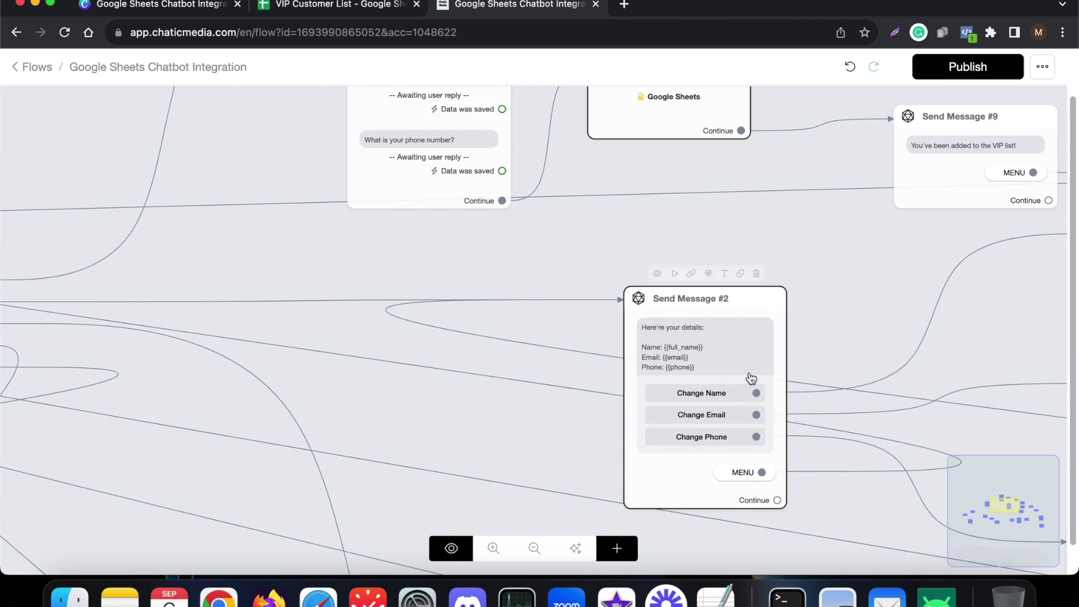
scroll(747, 378, "up", 2)
scroll(731, 375, "down", 2)
scroll(730, 375, "down", 3)
left_click(506, 149)
double_click(506, 149)
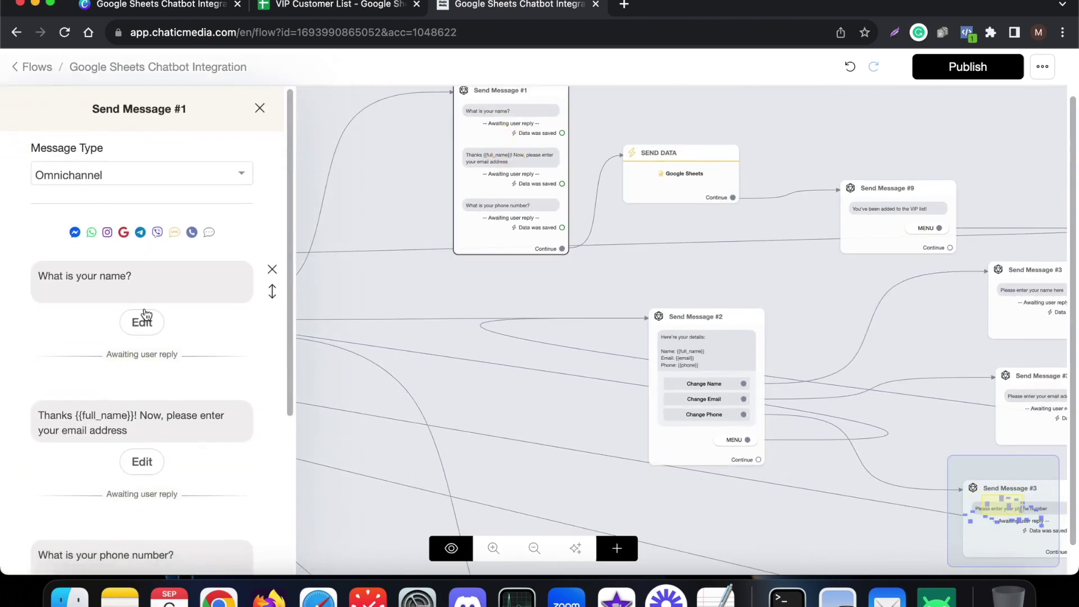
left_click(138, 324)
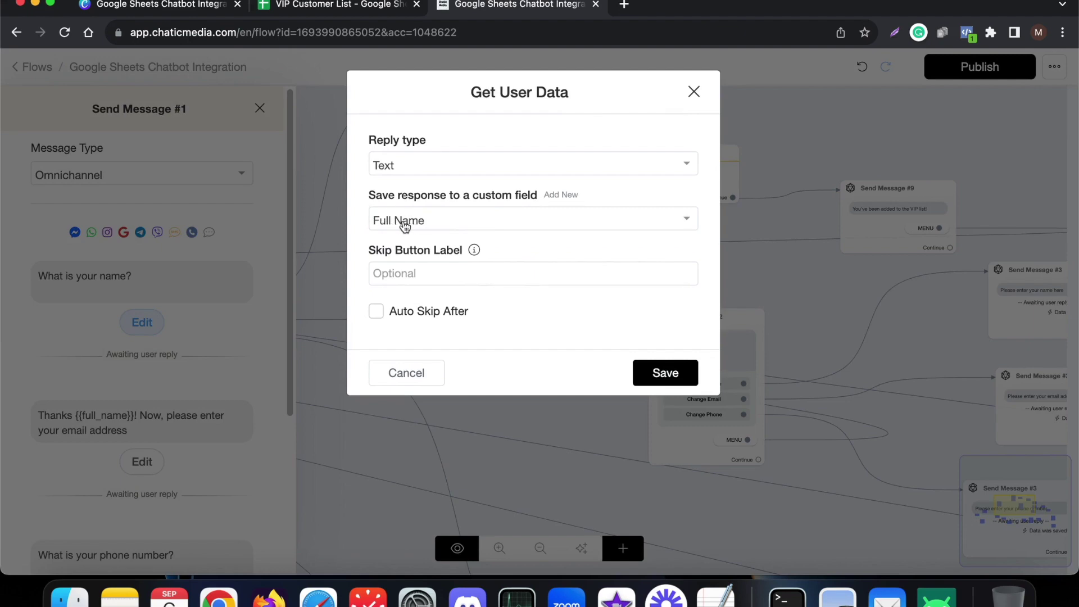
left_click(398, 373)
left_click(140, 461)
left_click(406, 437)
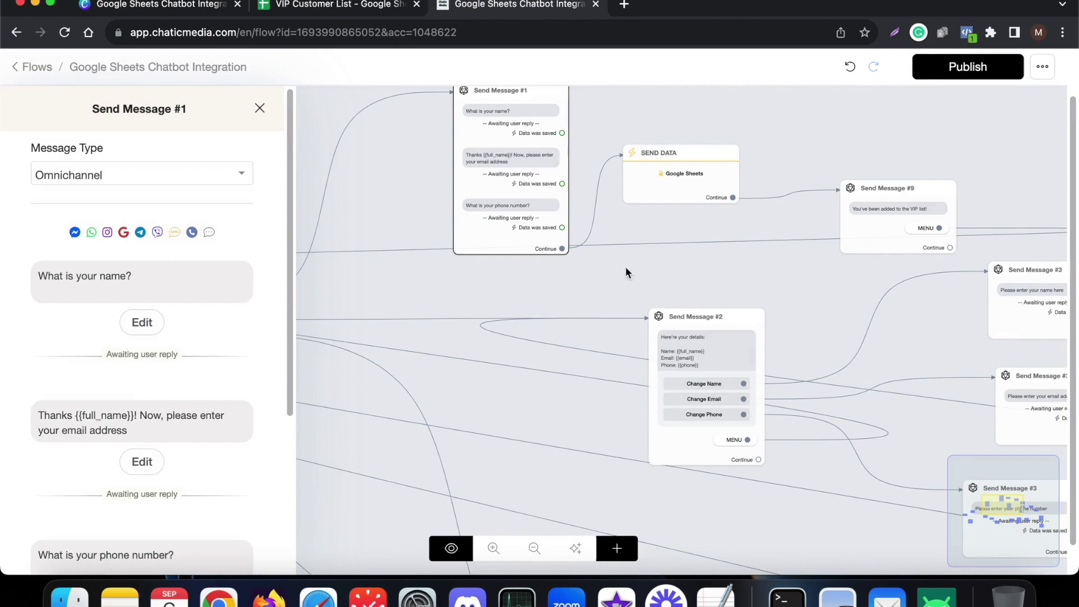
left_click(644, 263)
scroll(373, 329, "left", 3)
scroll(284, 314, "up", 5)
scroll(663, 360, "down", 5)
scroll(663, 359, "up", 5)
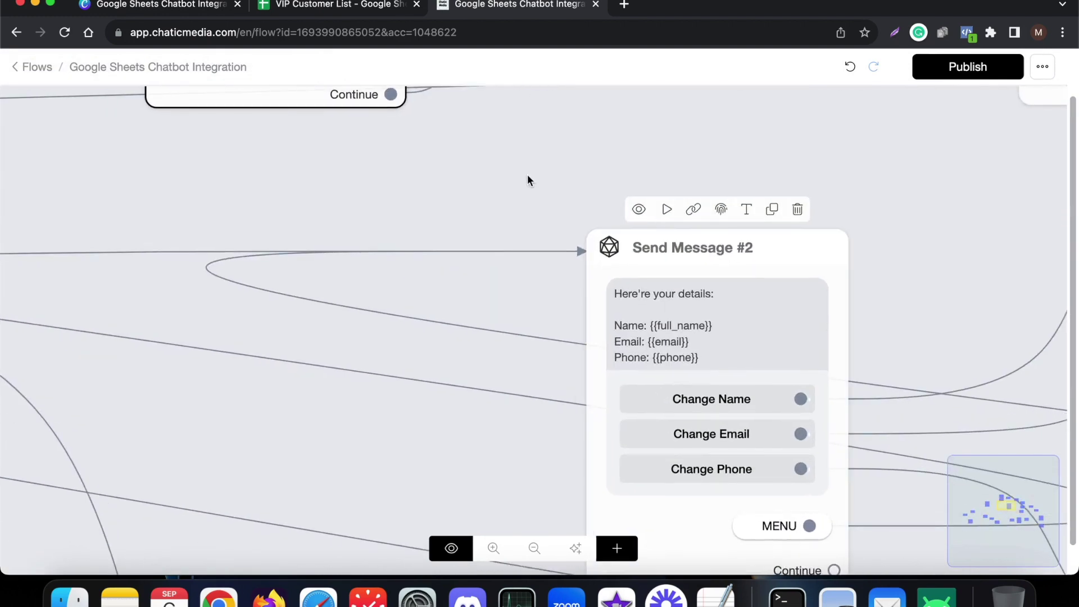
scroll(611, 229, "down", 2)
scroll(611, 229, "up", 3)
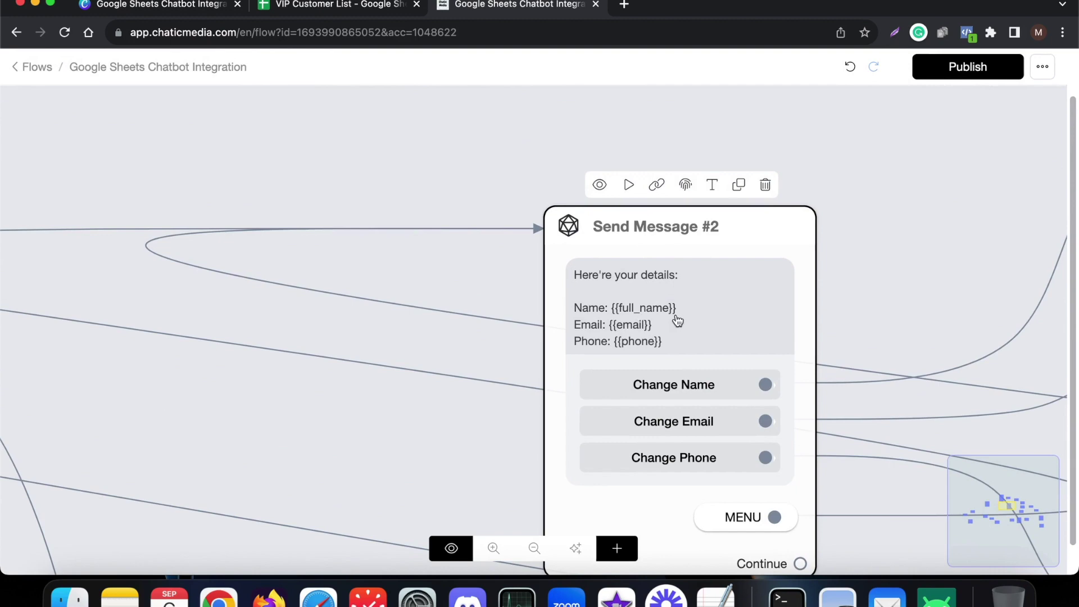
scroll(653, 349, "down", 5)
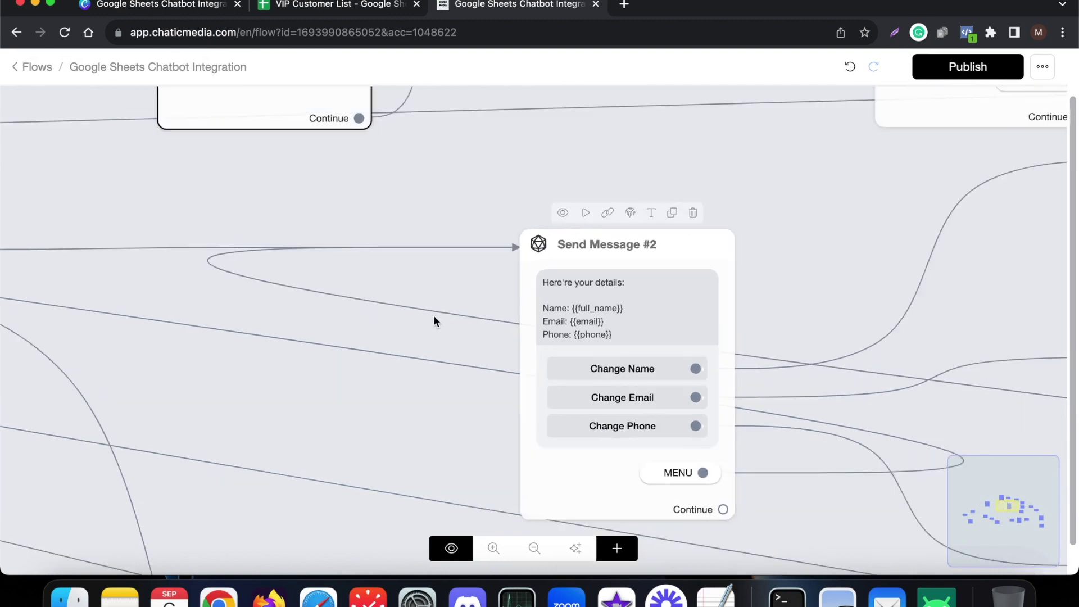
scroll(607, 356, "up", 3)
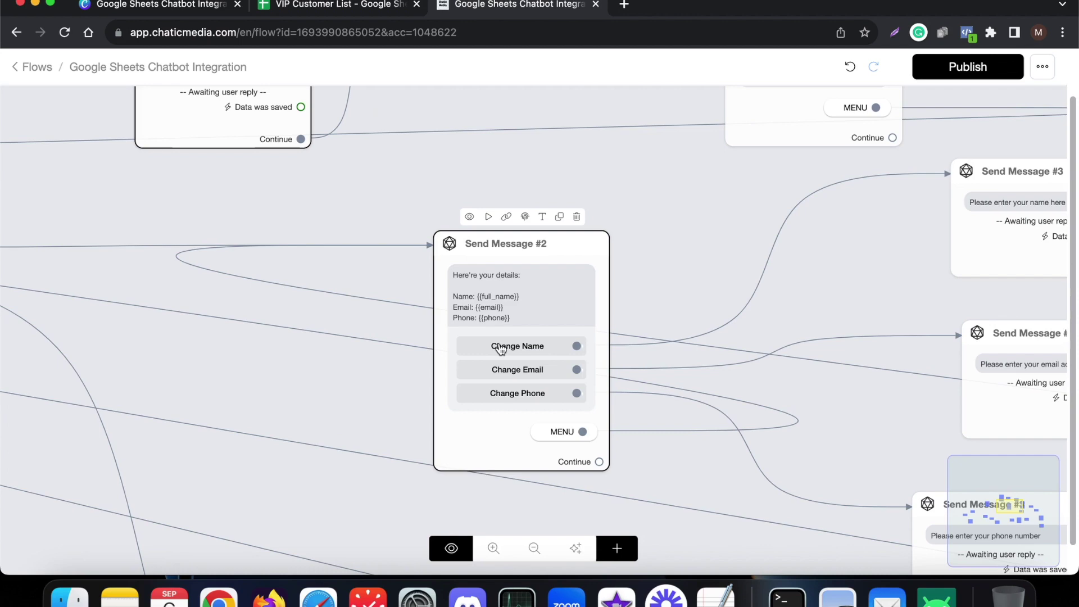
scroll(477, 354, "down", 5)
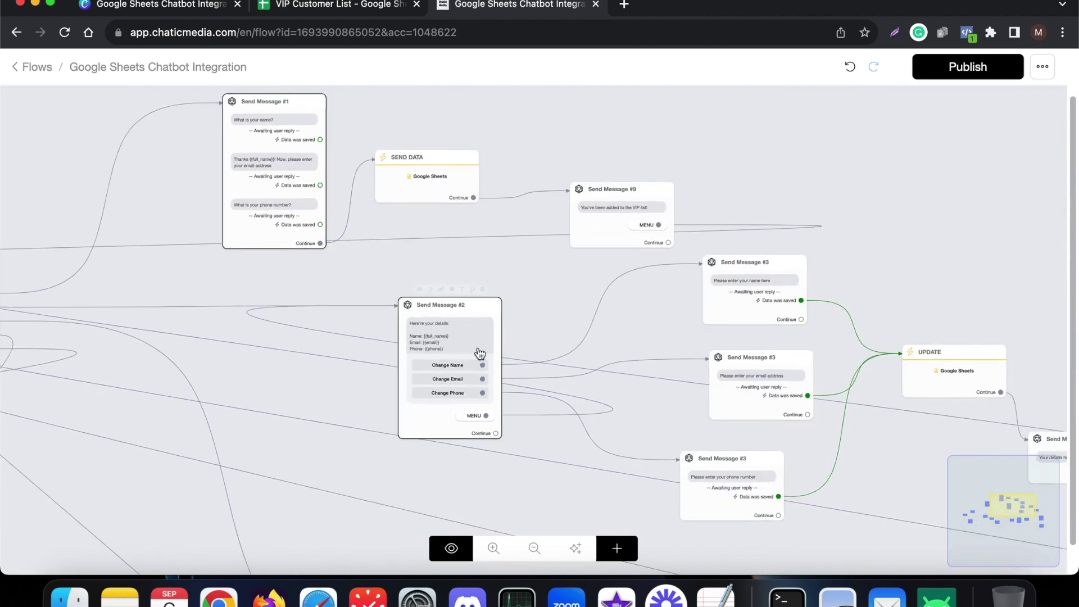
scroll(465, 371, "up", 6)
scroll(424, 377, "down", 5)
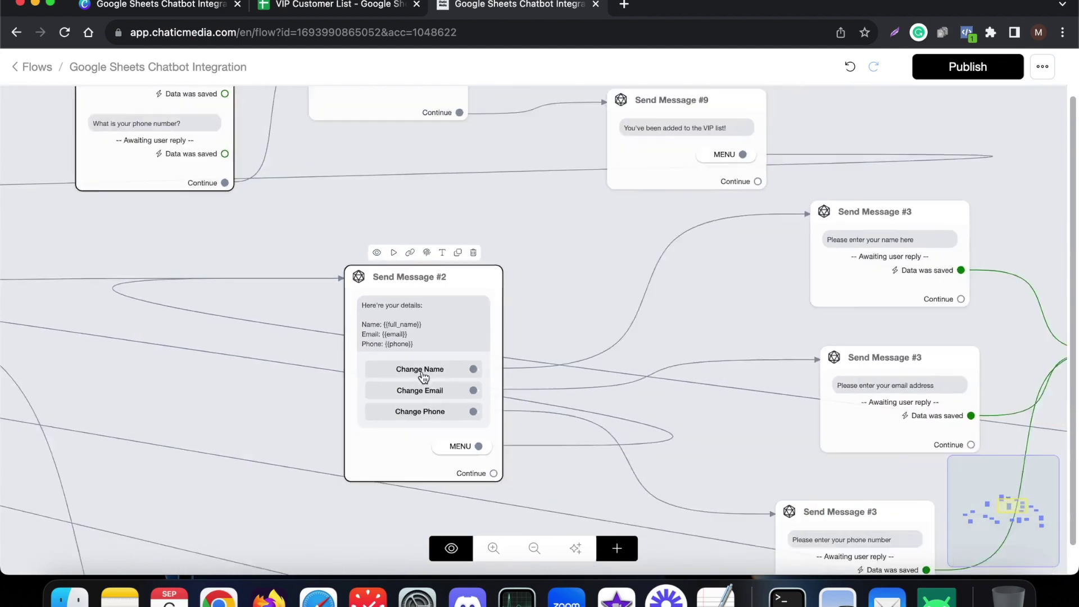
scroll(731, 281, "up", 6)
left_click(776, 290)
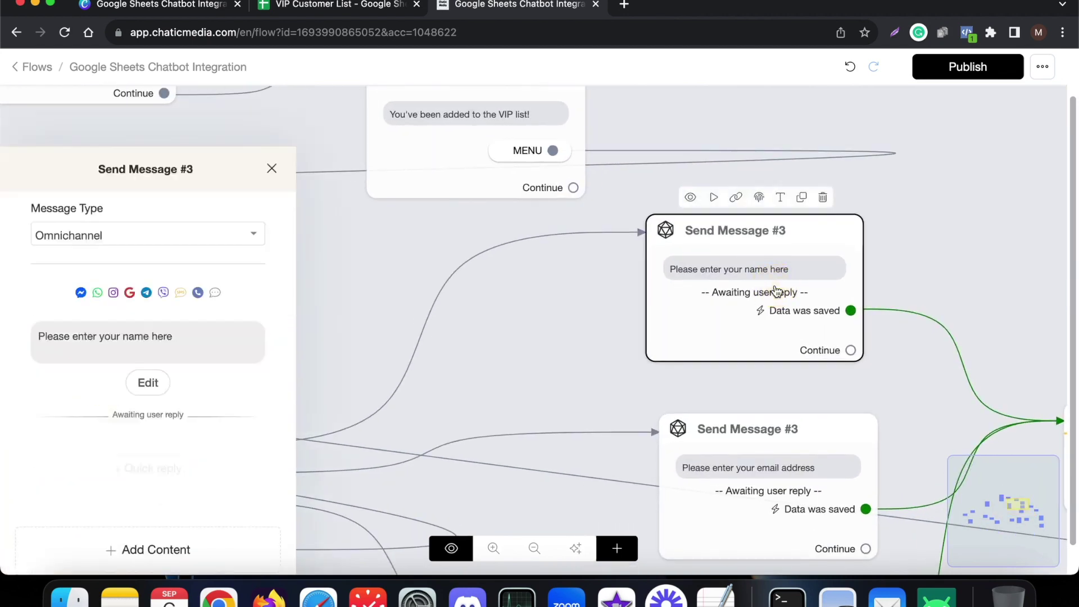
left_click(155, 332)
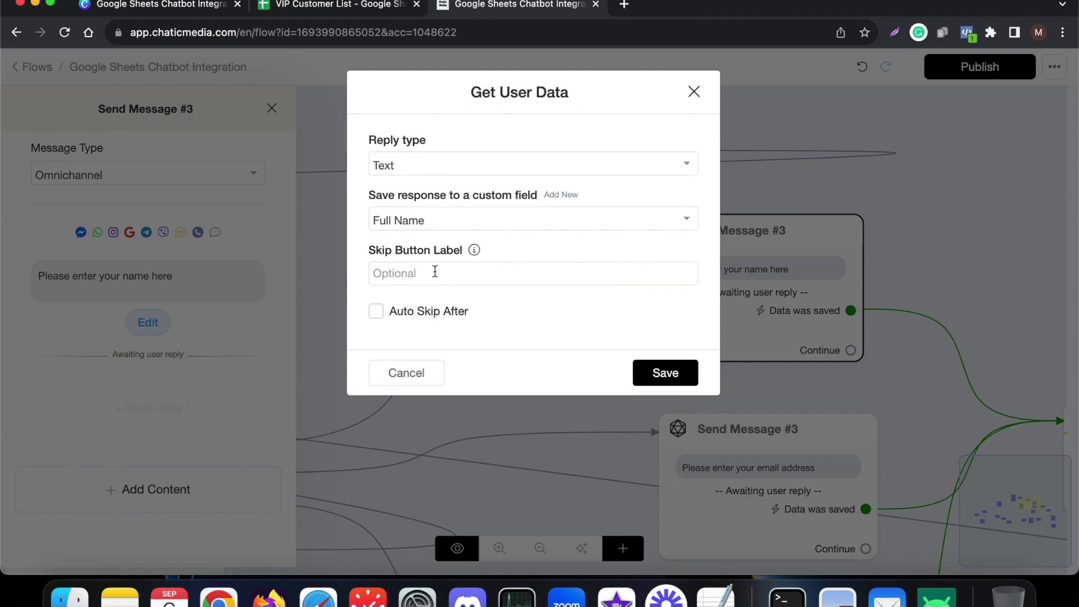
left_click(406, 373)
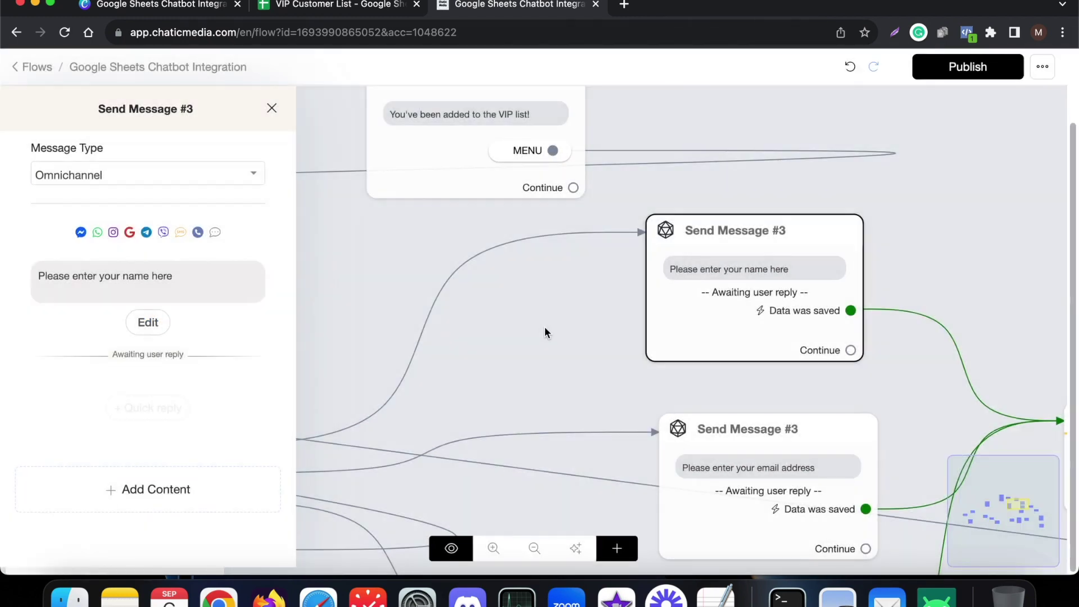
left_click(545, 326)
scroll(477, 342, "down", 5)
scroll(636, 339, "up", 5)
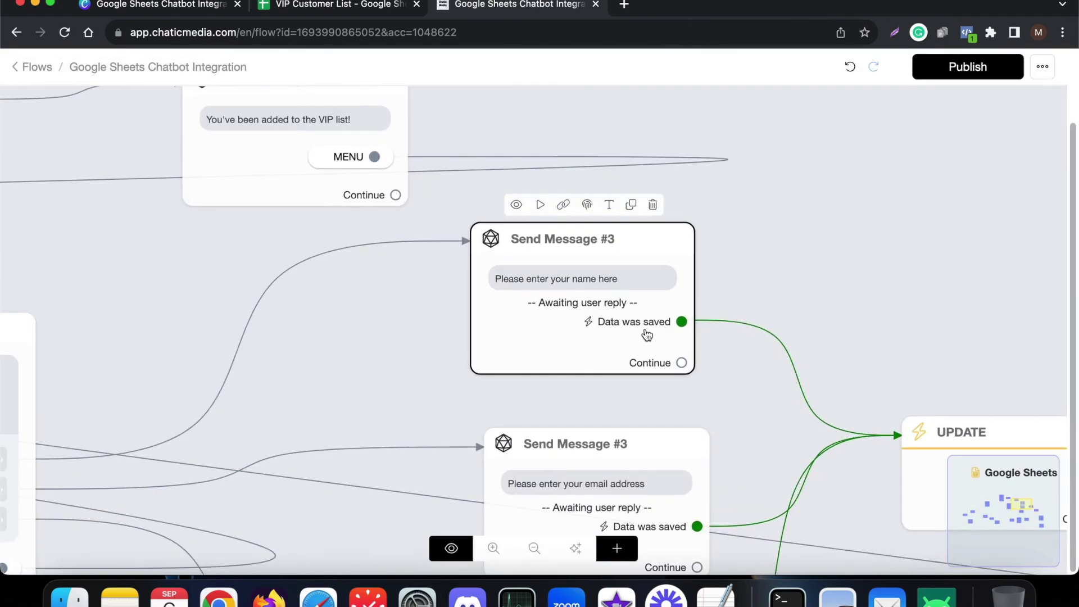
scroll(548, 318, "down", 5)
left_click(782, 408)
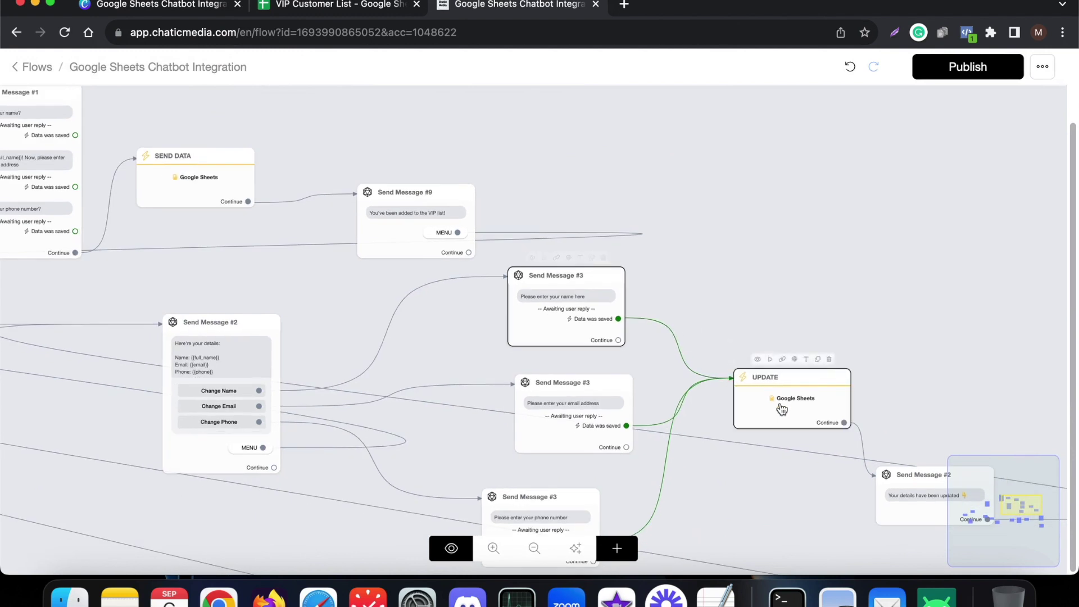
- Open the UPDATE step's settings and check the User ID values in column A of the sheet
left_click(784, 408)
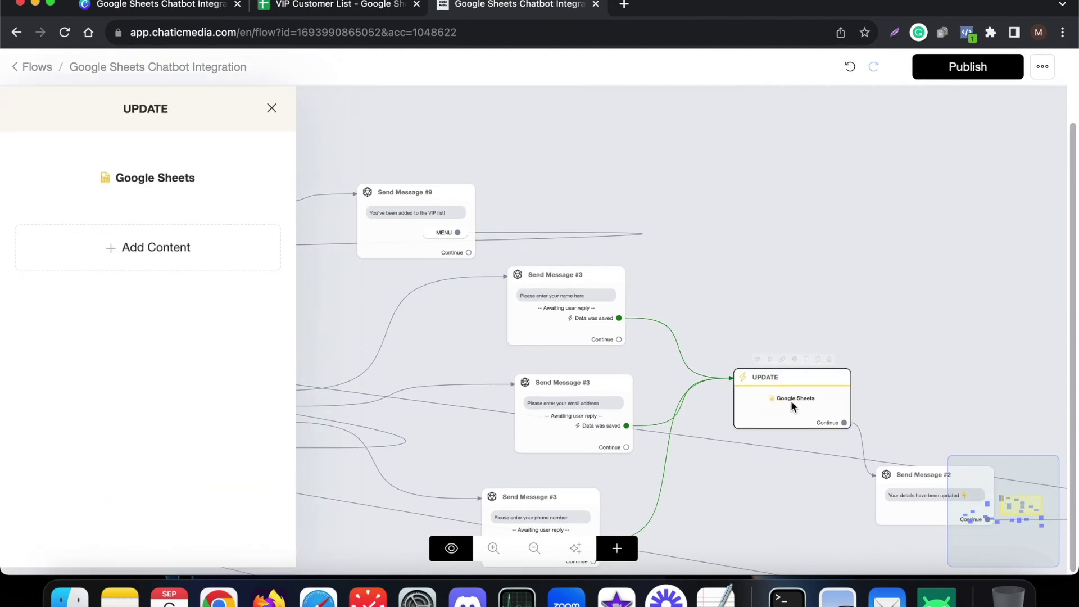
mouse_move(168, 184)
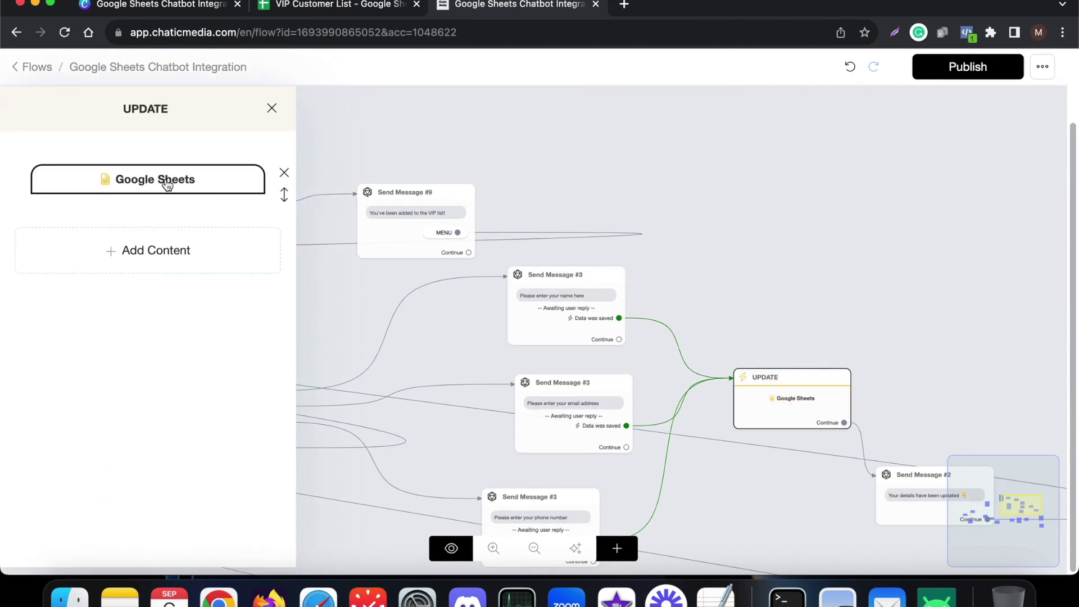
left_click(292, 7)
left_click_drag(106, 216, 132, 365)
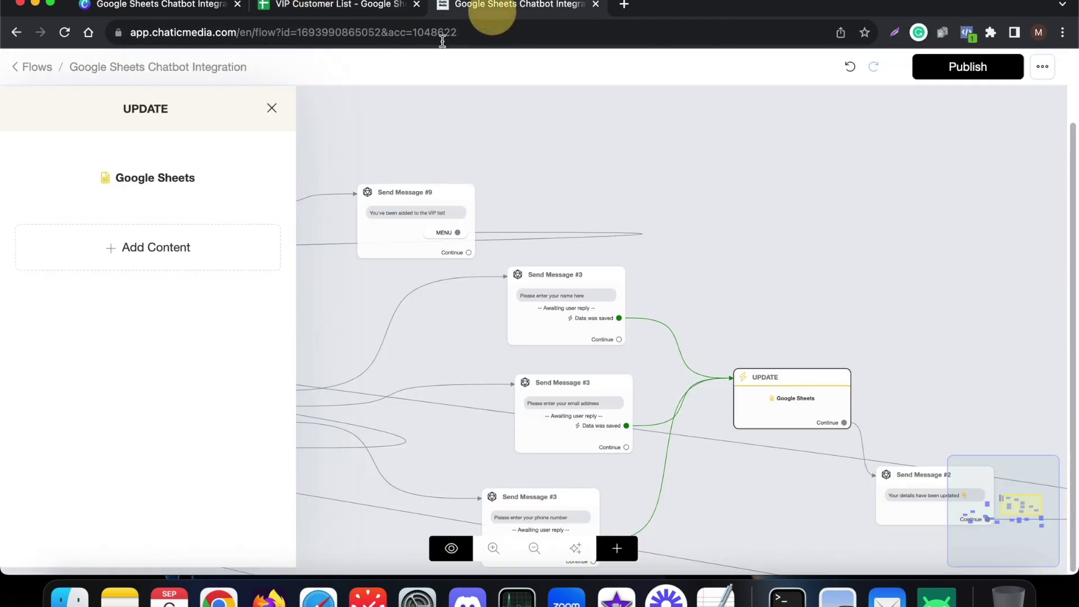
- Open the UPDATE step's Update Row dialog matching User ID to {{user_id}}
left_click(495, 12)
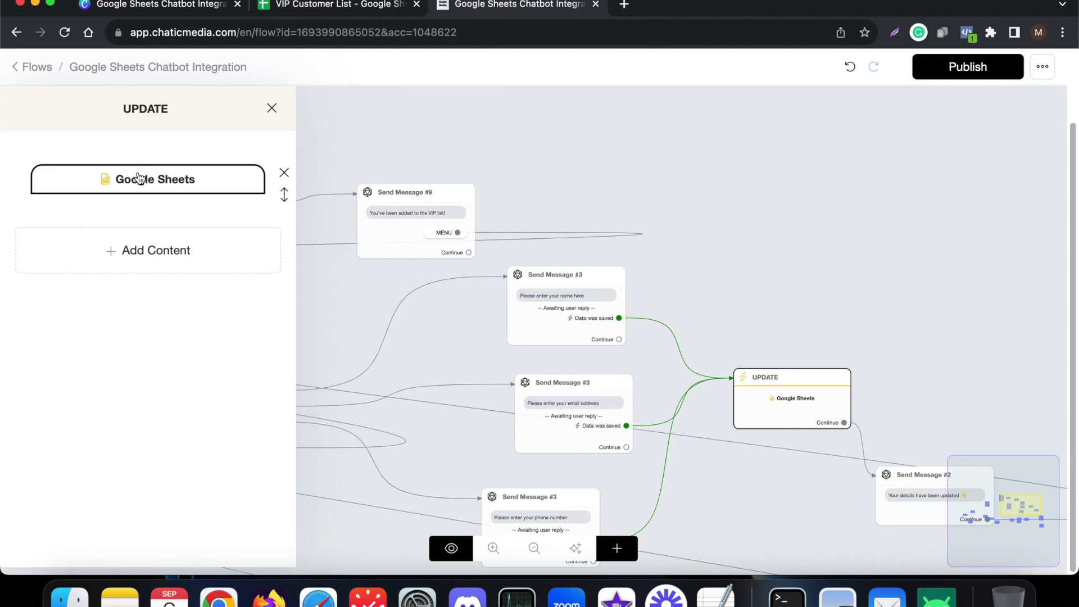
left_click(137, 177)
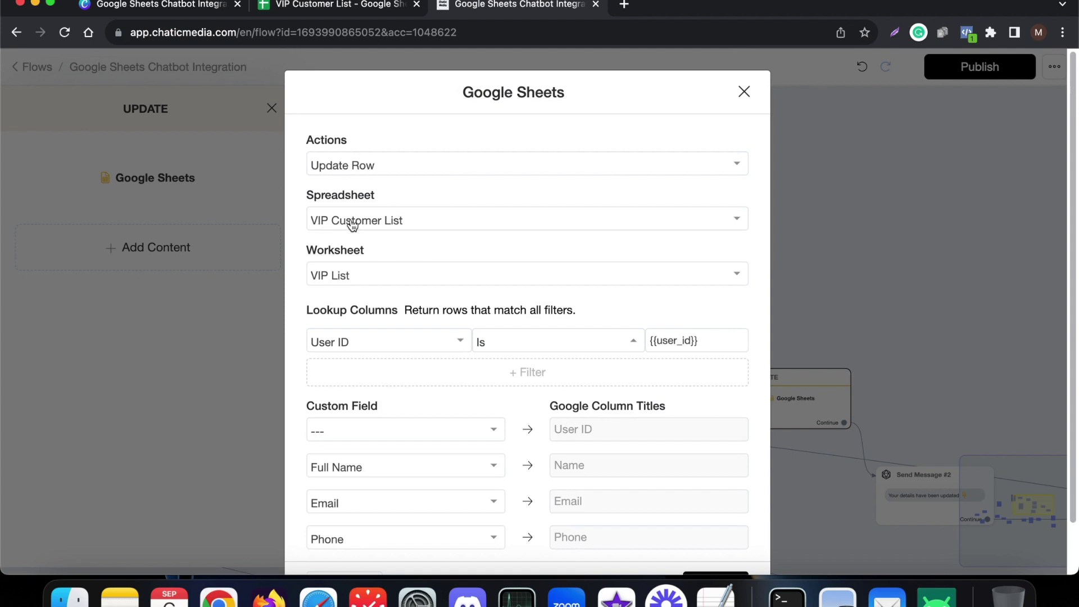
scroll(349, 276, "down", 2)
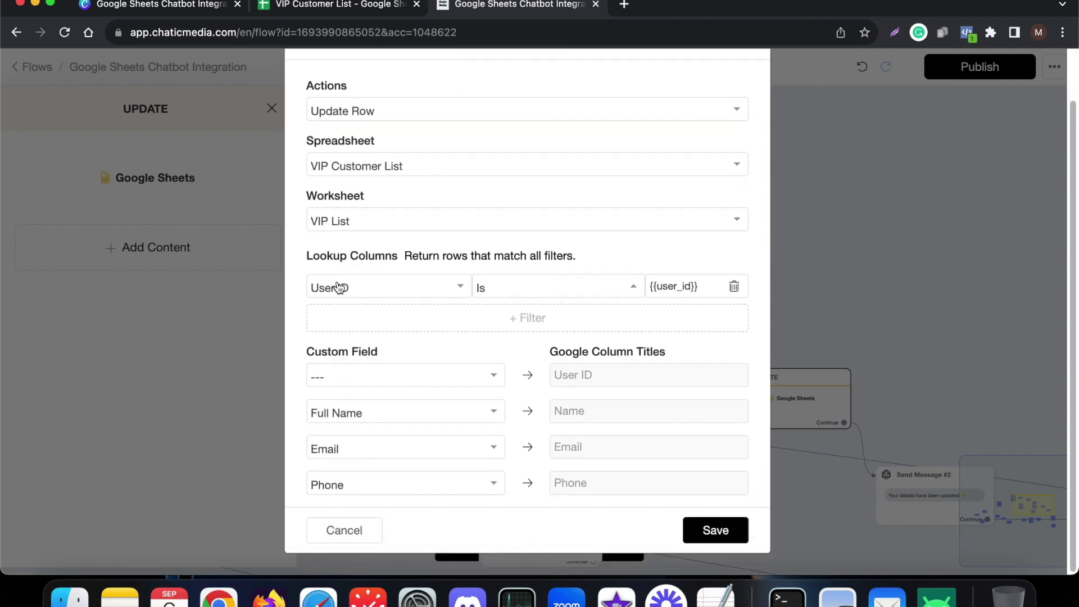
left_click(346, 7)
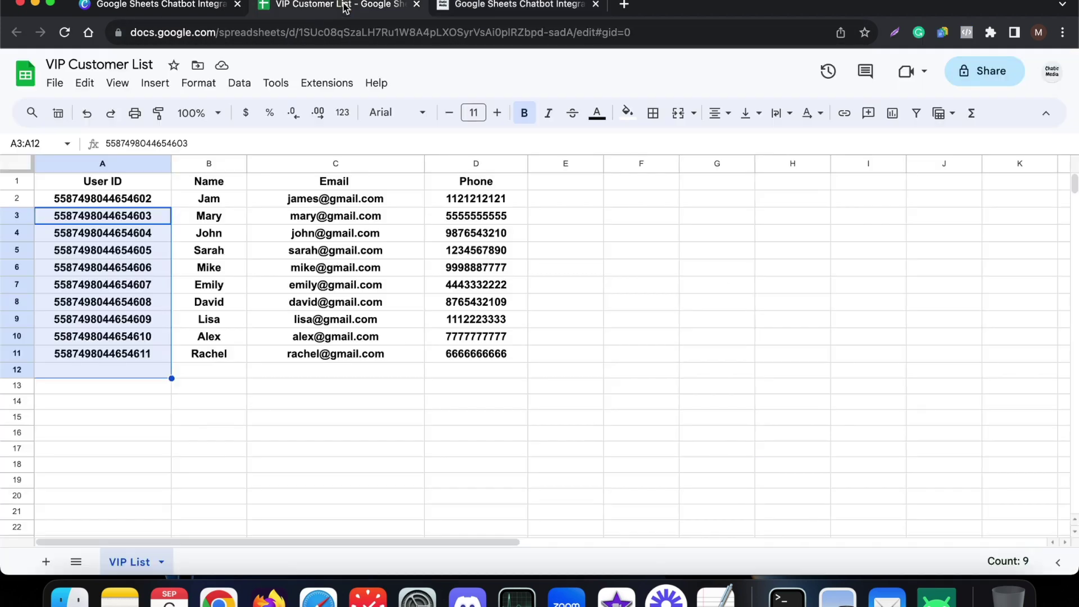
left_click(206, 370)
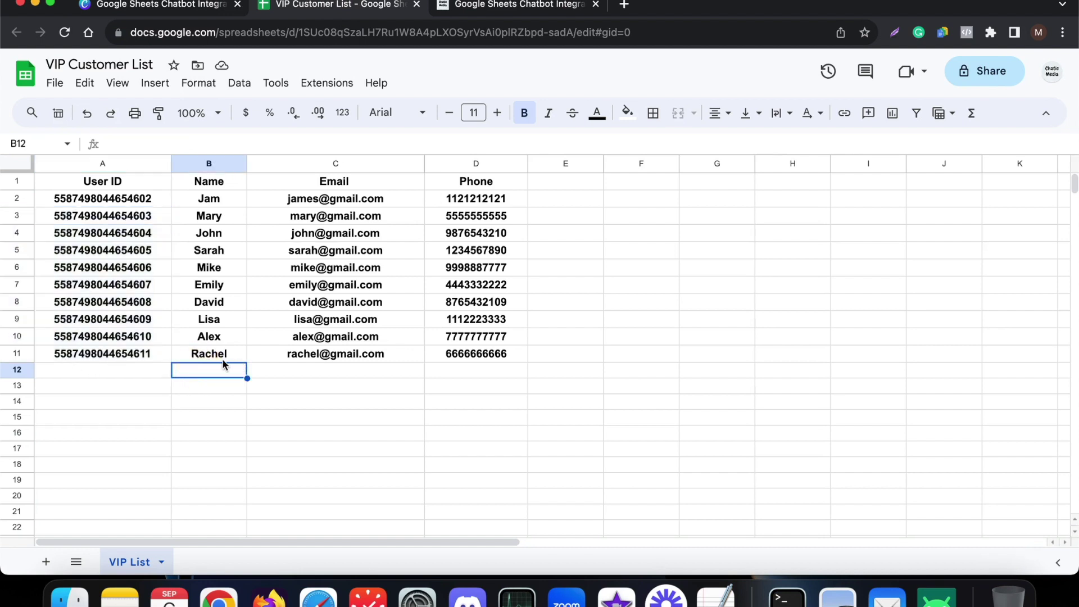
left_click(222, 358)
left_click(316, 360)
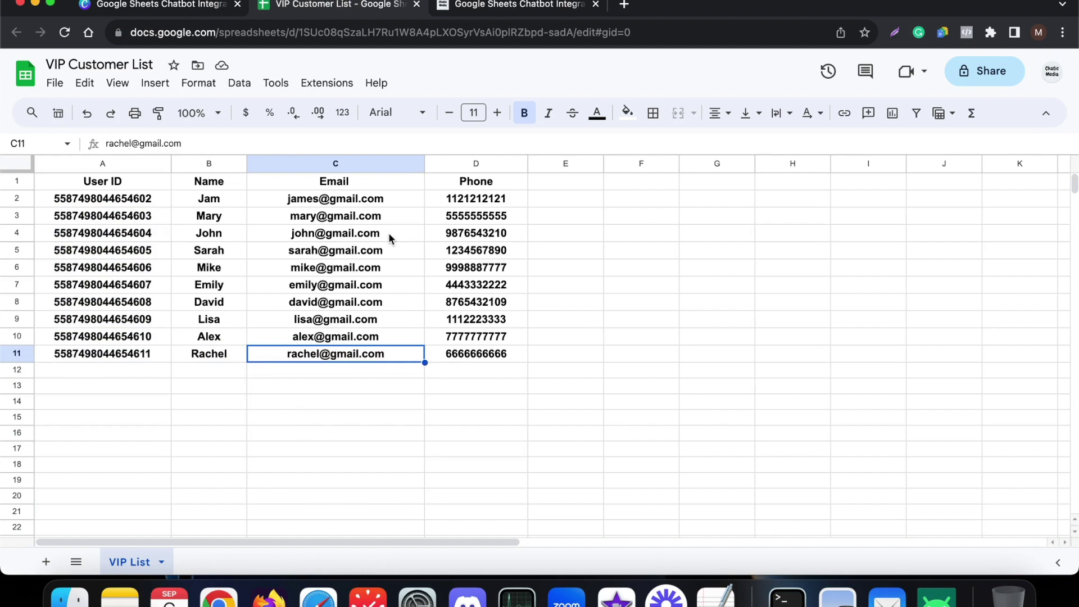
left_click(345, 163)
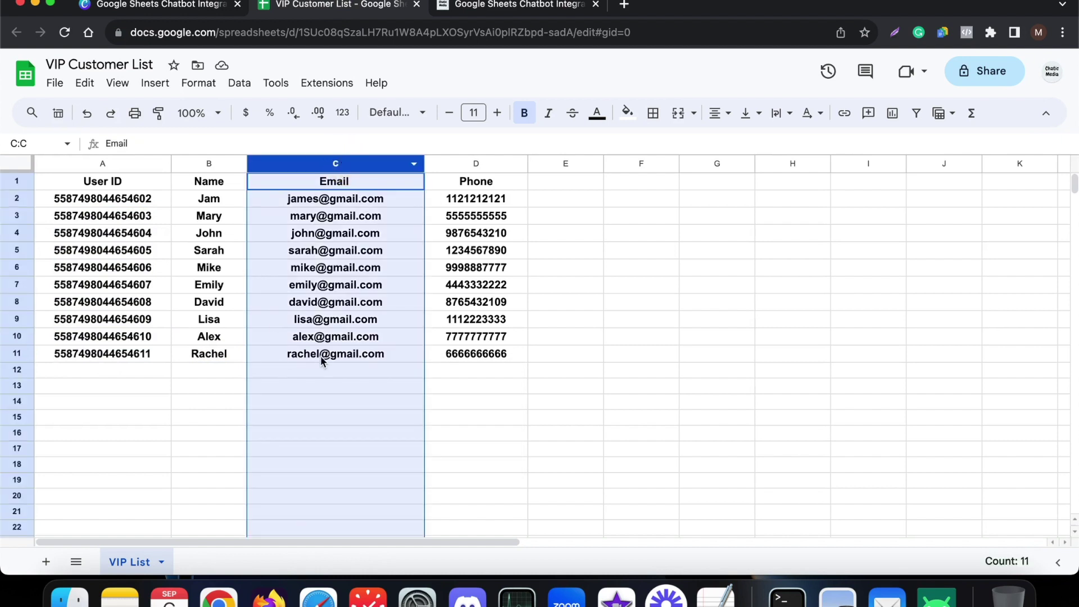
left_click(319, 357)
left_click(116, 353)
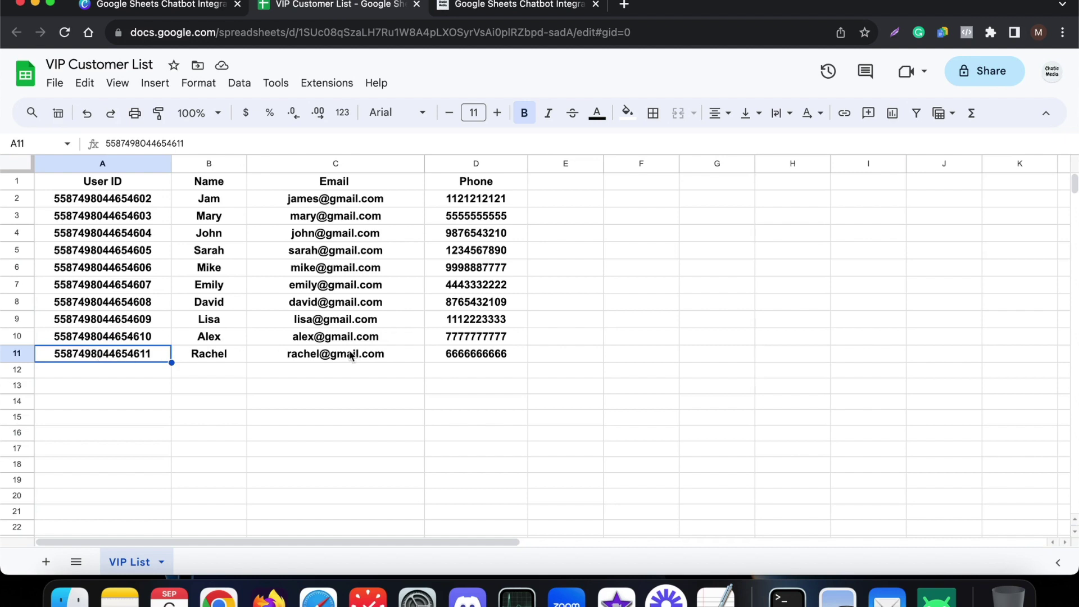
left_click(368, 355)
left_click(79, 355)
left_click(17, 356)
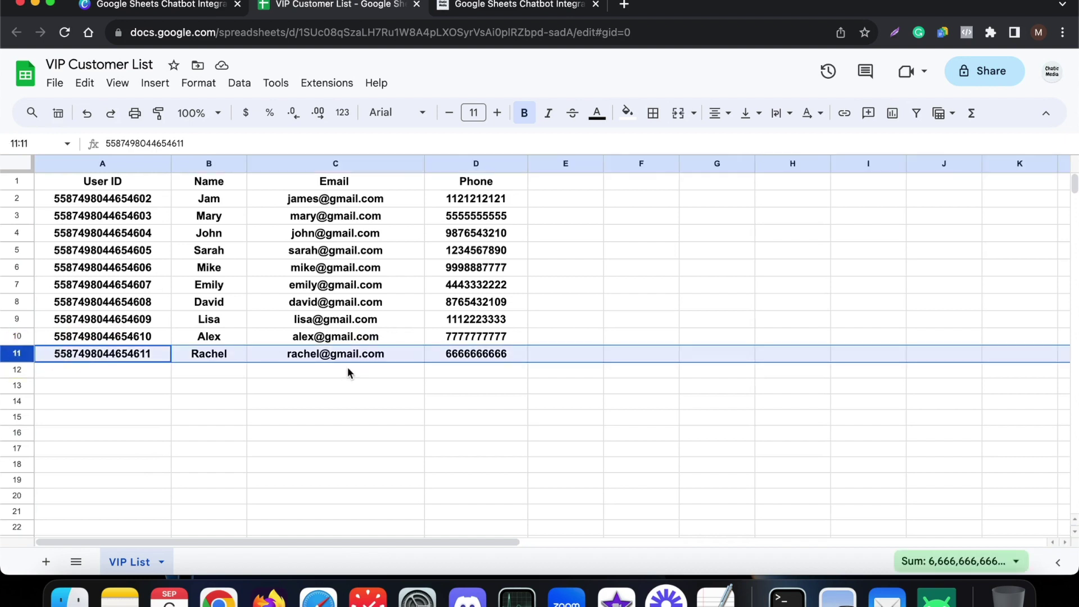
left_click(360, 355)
left_click(500, 7)
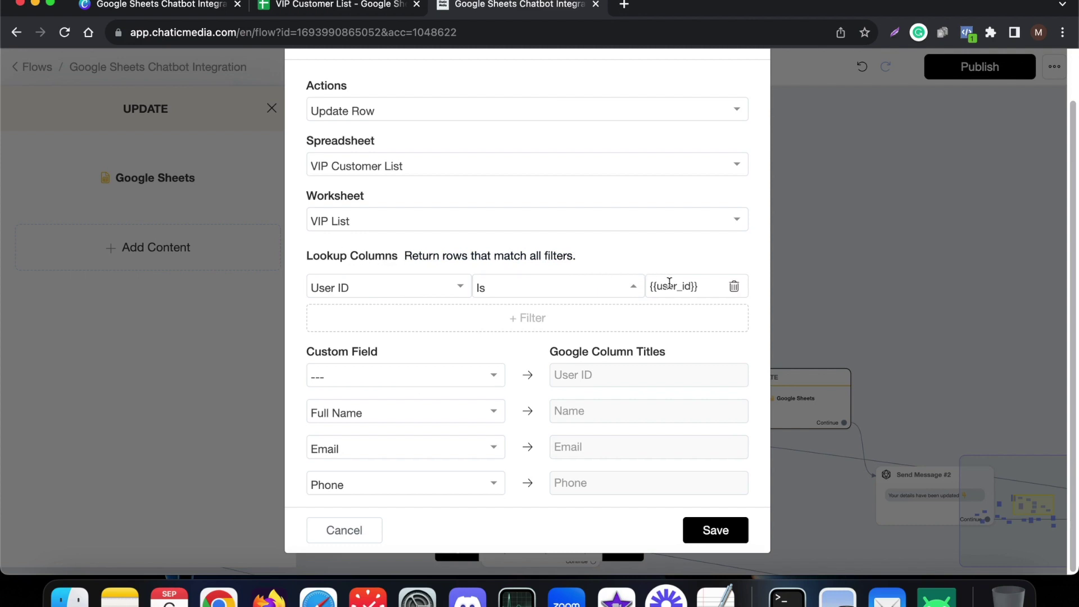
- Inspect the {{user_id}} lookup value, then cancel the Google Sheets dialog twice without changes
left_click(700, 284)
left_click_drag(700, 284, 634, 285)
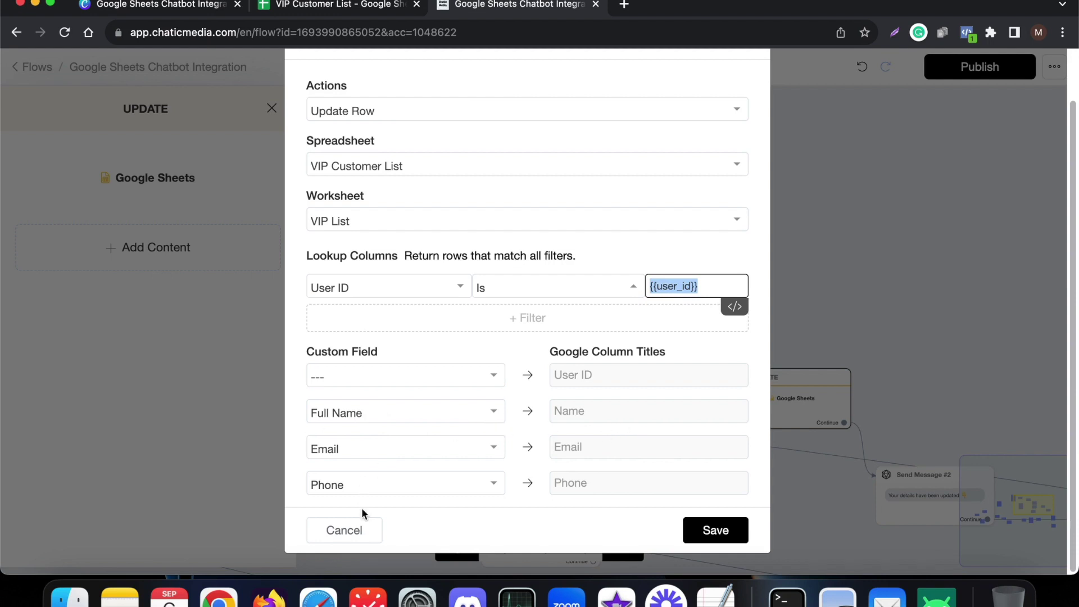
left_click(354, 531)
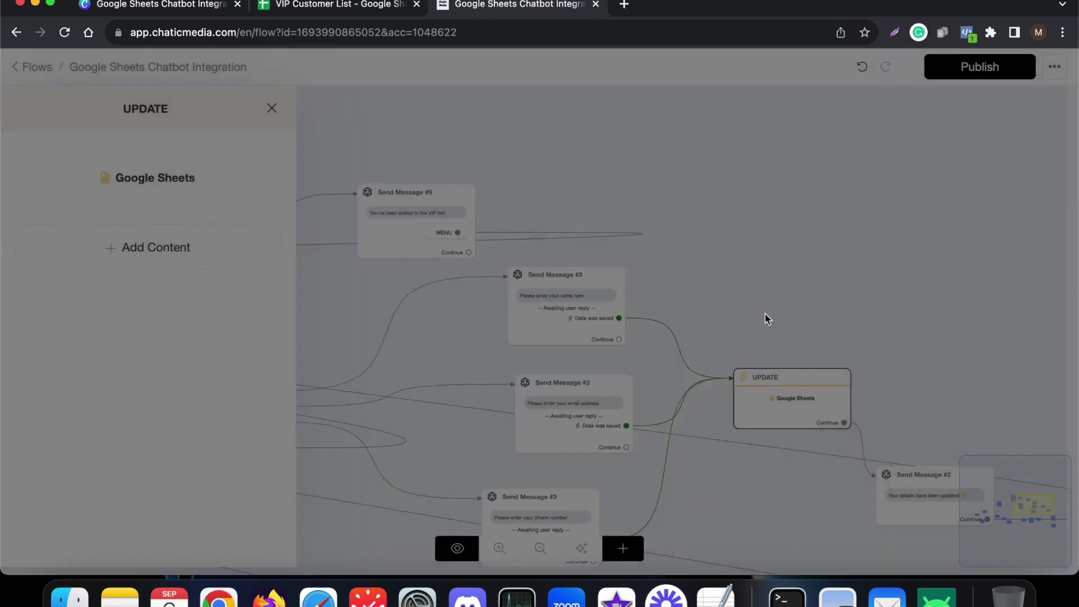
scroll(703, 272, "down", 3)
scroll(580, 461, "up", 5)
scroll(579, 461, "up", 1)
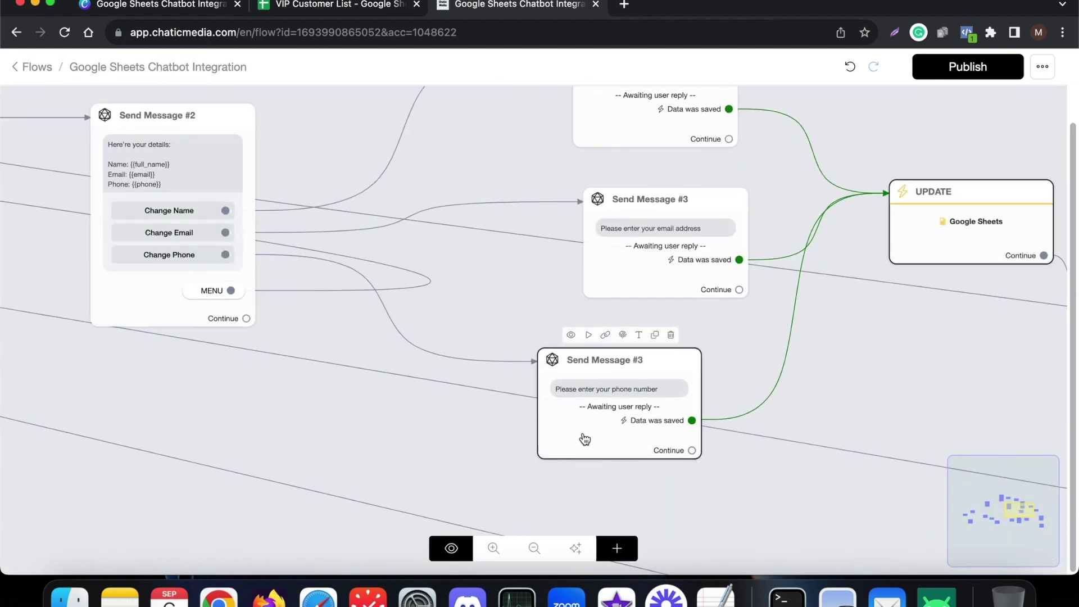
scroll(423, 341, "down", 2)
scroll(590, 273, "up", 1)
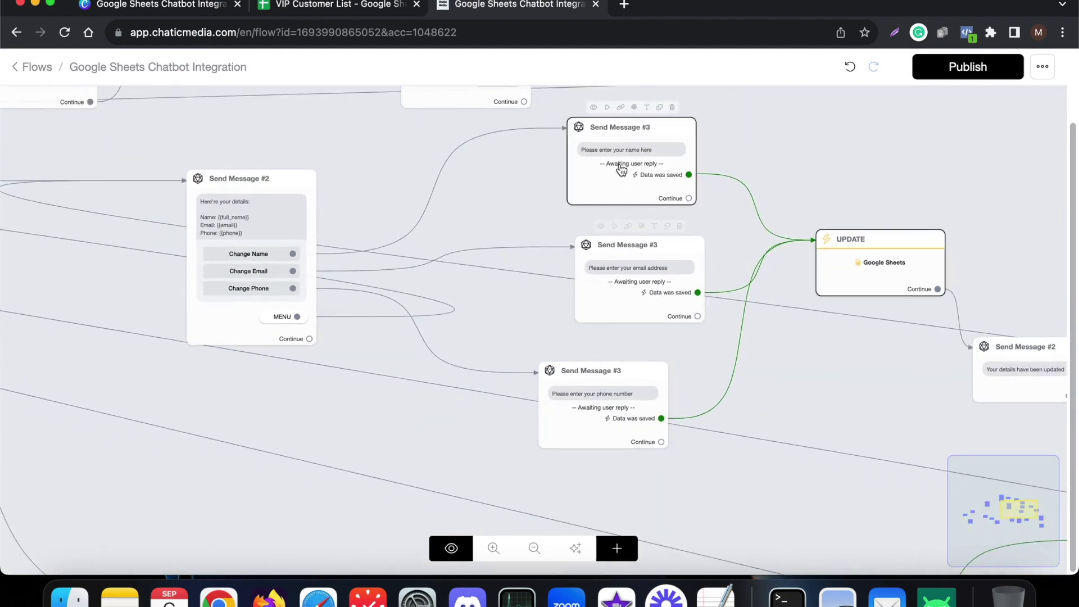
left_click(889, 265)
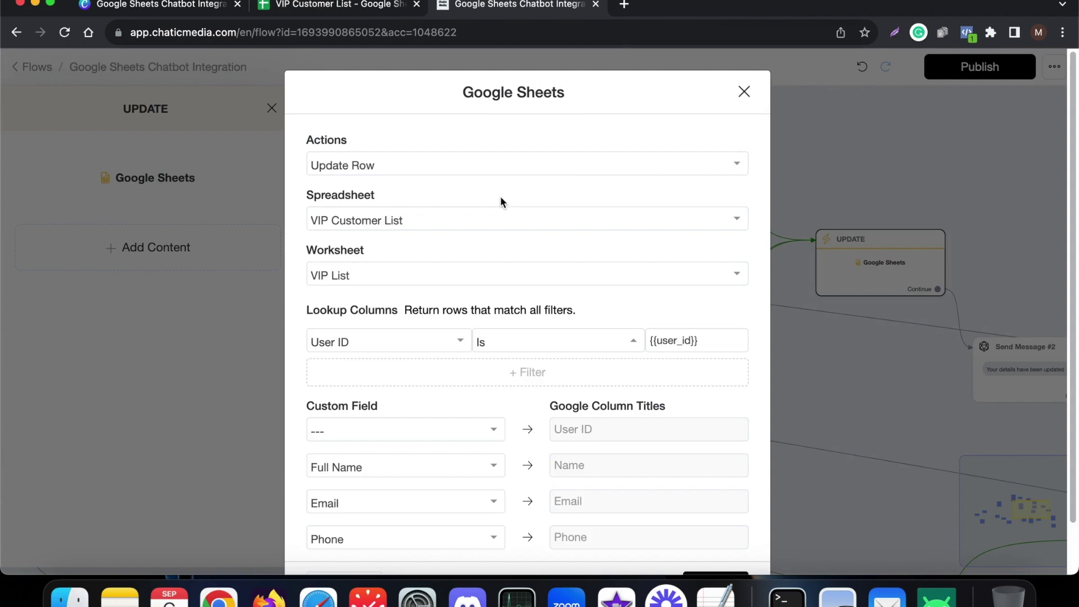
scroll(507, 337, "down", 2)
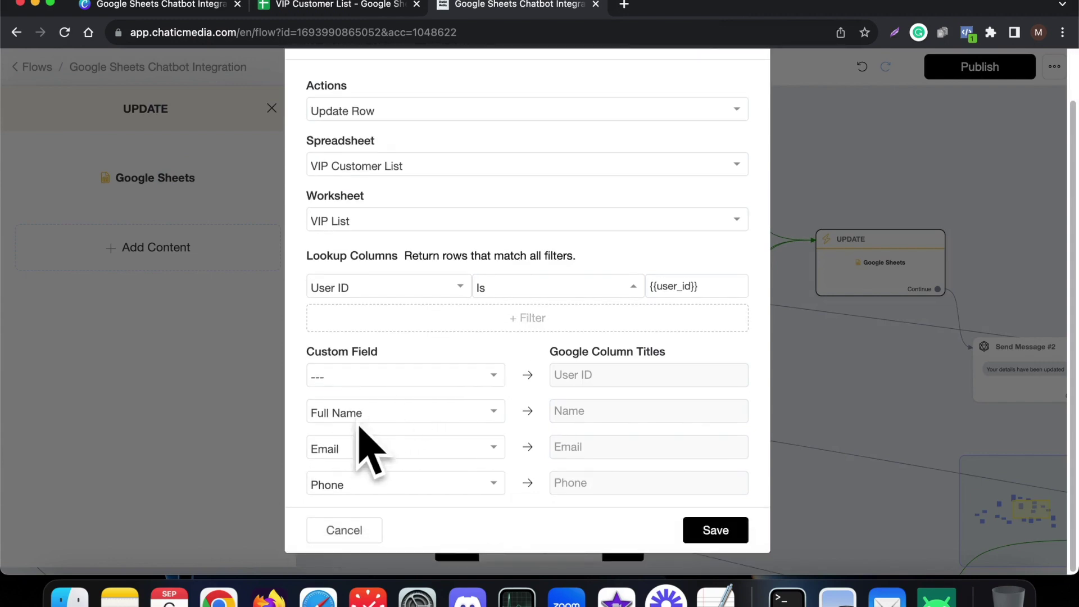
left_click(366, 533)
- Close the UPDATE panel, look over Send Message #2, and select the Send Message #1 welcome block
left_click(872, 311)
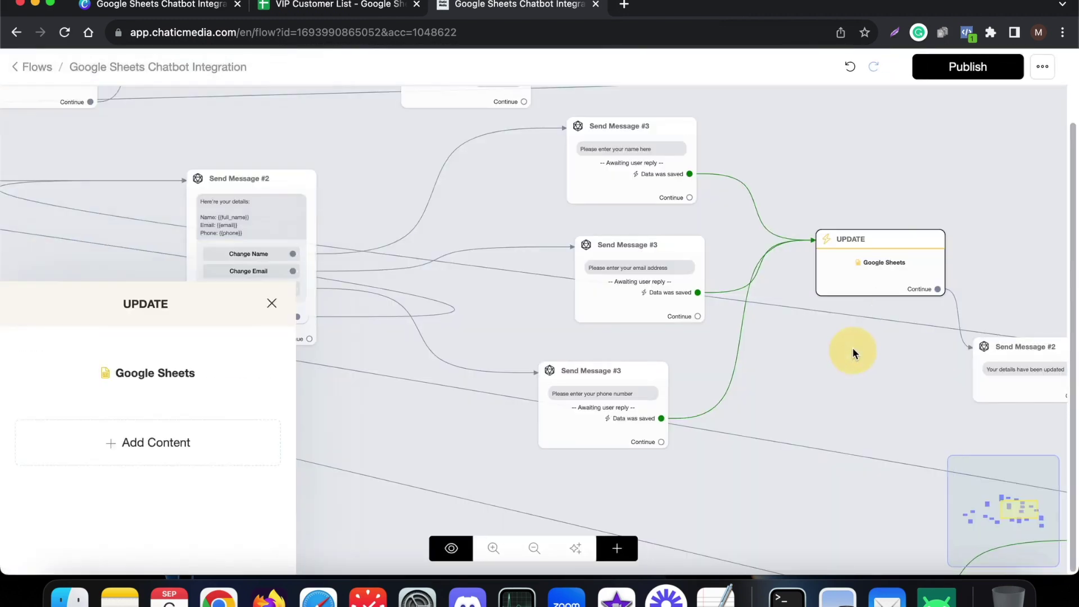
scroll(813, 344, "down", 3)
scroll(919, 366, "up", 3)
scroll(918, 365, "up", 4)
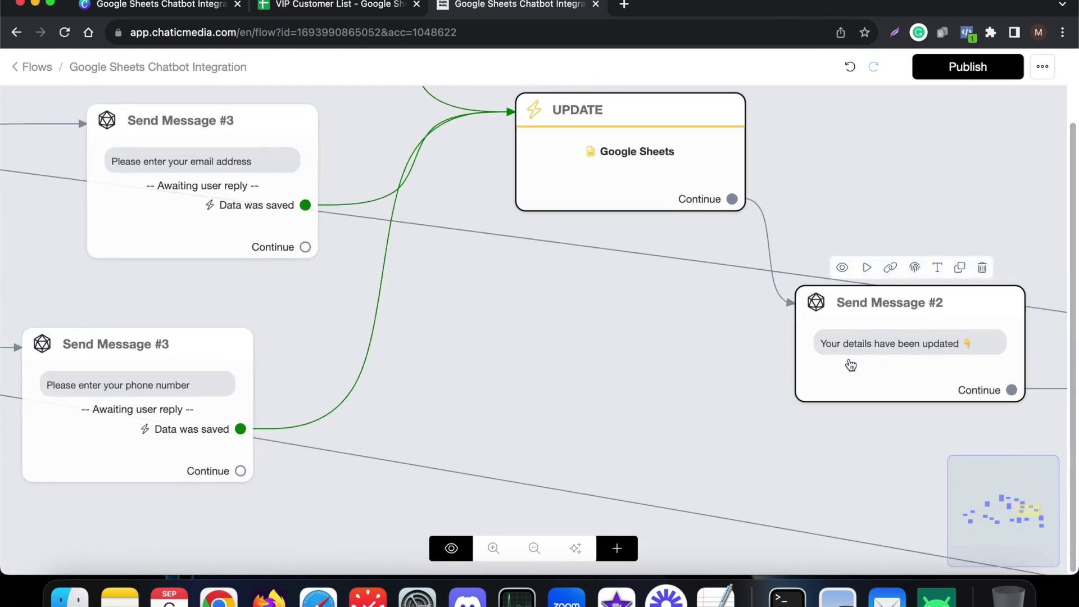
scroll(978, 369, "down", 5)
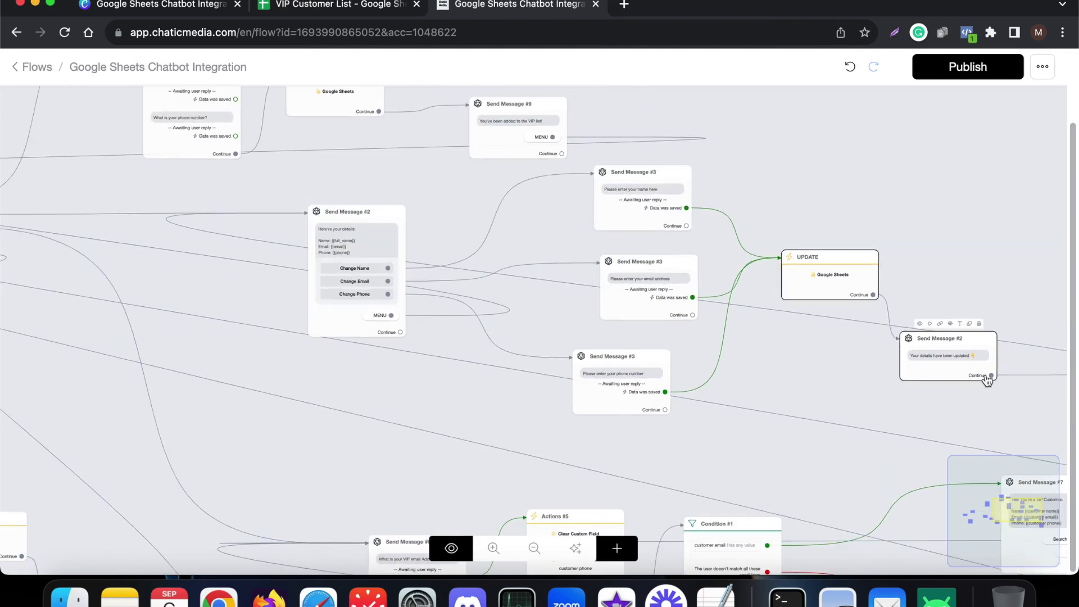
scroll(287, 241, "up", 4)
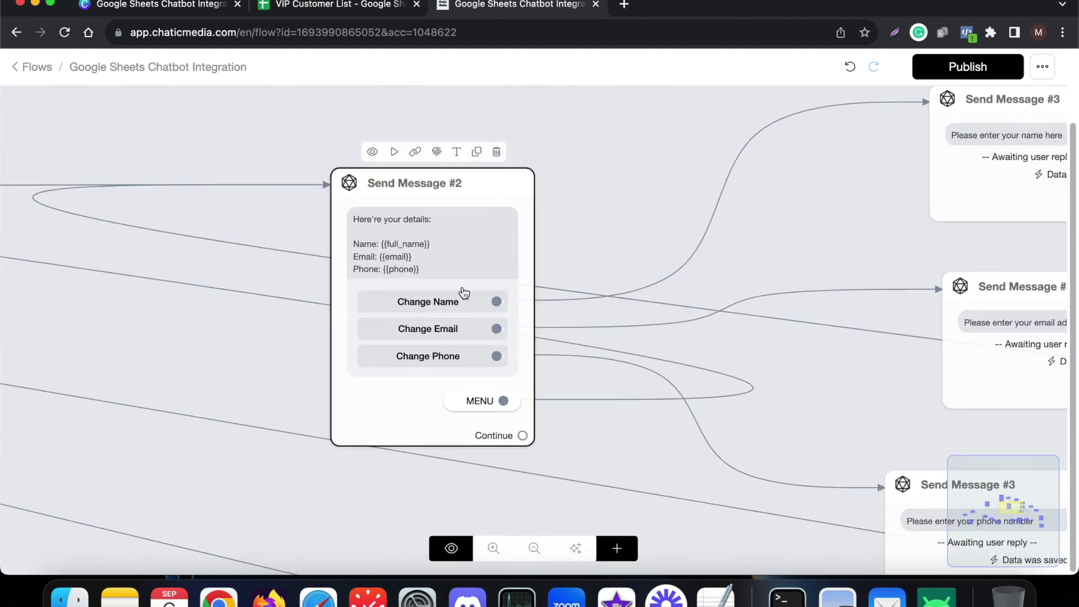
scroll(734, 326, "down", 4)
scroll(655, 360, "up", 4)
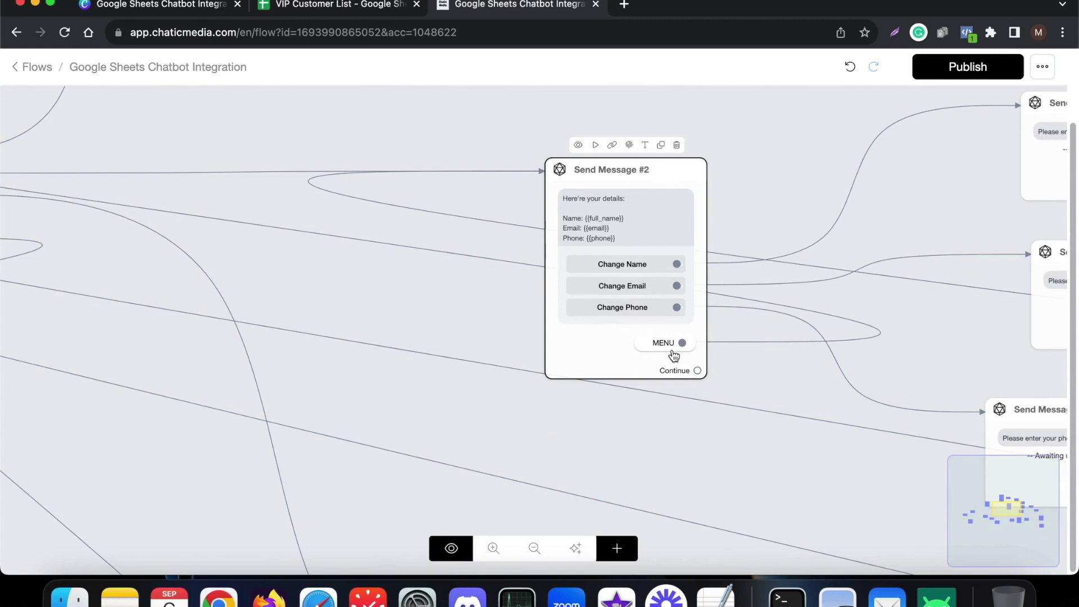
scroll(680, 355, "down", 3)
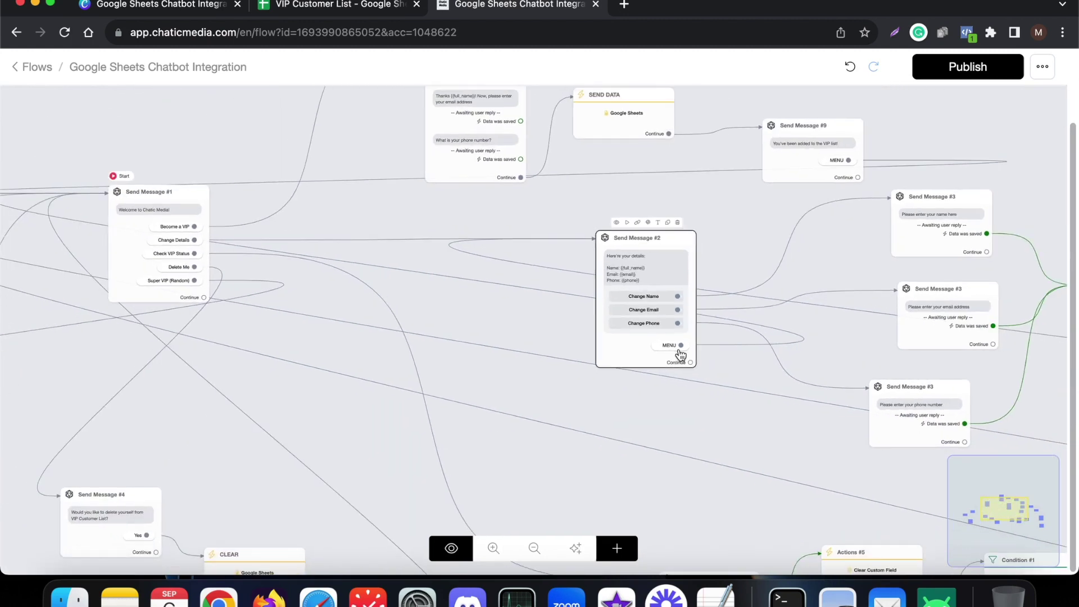
left_click(119, 231)
scroll(137, 233, "up", 4)
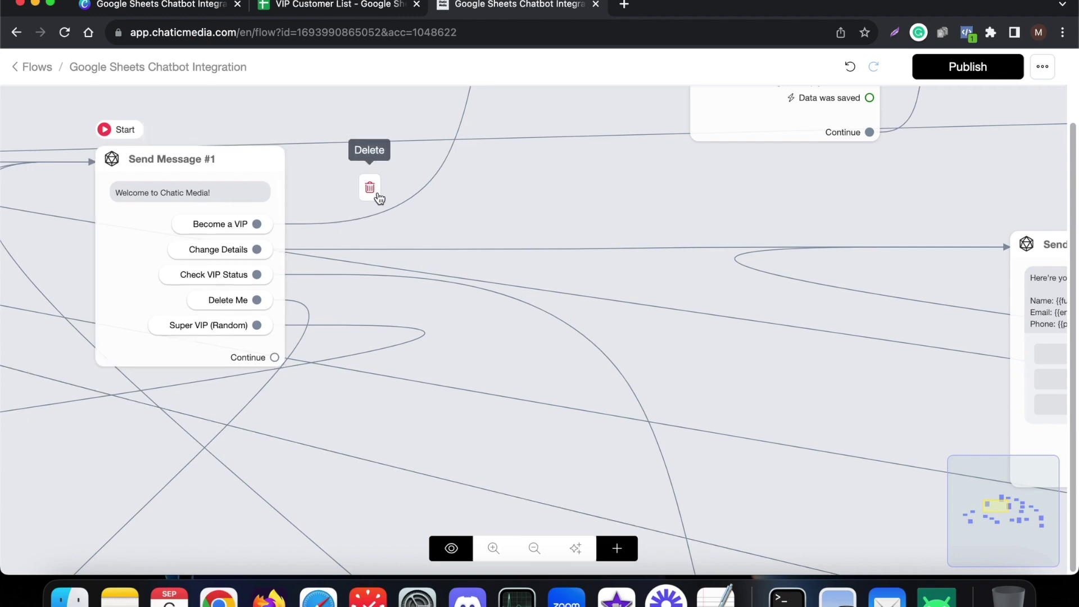
scroll(444, 219, "down", 5)
scroll(646, 392, "up", 8)
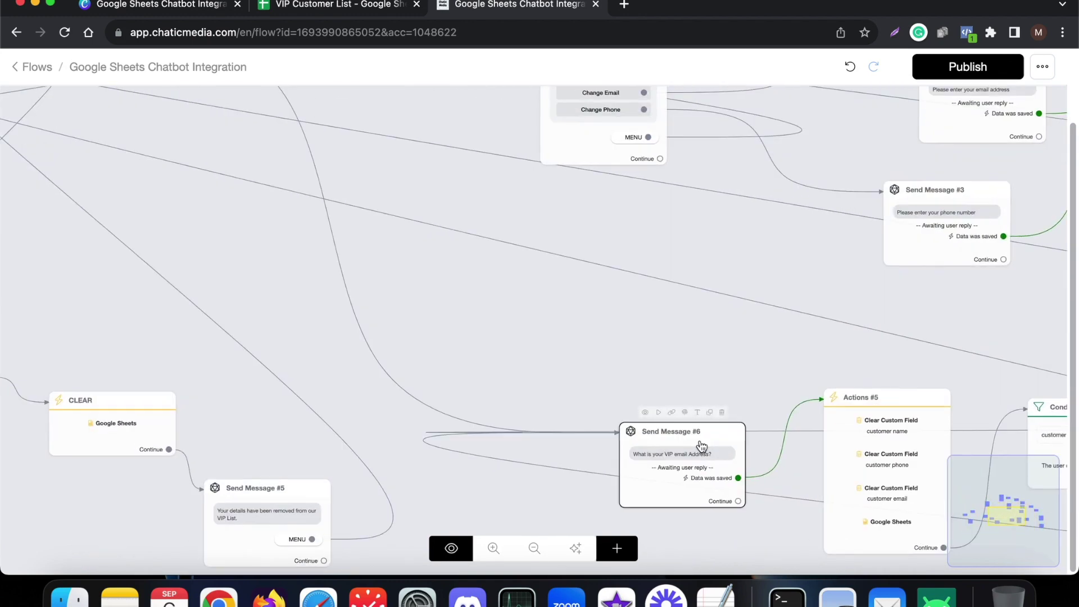
scroll(569, 430, "down", 5)
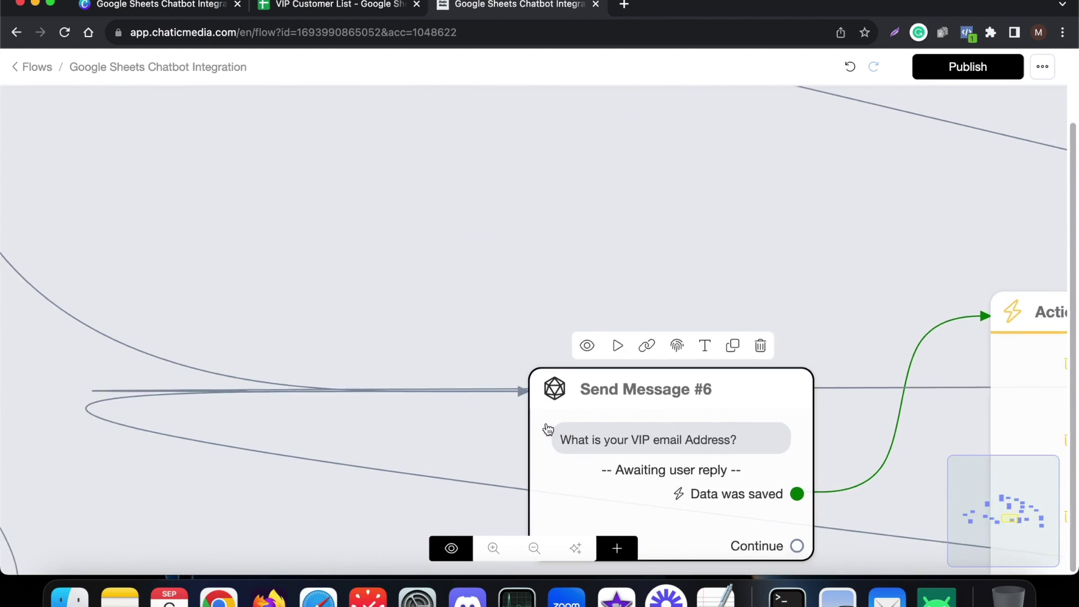
left_click(613, 403)
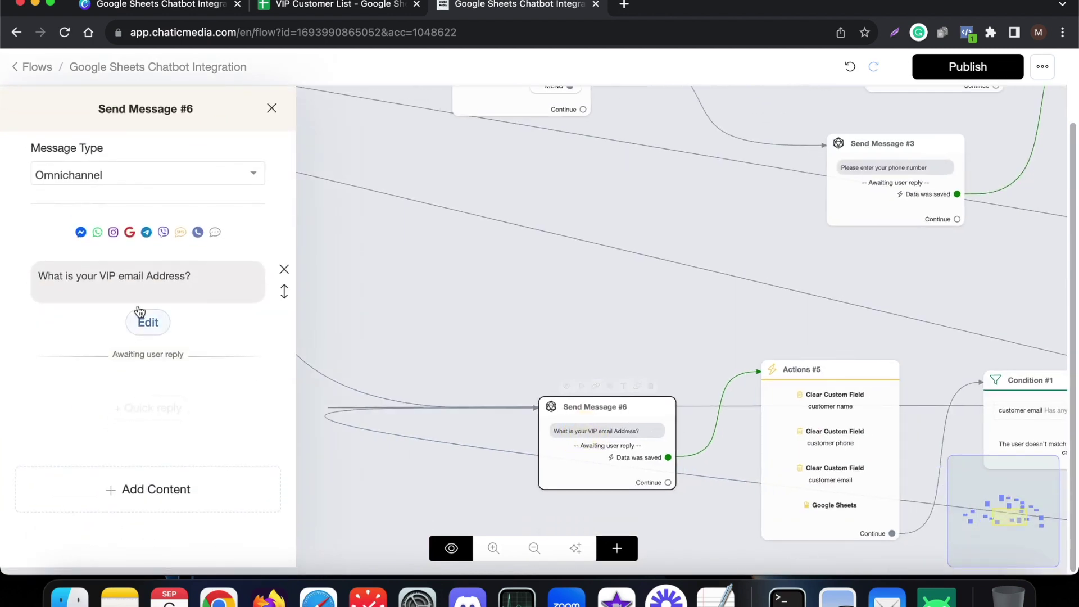
left_click(145, 322)
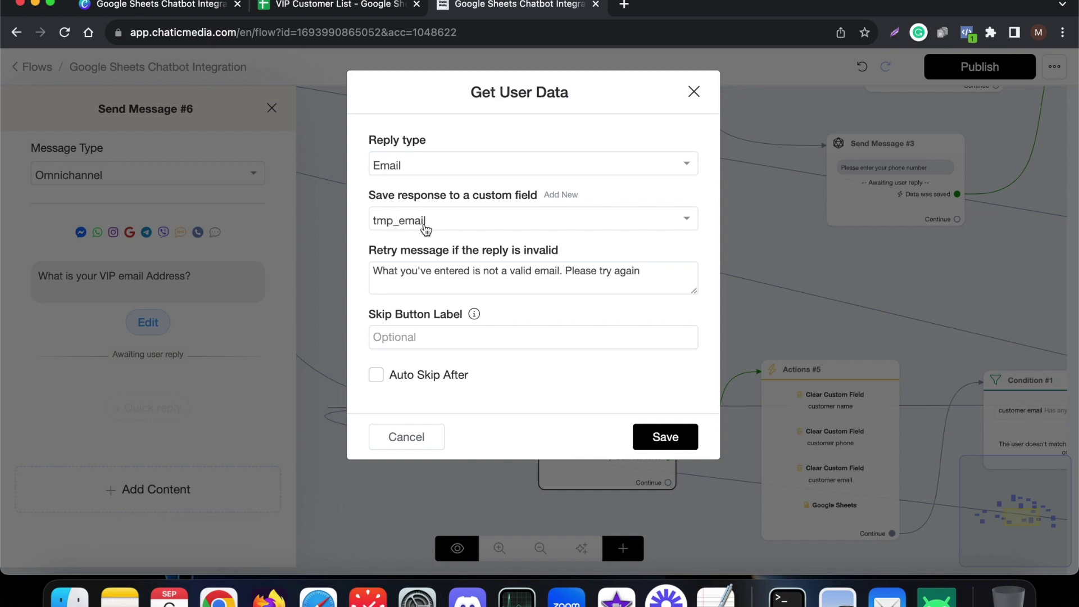
left_click(412, 437)
left_click(409, 370)
scroll(409, 371, "down", 5)
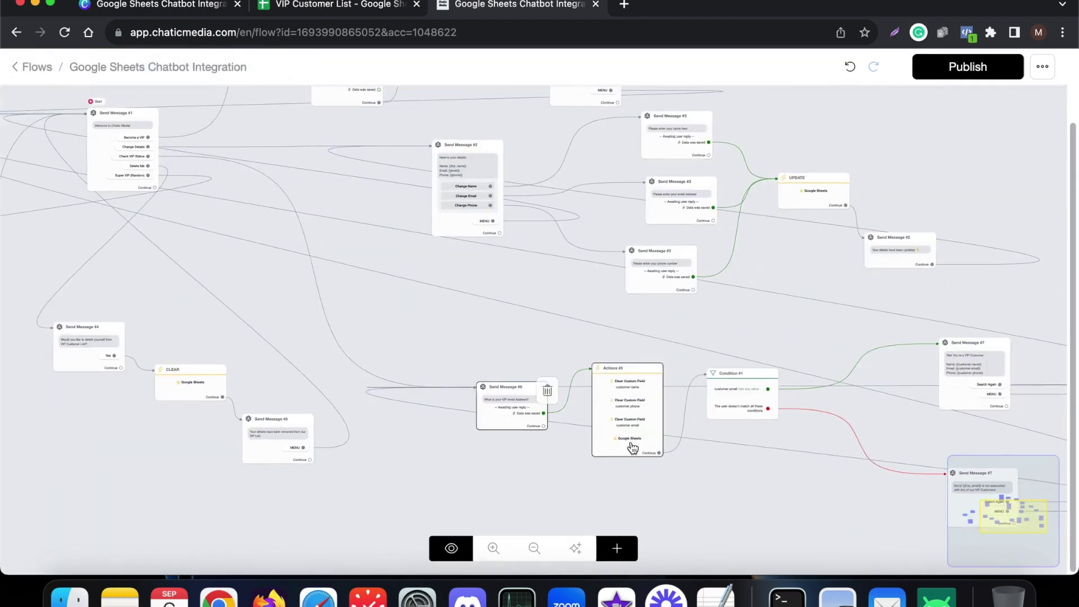
- Open Actions #5's Get Row lookup where Email is {{tmp_email}}, then view the VIP Customer List
scroll(633, 447, "up", 6)
left_click(632, 447)
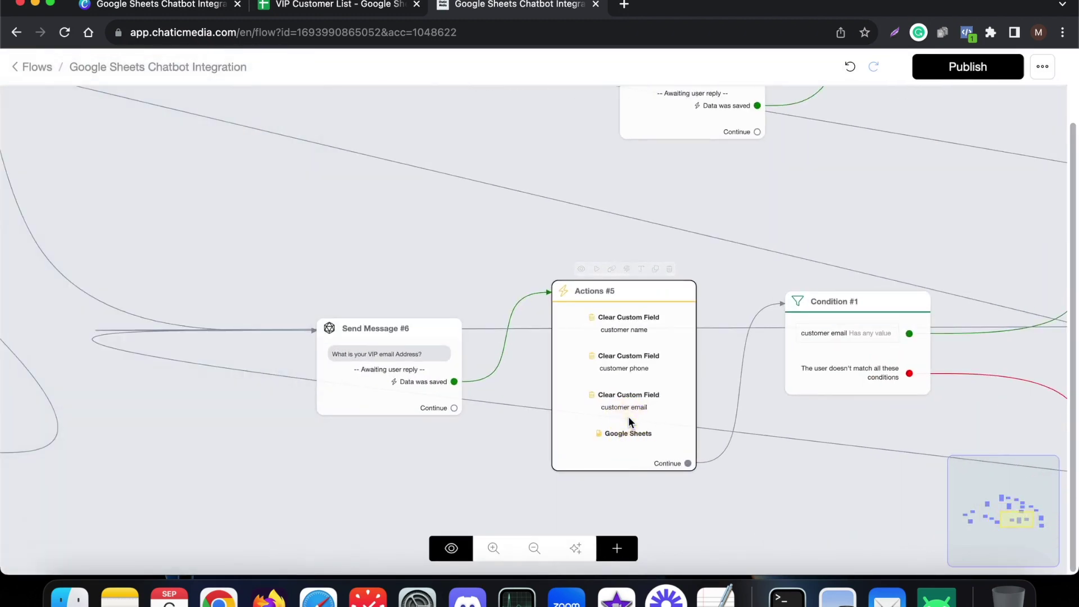
right_click(630, 422)
key("Escape")
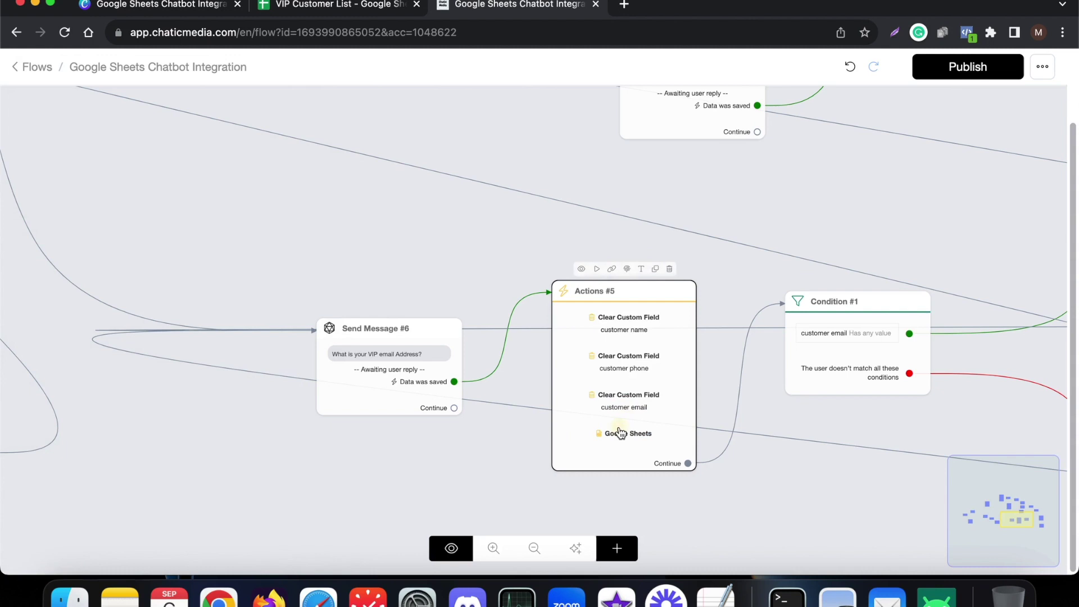
left_click(619, 433)
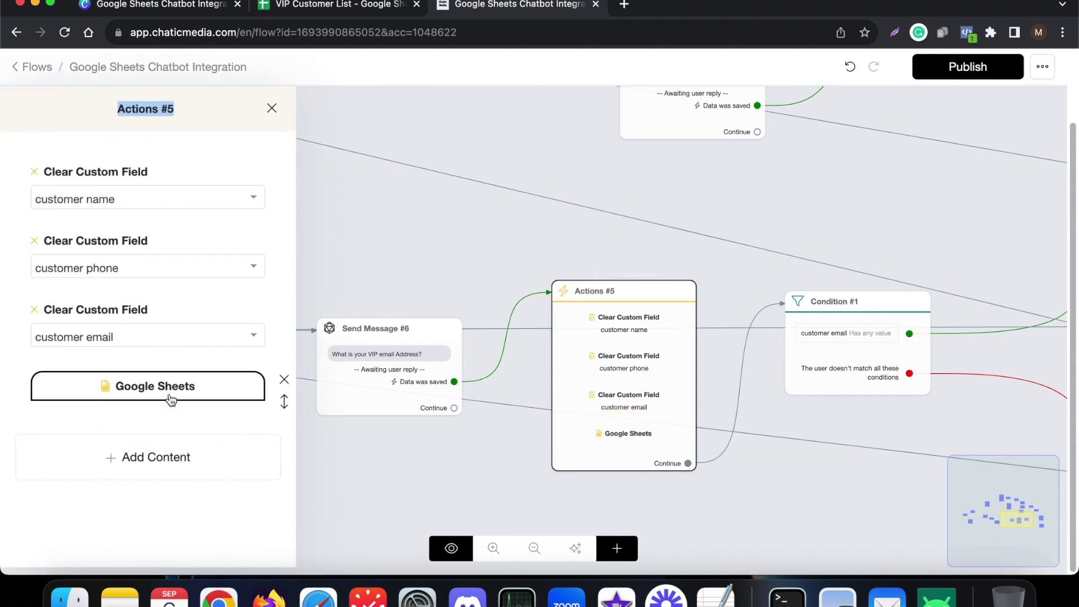
left_click(171, 397)
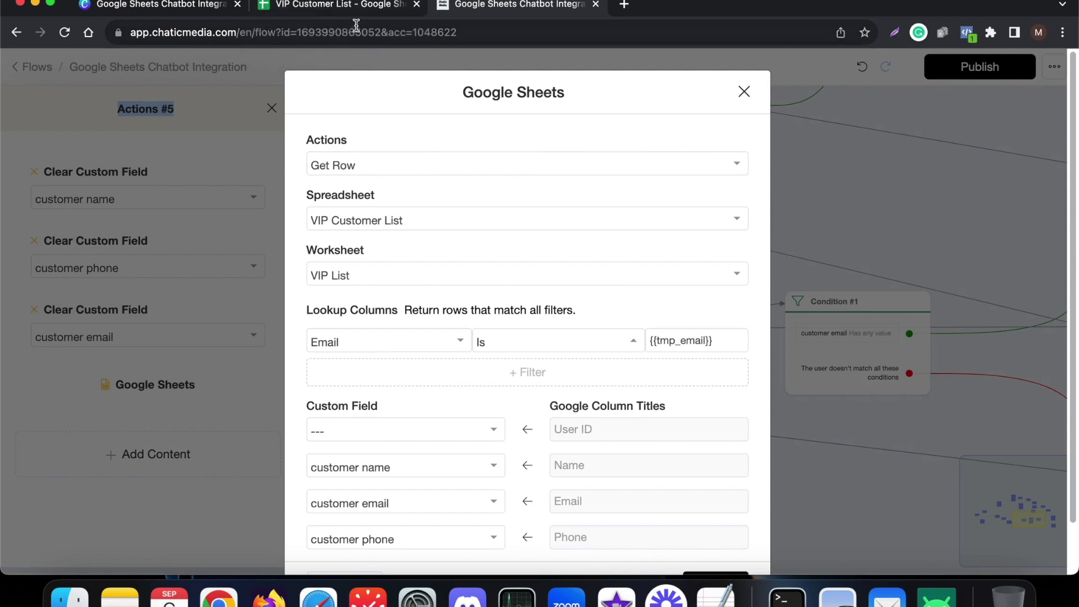
left_click(355, 11)
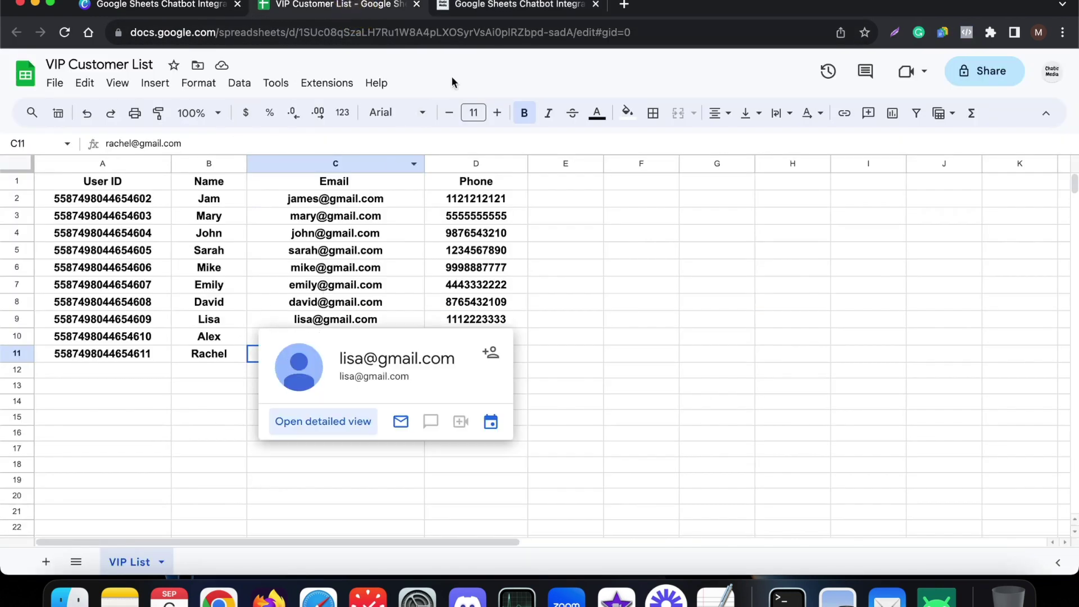
- Check the VIP Customer List's C1 Email header against the lookup, then return to the Google Sheets settings
left_click(506, 7)
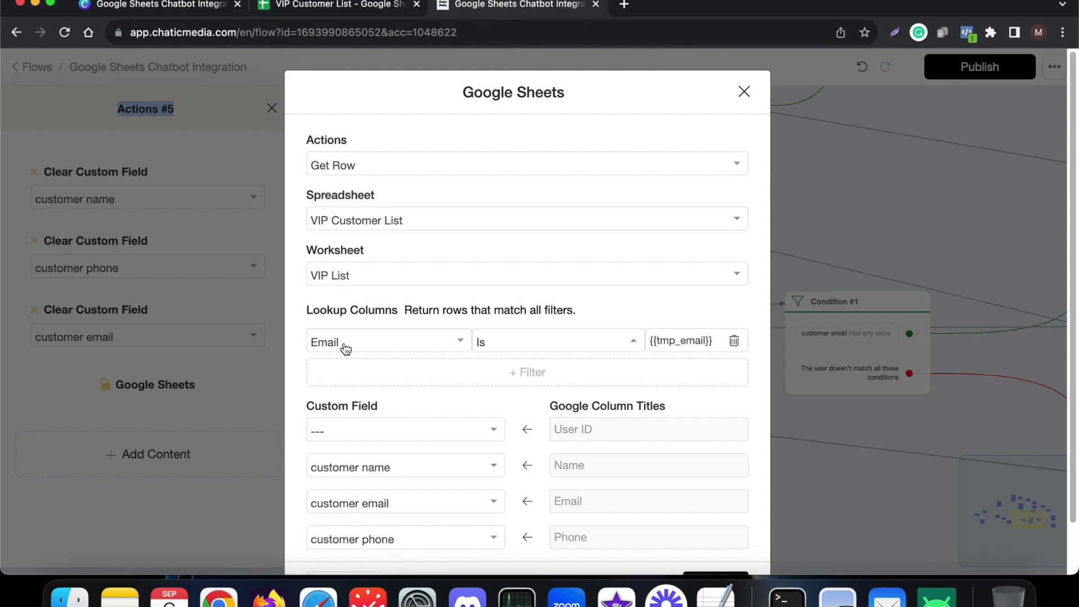
left_click(361, 5)
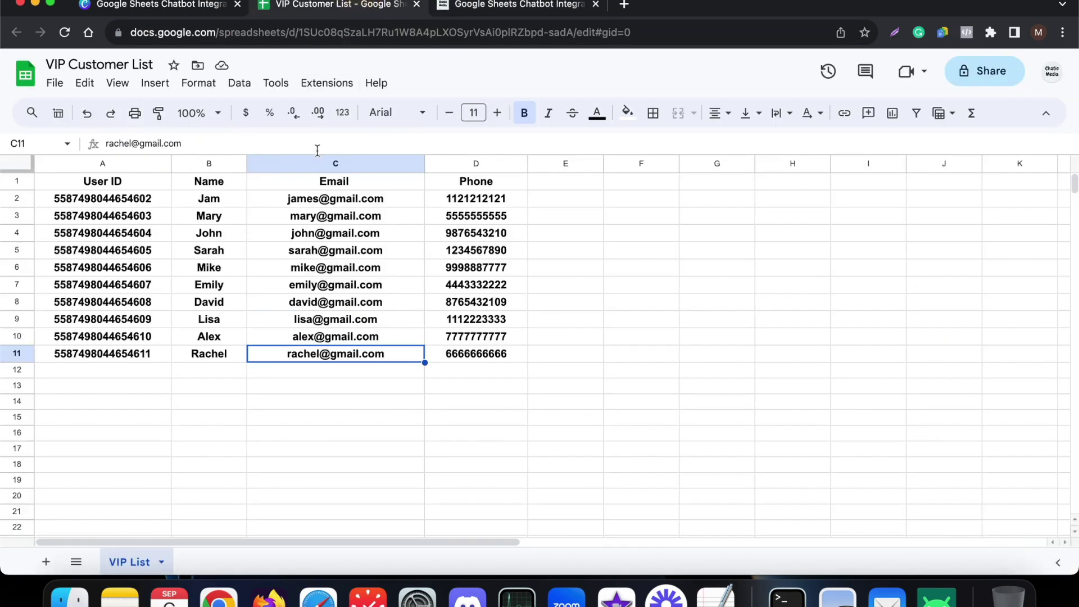
left_click(320, 177)
left_click(456, 5)
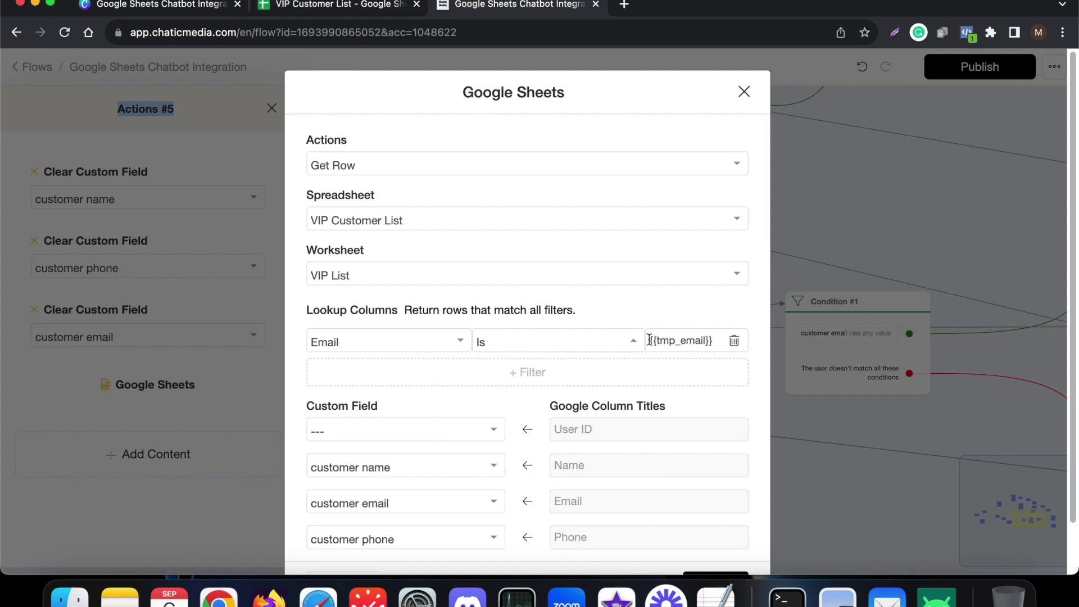
- Save the Actions #5 Get Row lookup mapping name, email and phone, and close its panel
scroll(588, 400, "down", 2)
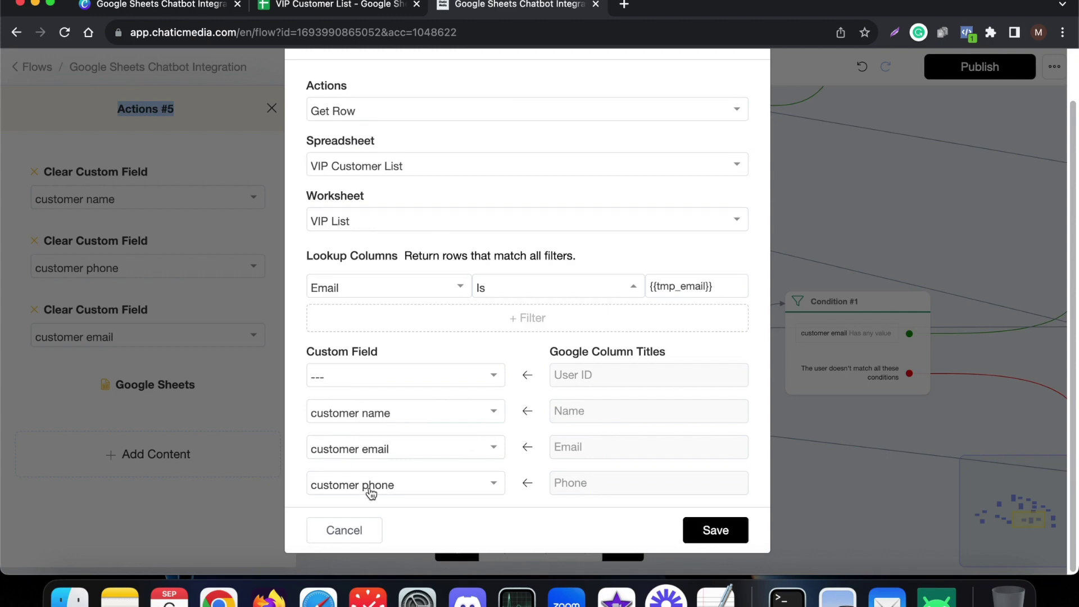
left_click(695, 531)
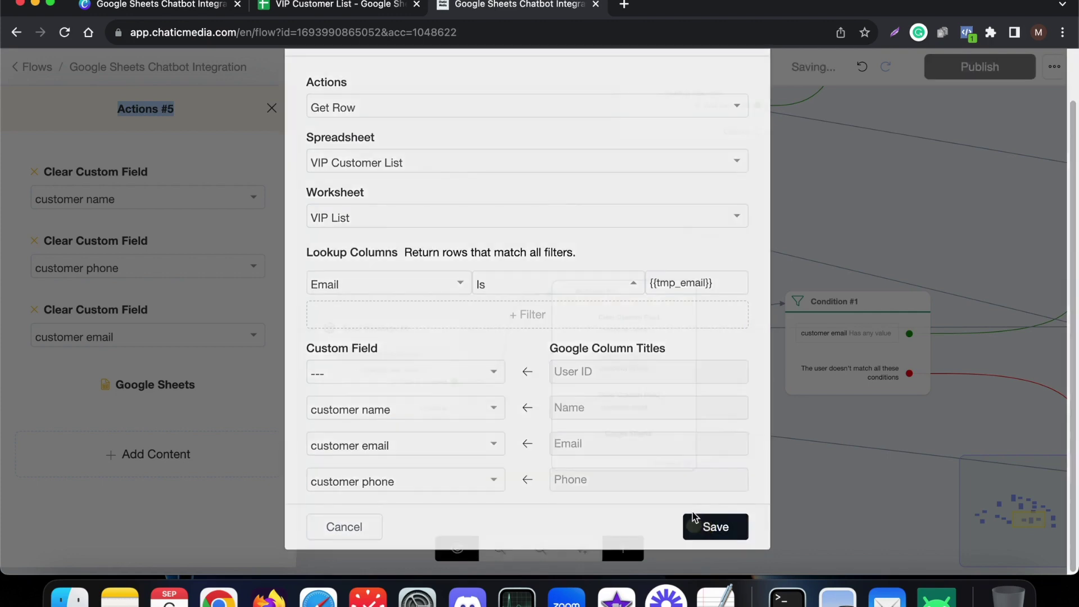
left_click(747, 497)
scroll(578, 464, "down", 3)
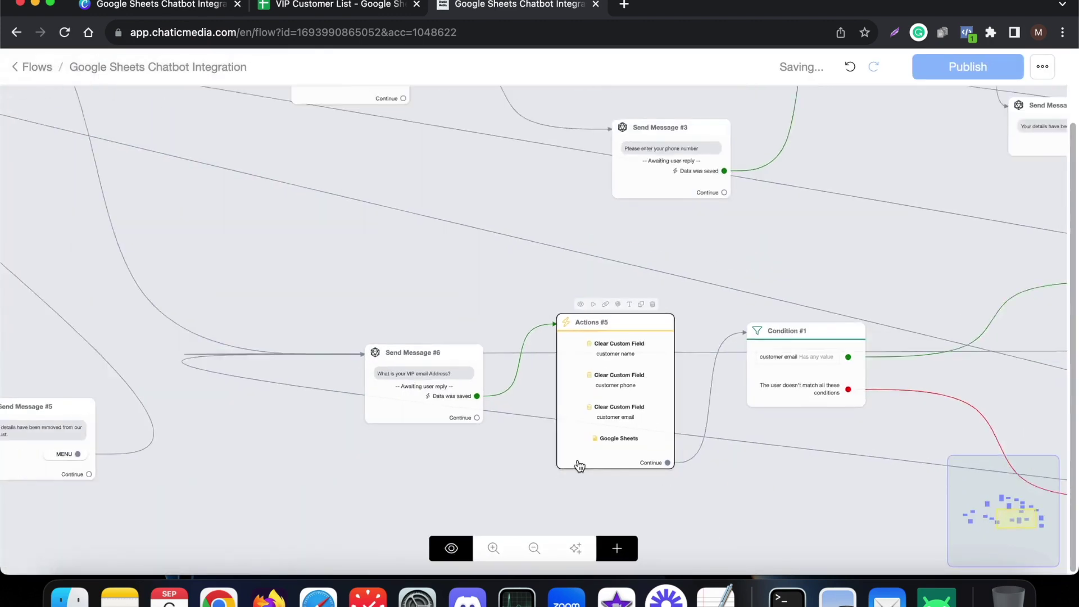
- Zoom around Condition #1 and reopen the Actions #5 step with its Clear Custom Field actions
scroll(831, 378, "up", 6)
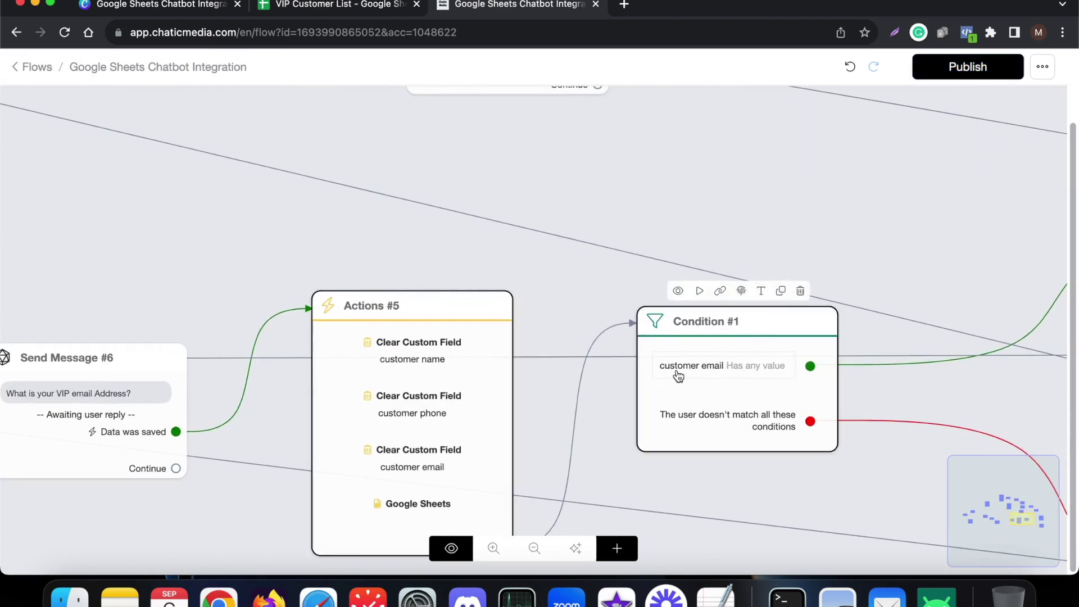
scroll(604, 378, "down", 5)
scroll(618, 380, "up", 6)
scroll(471, 379, "down", 1)
scroll(471, 379, "down", 3)
scroll(282, 398, "down", 2)
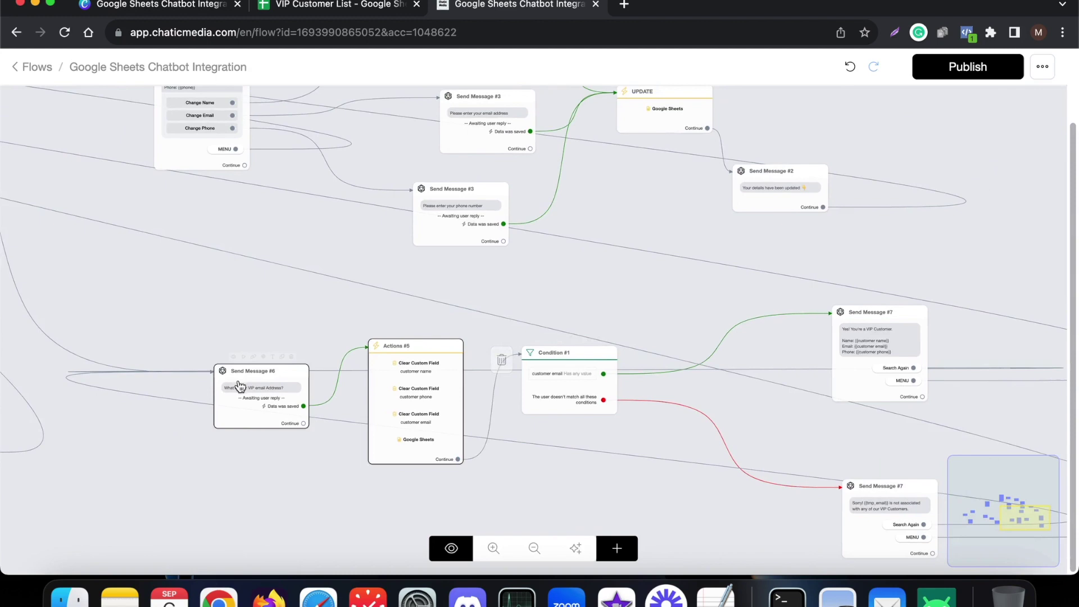
scroll(282, 399, "up", 4)
scroll(253, 390, "down", 3)
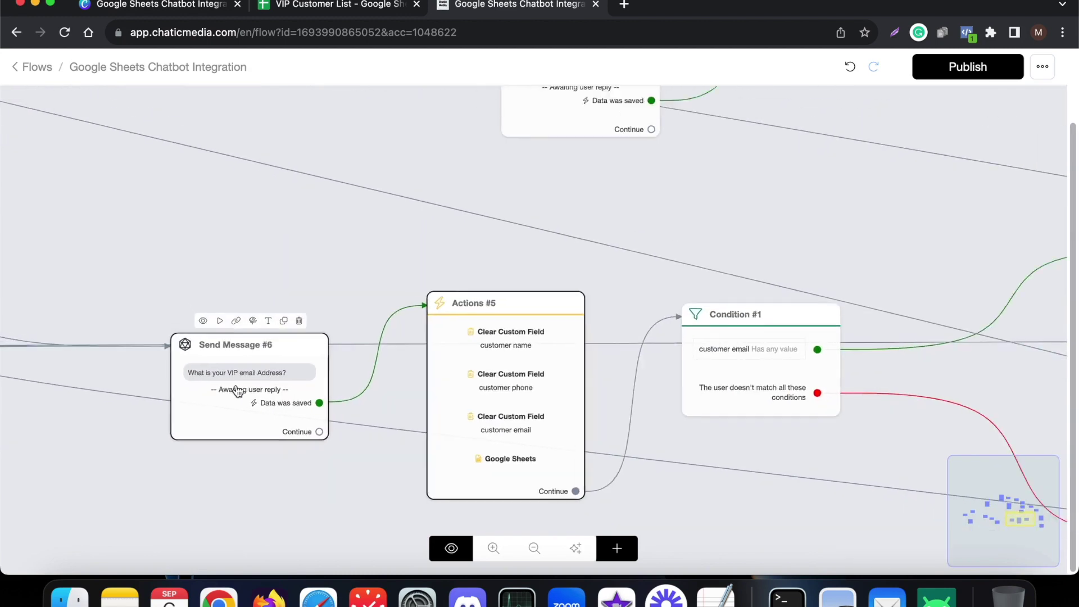
scroll(987, 329, "up", 3)
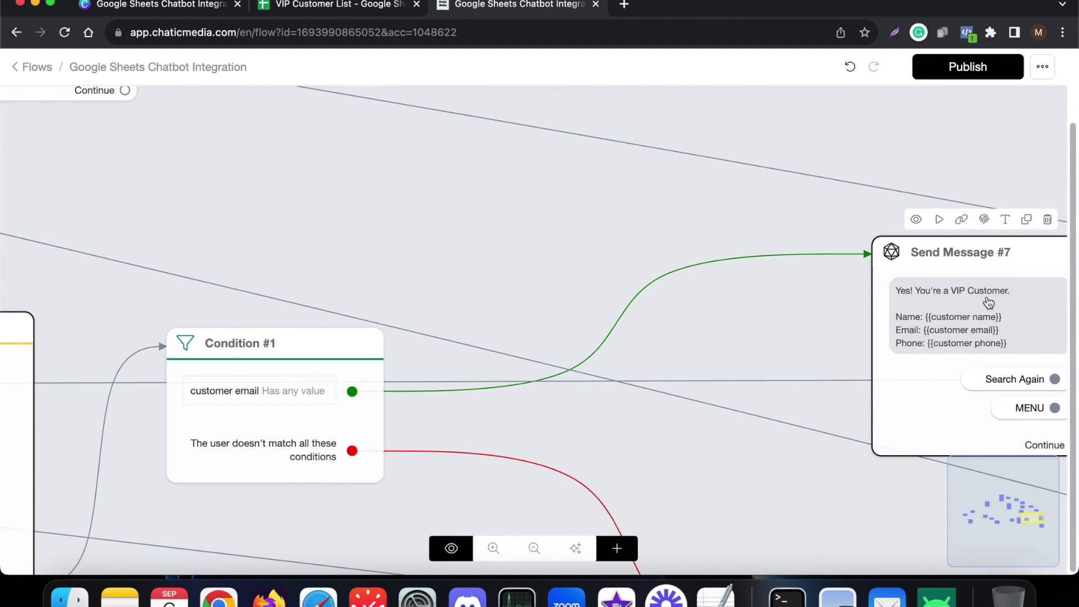
scroll(716, 333, "down", 3)
scroll(946, 342, "up", 3)
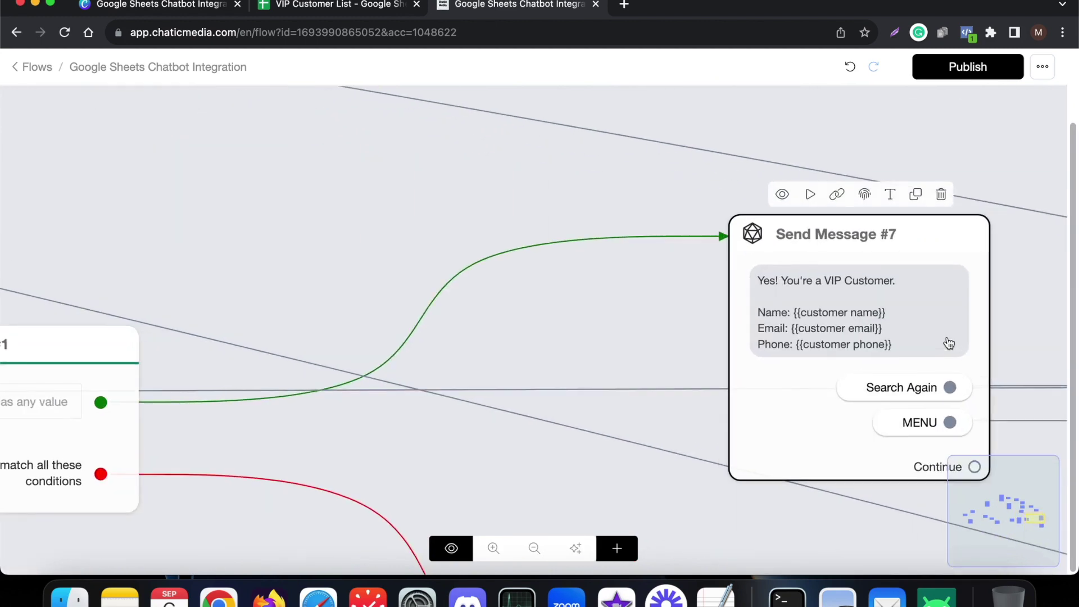
scroll(893, 326, "down", 3)
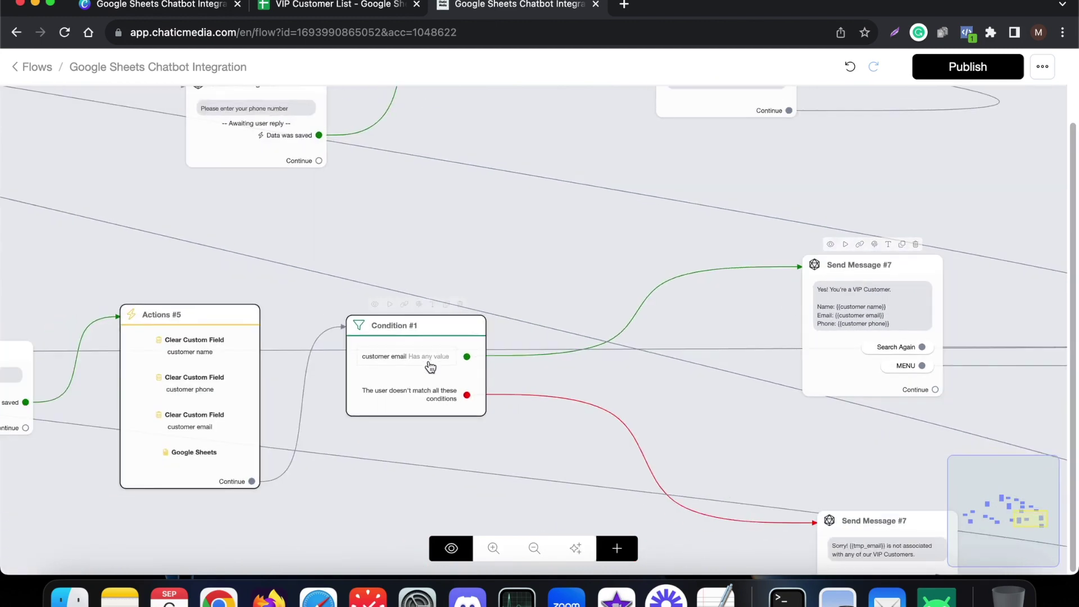
scroll(426, 386, "up", 3)
scroll(528, 352, "down", 3)
scroll(419, 348, "up", 2)
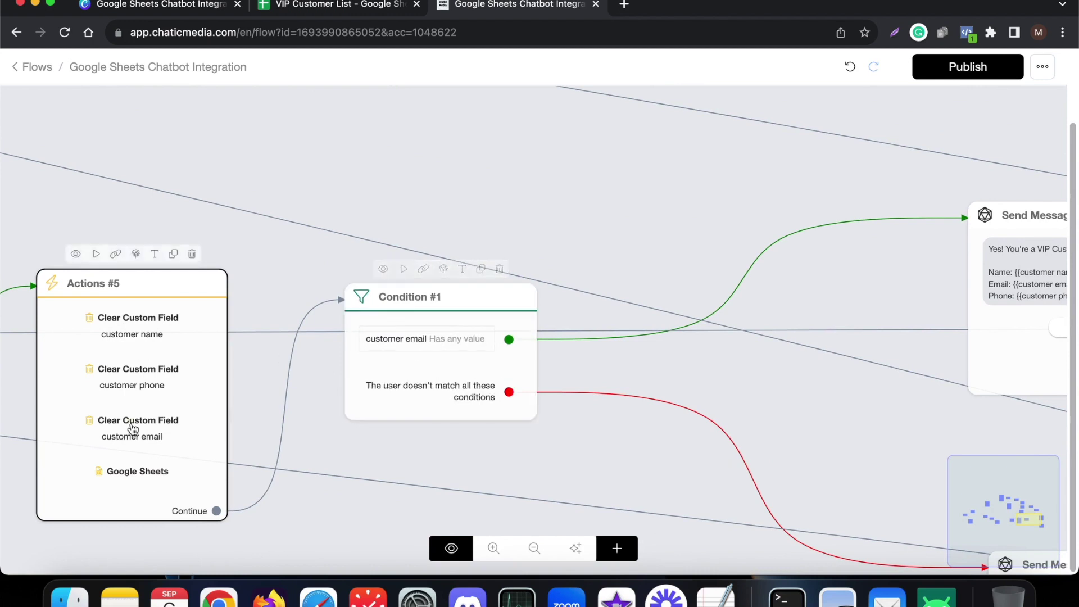
left_click(140, 468)
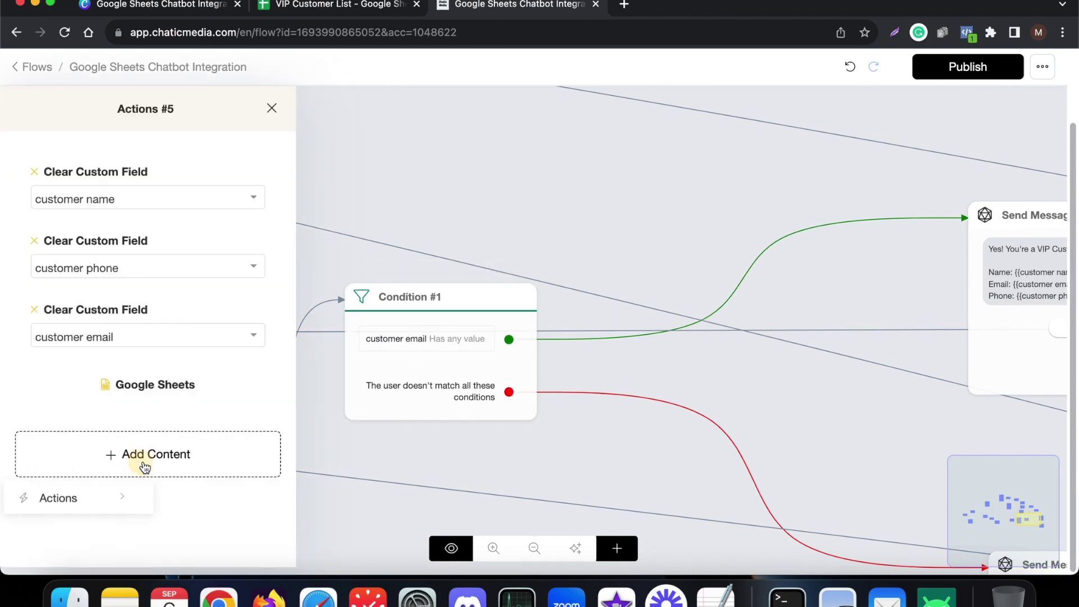
left_click(156, 387)
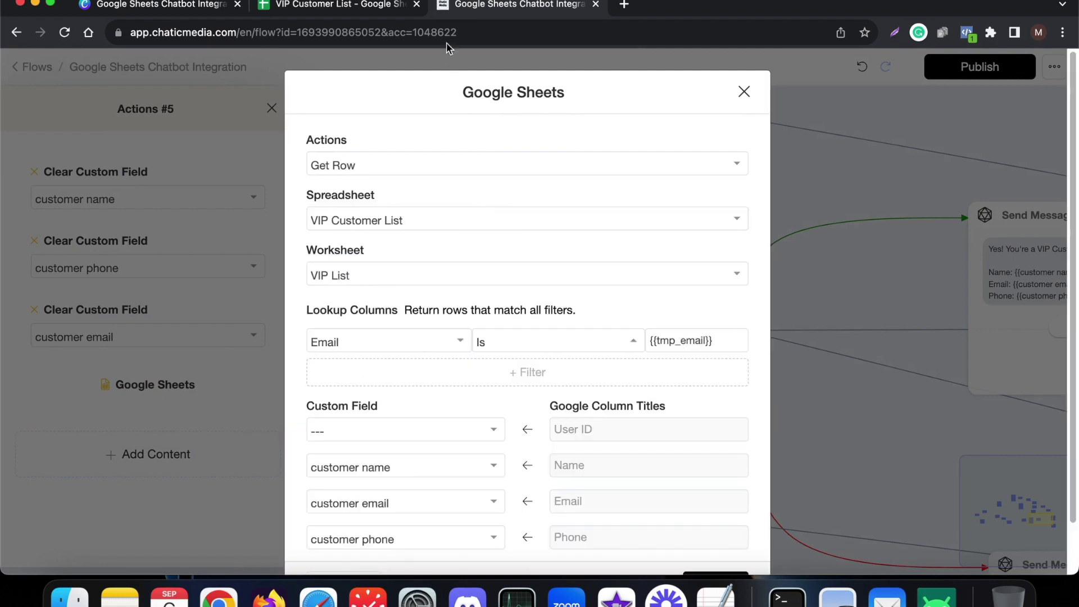
left_click(353, 7)
left_click_drag(264, 434, 337, 182)
left_click(470, 6)
scroll(421, 484, "down", 2)
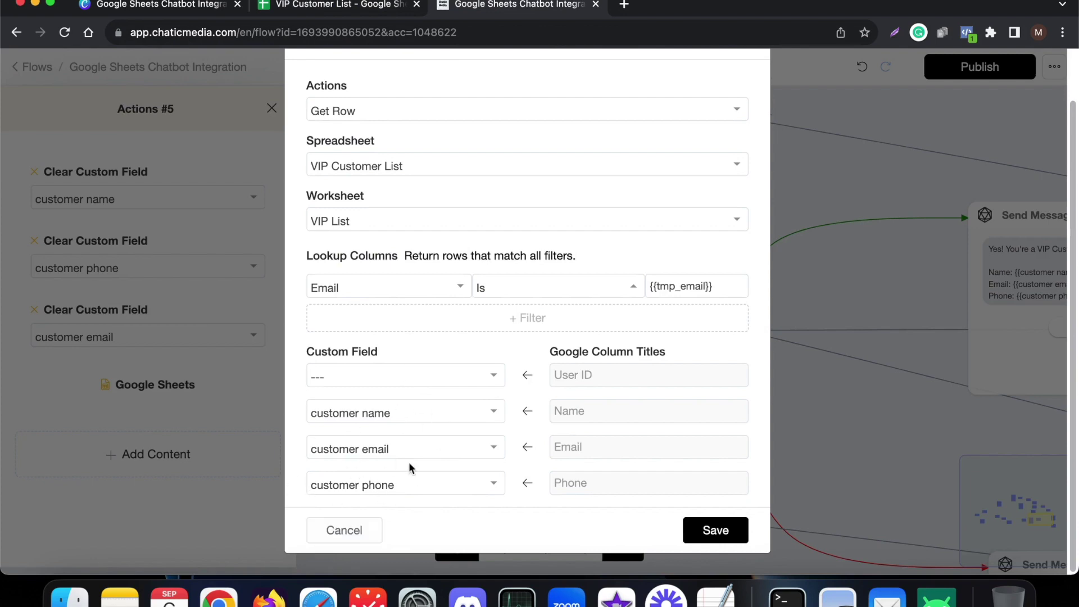
left_click(359, 536)
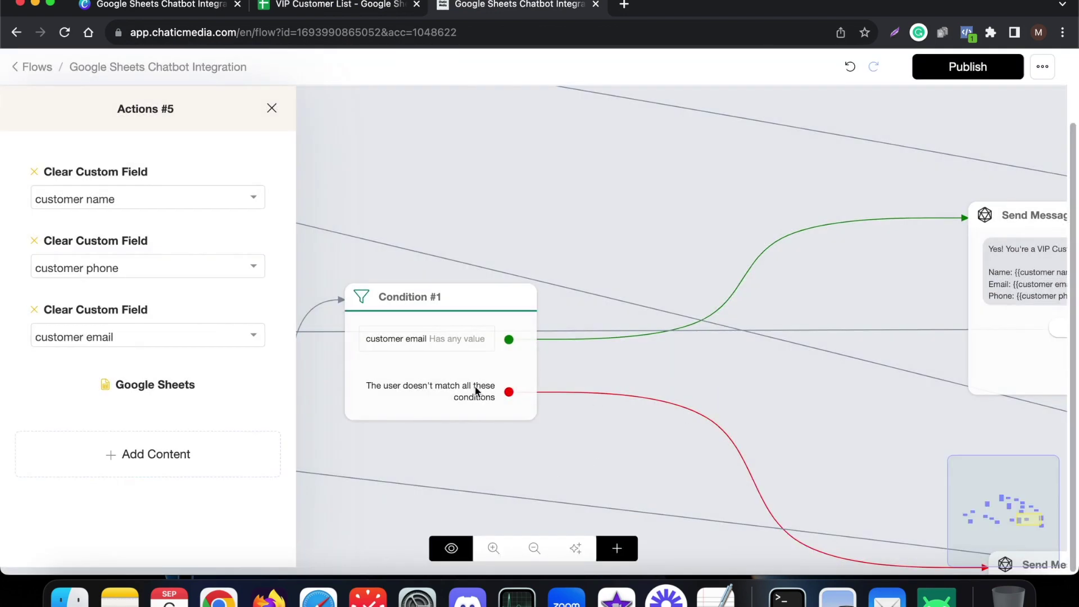
- Close the Actions #5 panel and zoom around Condition #1 and Send Message #7
left_click(745, 371)
scroll(371, 343, "down", 5)
scroll(547, 433, "up", 5)
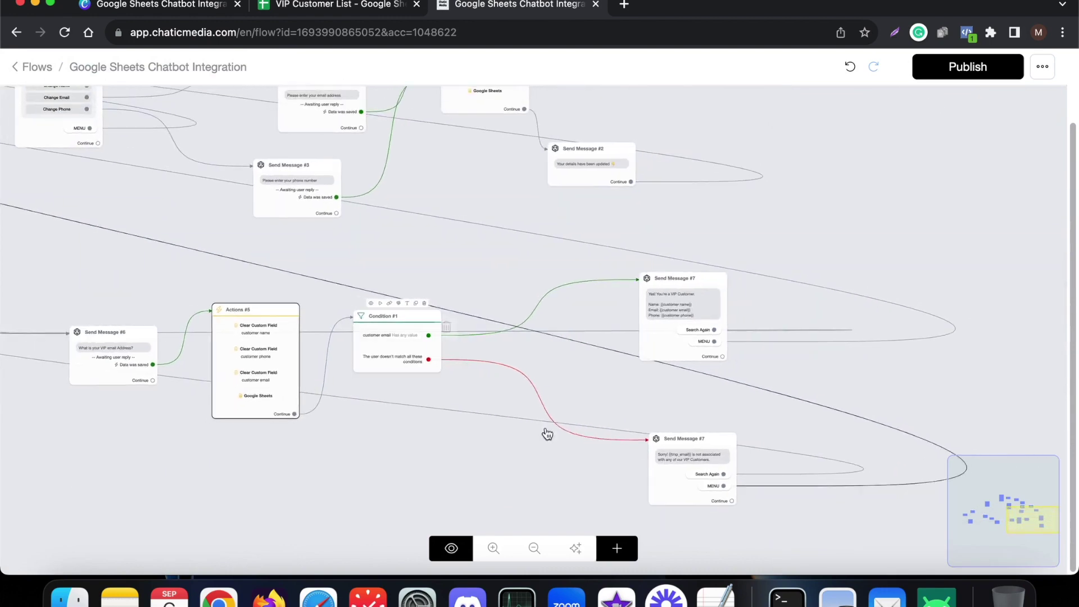
scroll(669, 443, "up", 3)
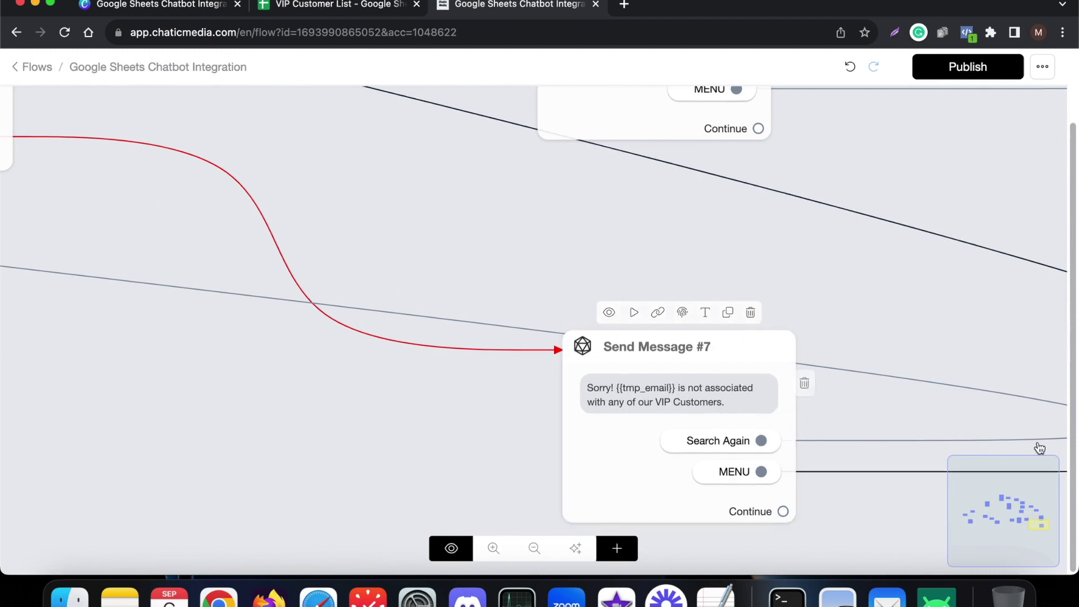
scroll(1011, 438, "down", 3)
scroll(861, 455, "up", 2)
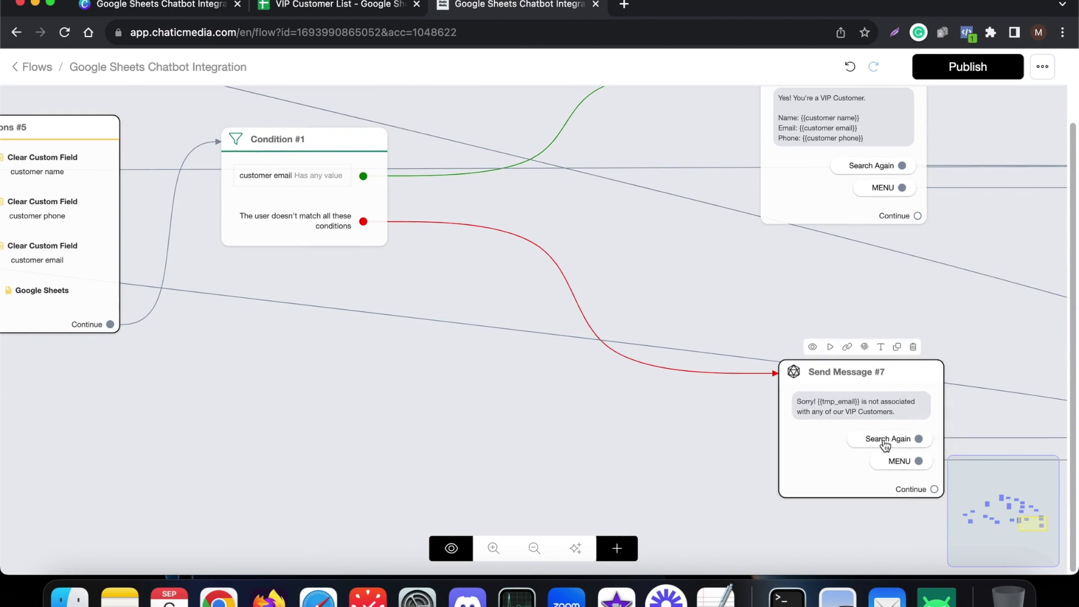
scroll(884, 447, "down", 2)
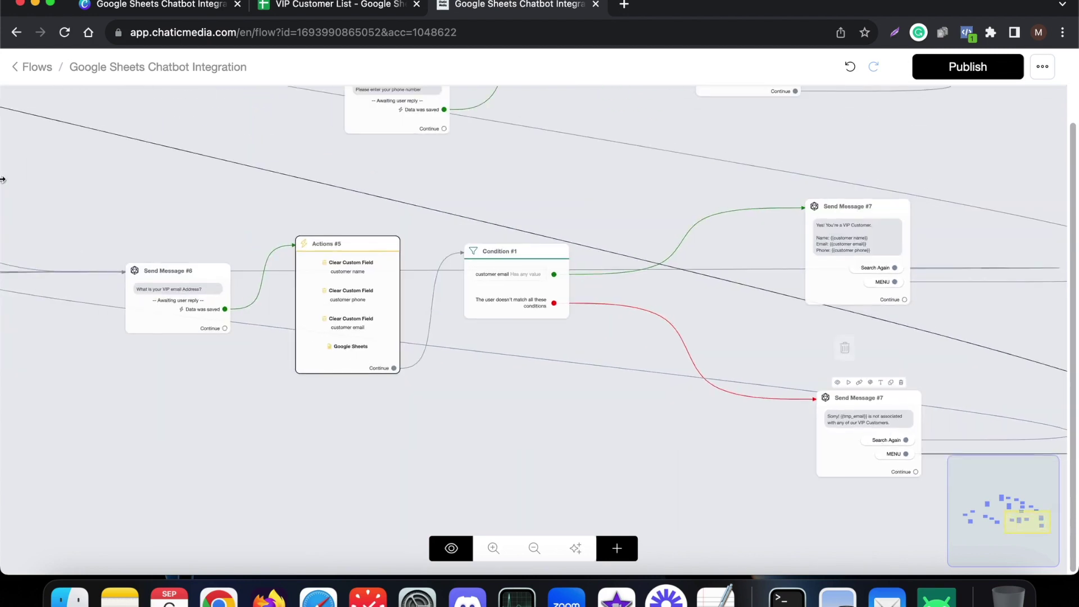
scroll(173, 309, "up", 2)
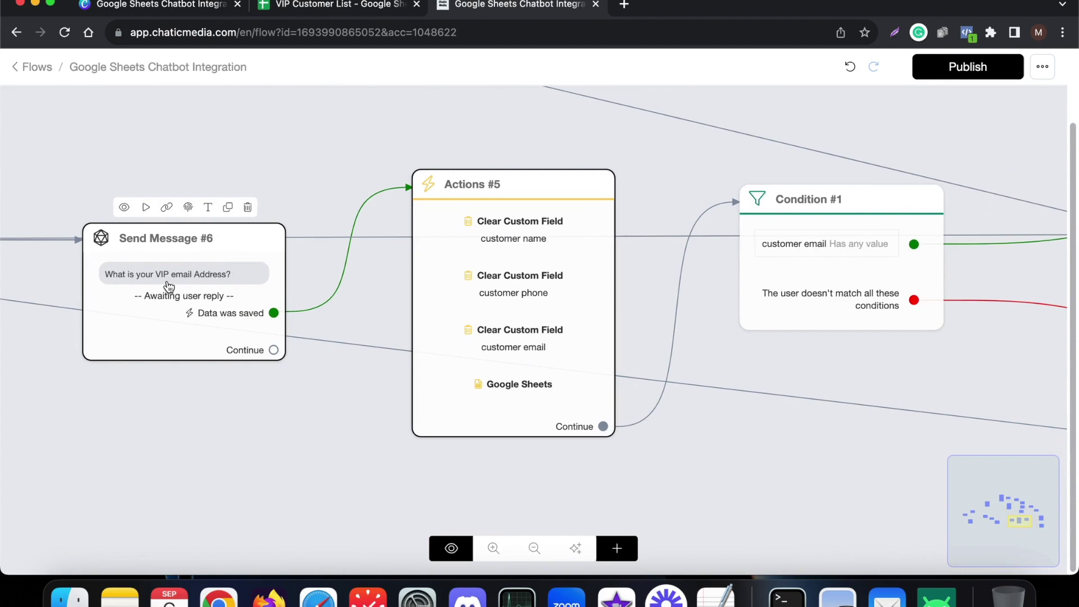
scroll(169, 286, "down", 2)
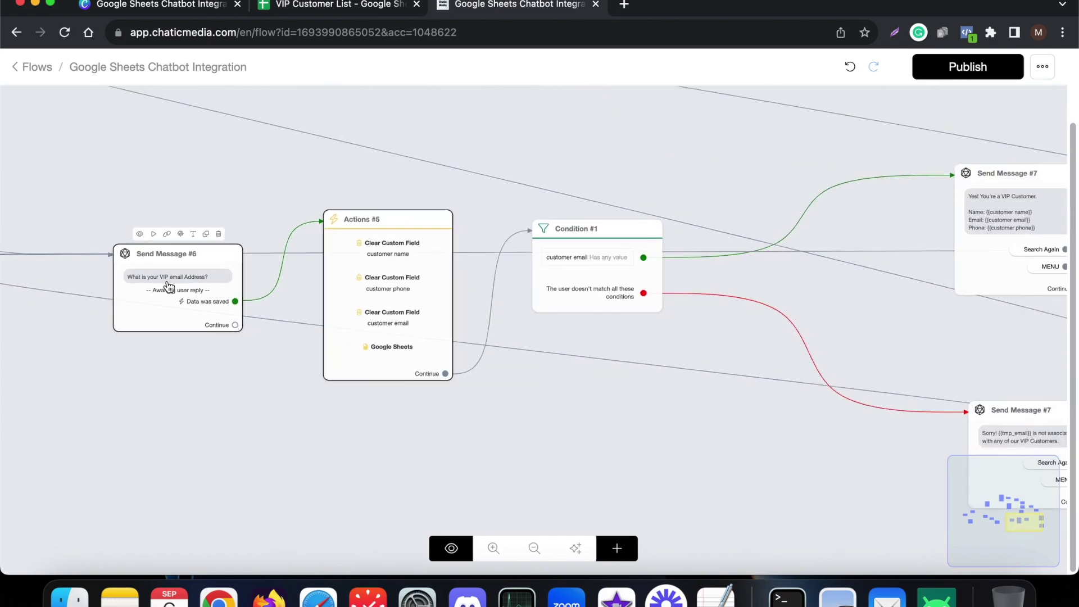
scroll(168, 285, "down", 2)
scroll(697, 408, "up", 4)
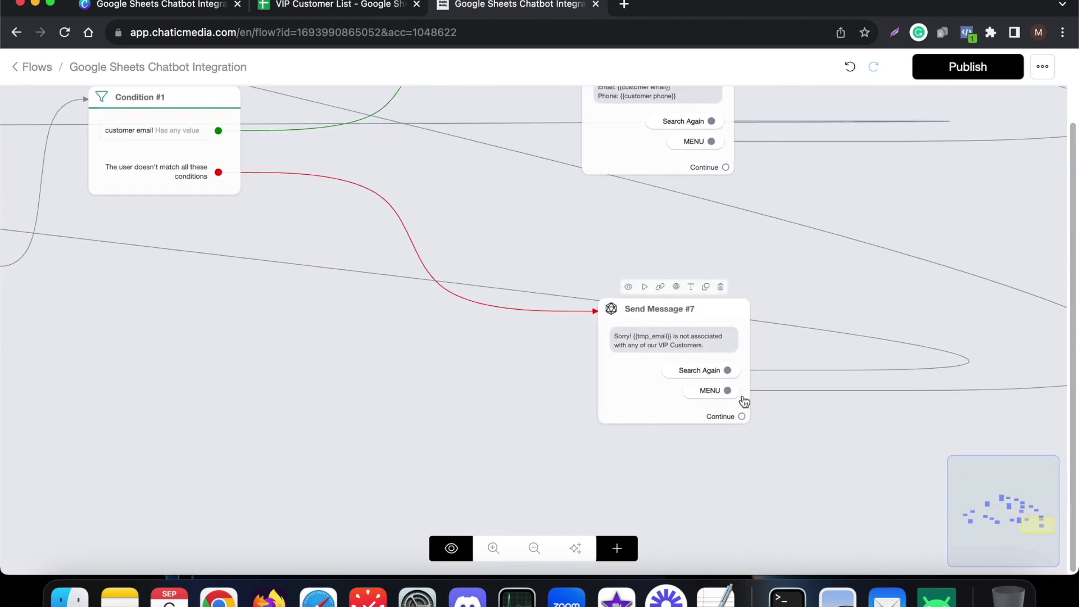
scroll(899, 419, "down", 4)
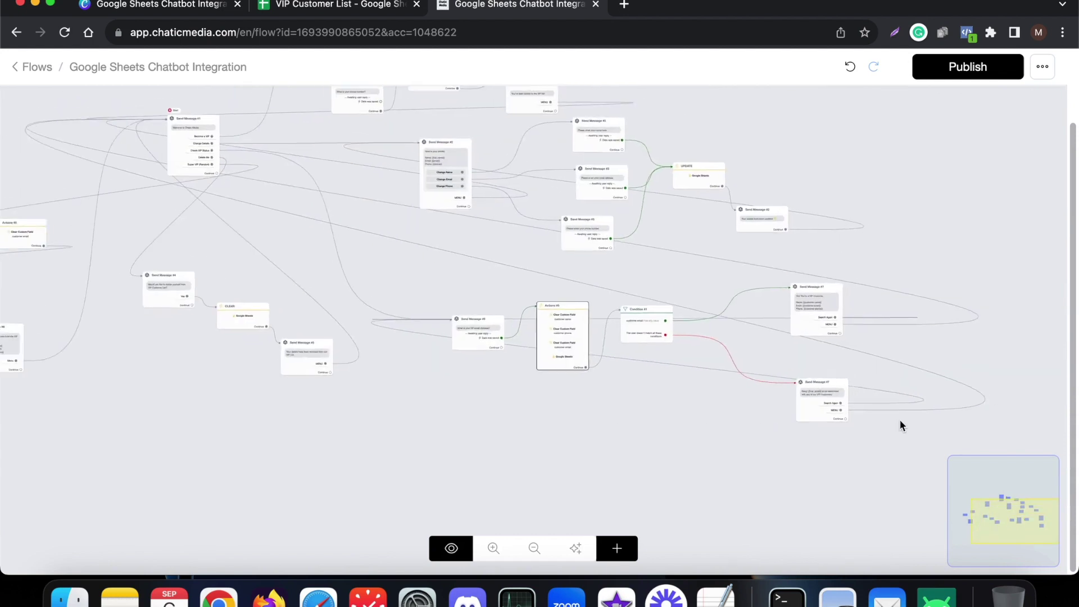
scroll(157, 149, "up", 4)
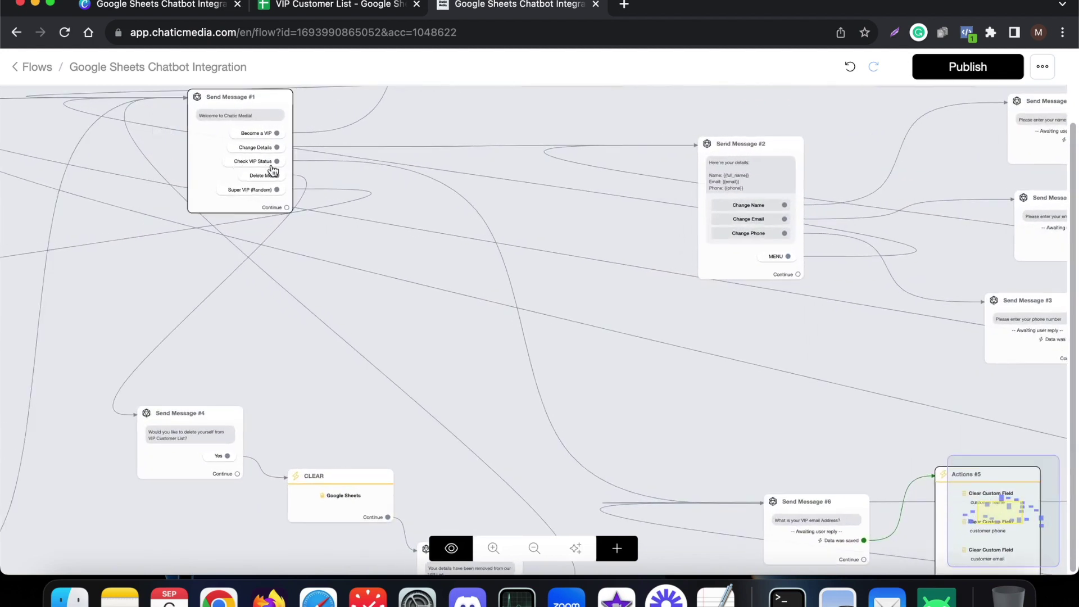
- Check the last customer's row 11 in the VIP Customer List sheet
scroll(208, 180, "up", 3)
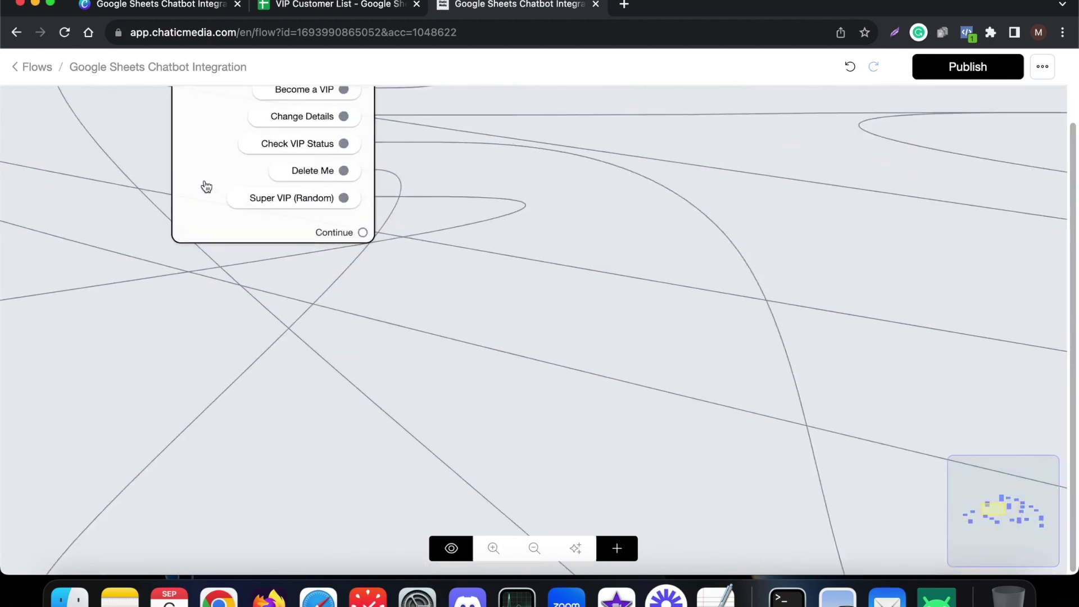
scroll(506, 172, "down", 4)
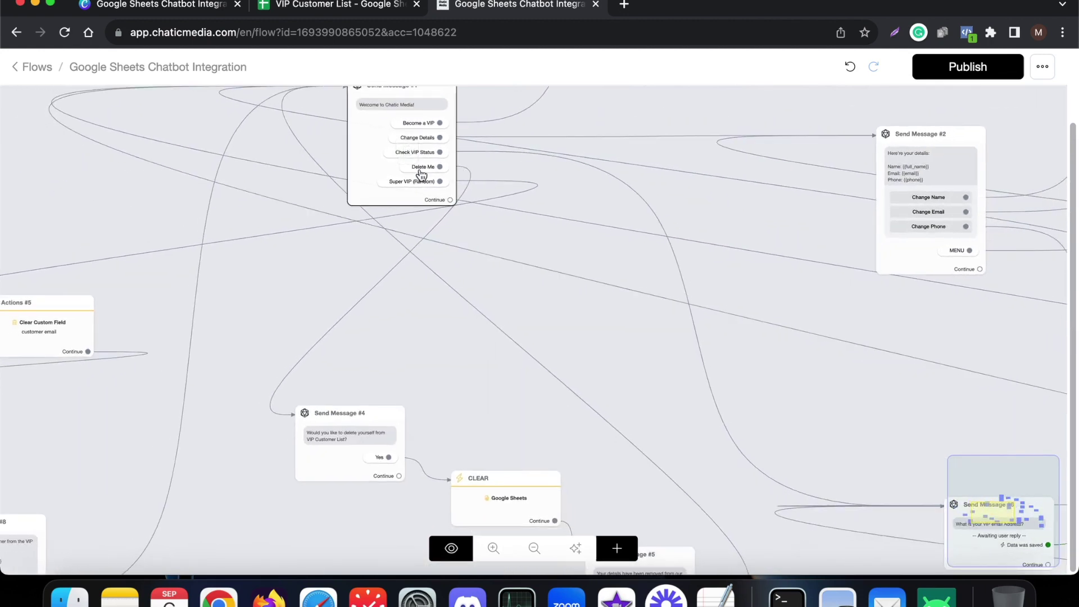
left_click(365, 15)
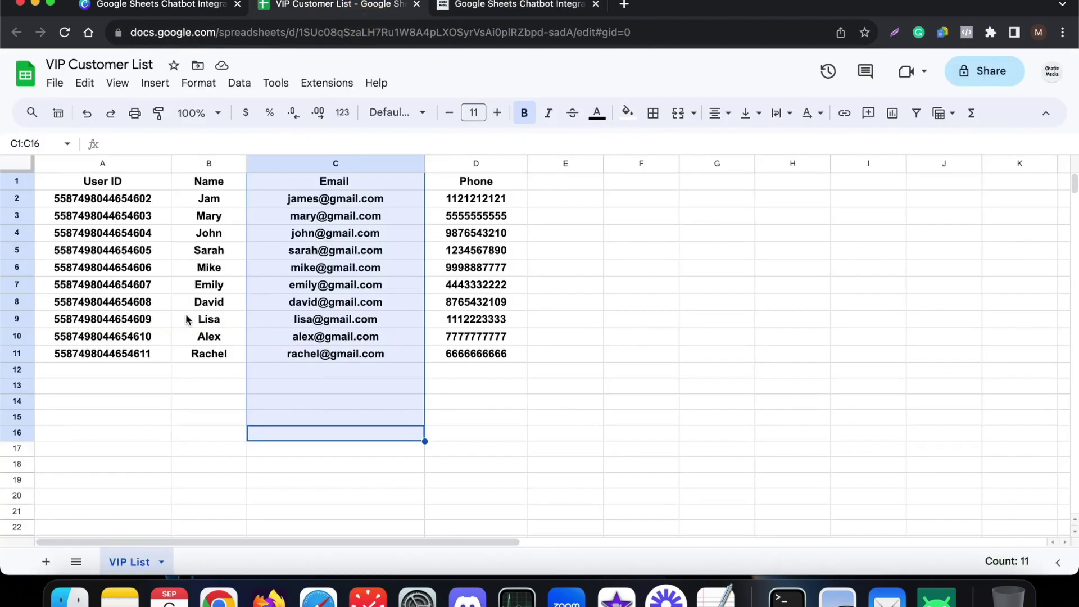
left_click(120, 354)
left_click(6, 353)
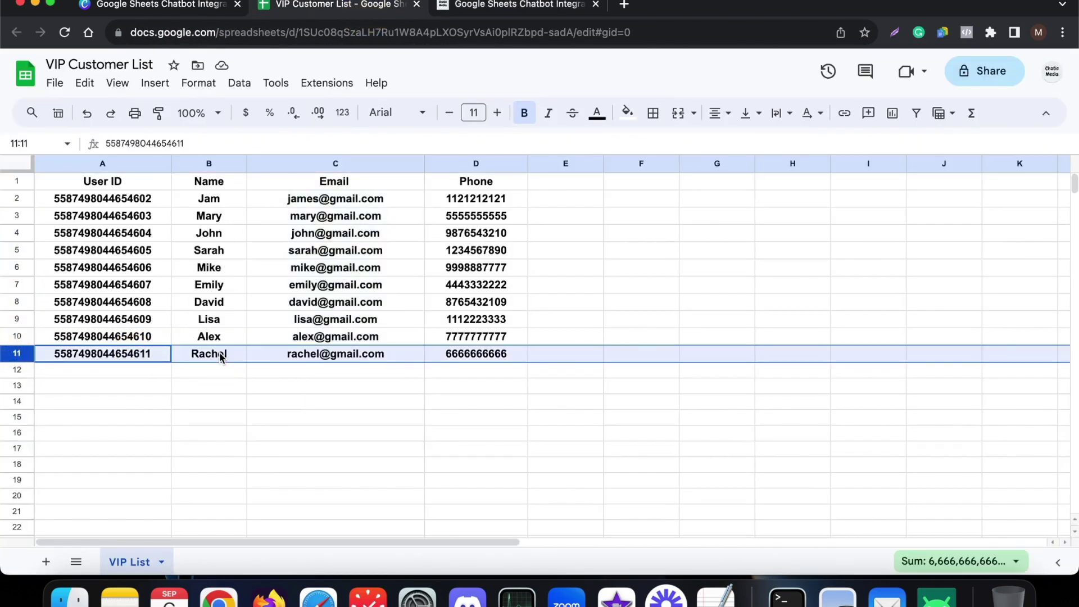
left_click(502, 11)
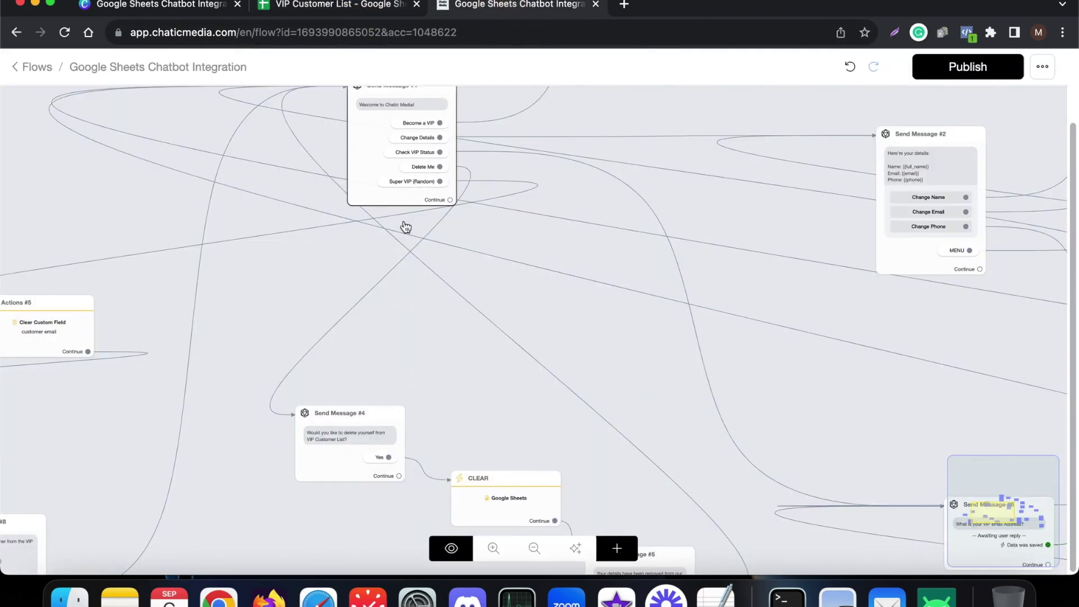
- Select the Send Message #4 delete confirmation, then open the CLEAR step's settings
scroll(264, 334, "down", 5)
scroll(304, 386, "up", 5)
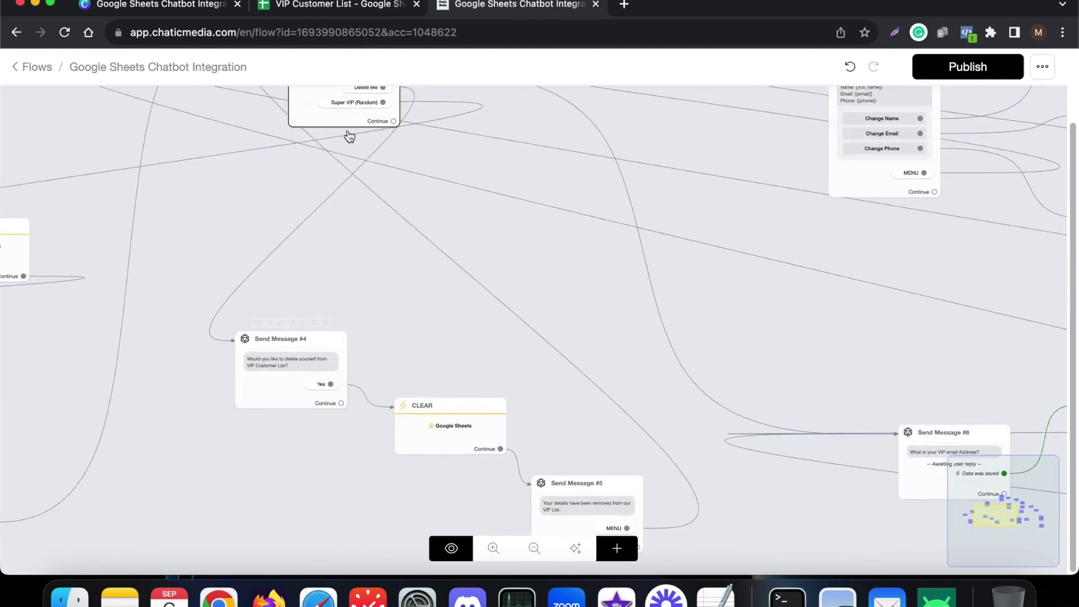
scroll(349, 168, "up", 1)
scroll(354, 112, "down", 1)
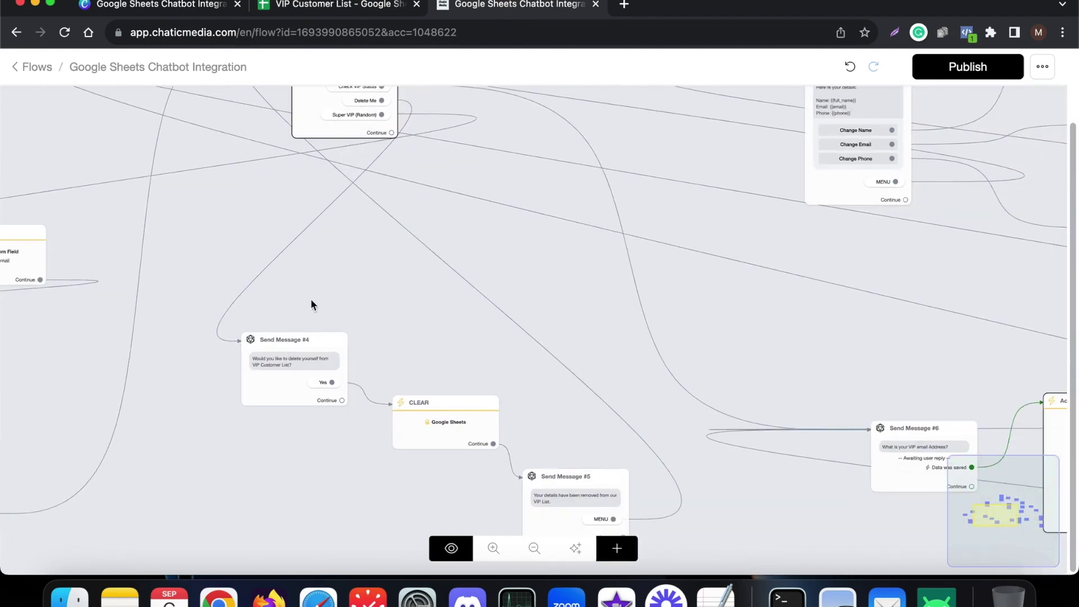
scroll(301, 412, "up", 3)
left_click(238, 349)
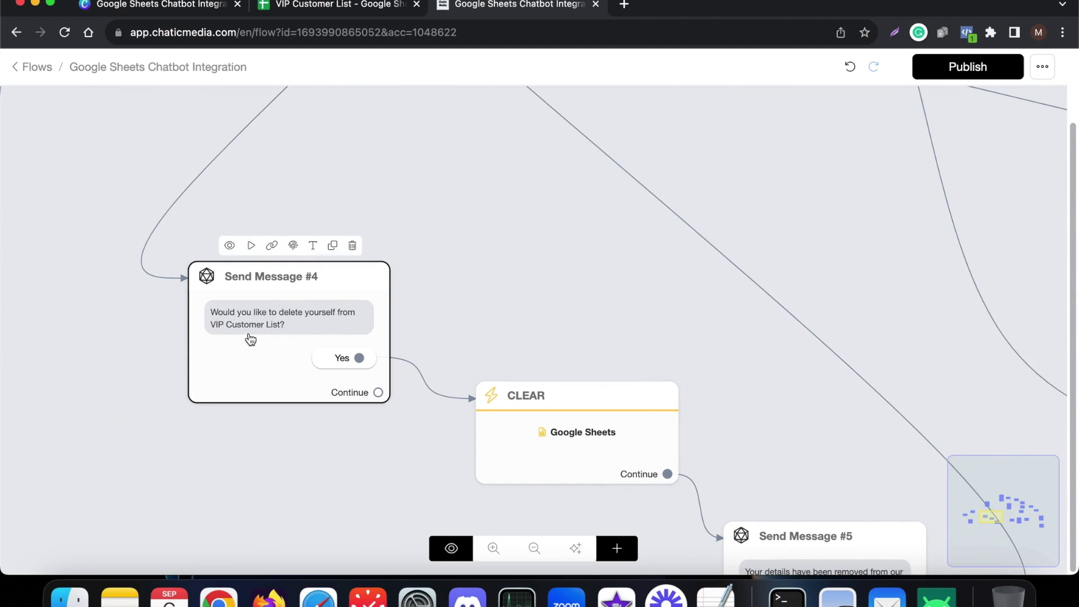
scroll(520, 306, "down", 3)
left_click(585, 387)
scroll(585, 389, "up", 3)
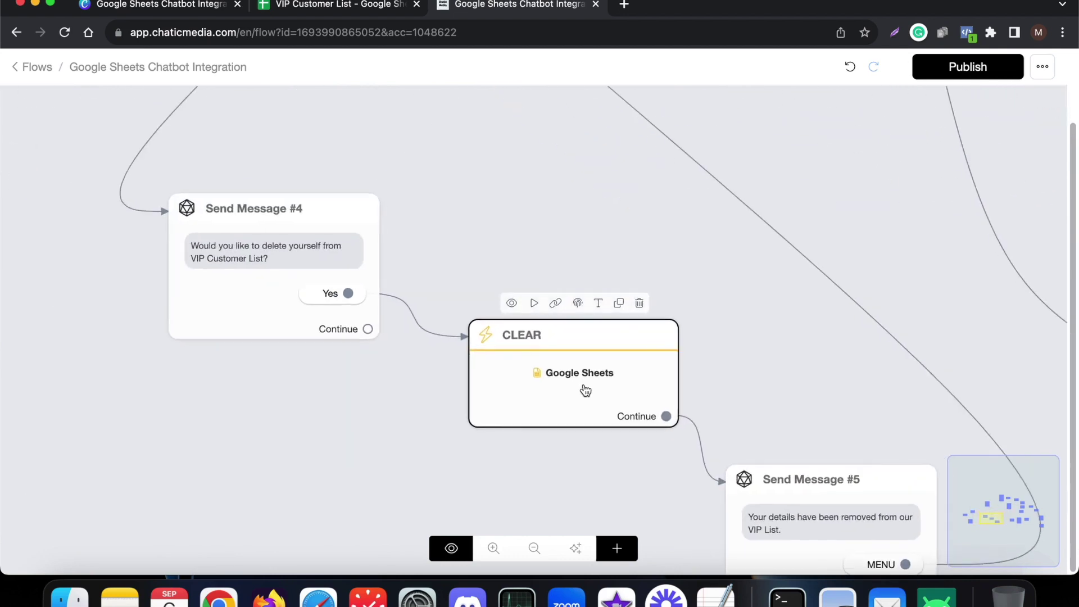
left_click(594, 372)
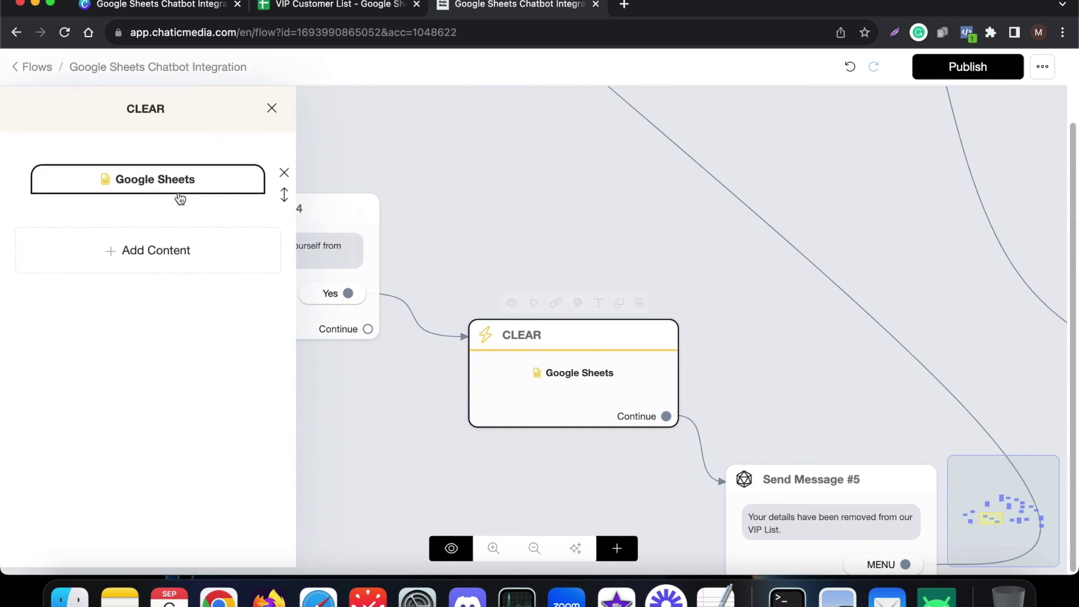
- Compare the CLEAR step's Clear Row action (User ID is {{user_id}}) with the sheet, then cancel it
left_click(179, 193)
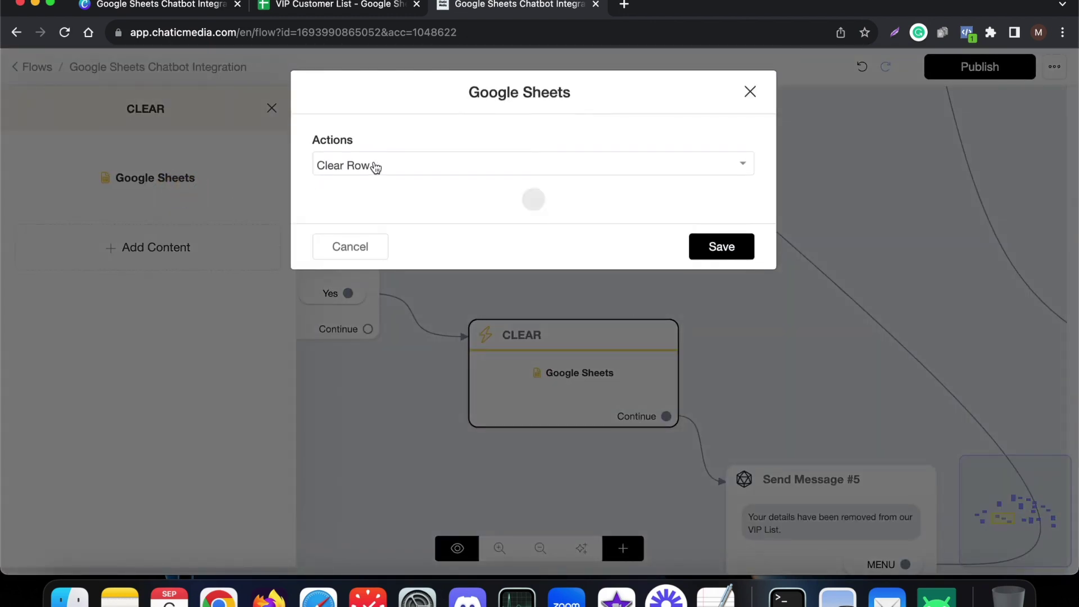
left_click(337, 4)
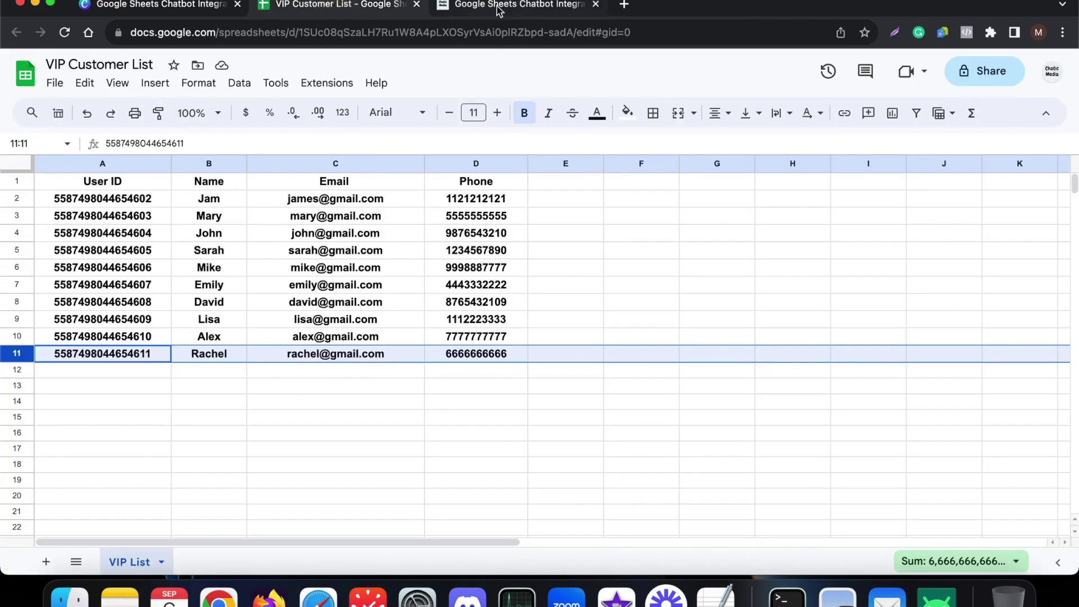
left_click(498, 6)
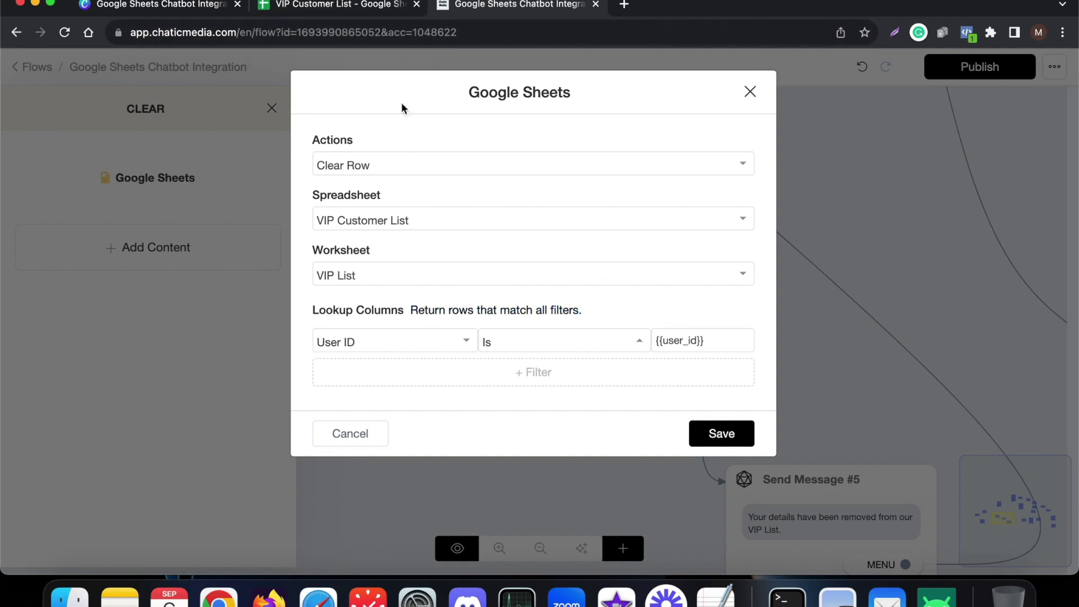
left_click(372, 3)
left_click(128, 345)
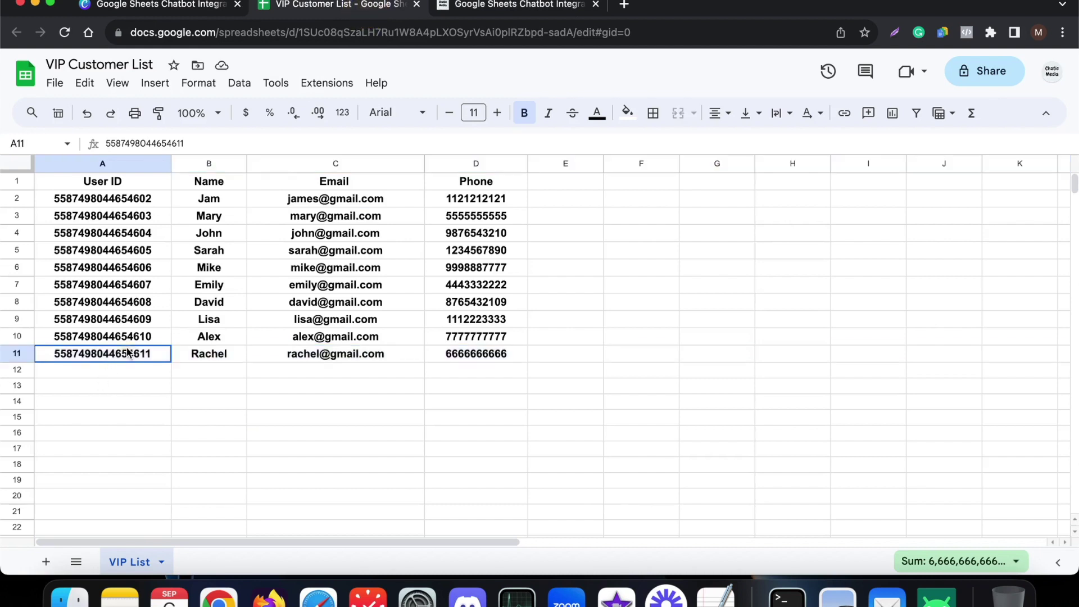
left_click(501, 5)
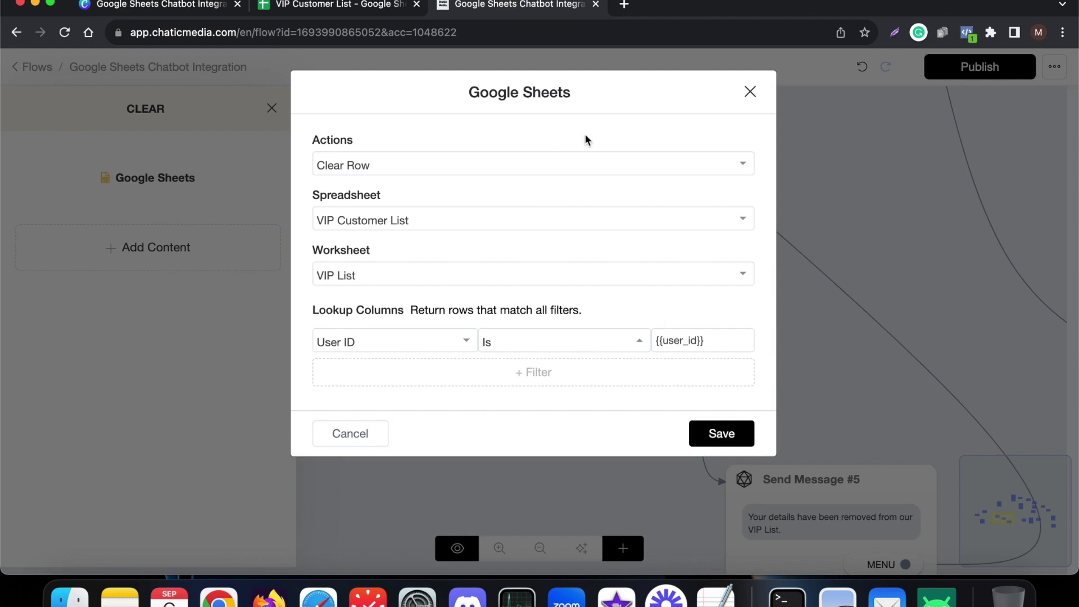
left_click(348, 7)
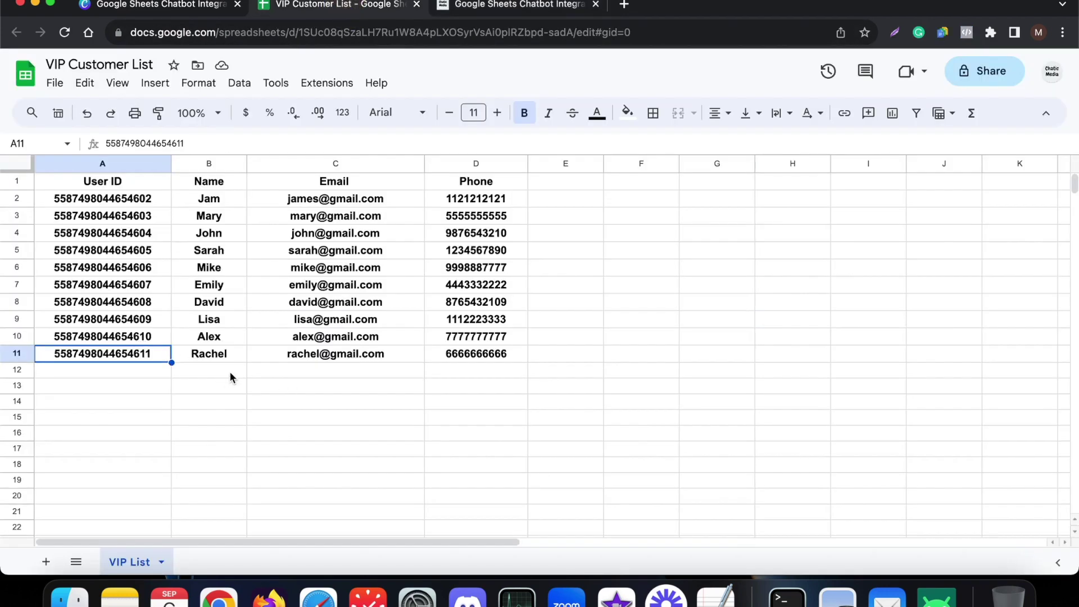
left_click(498, 7)
left_click(374, 433)
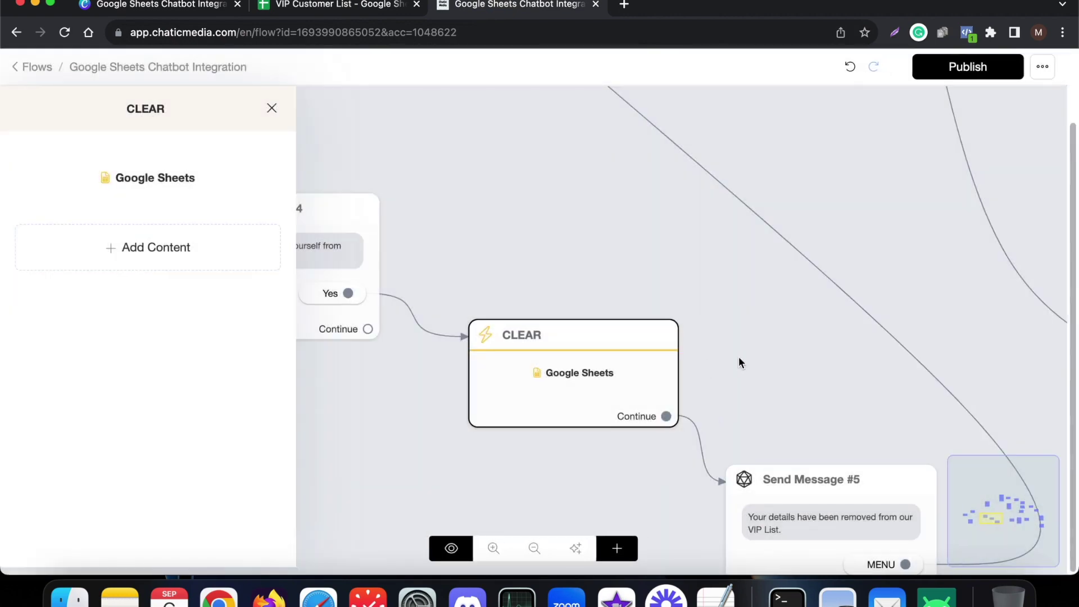
- Close the CLEAR side panel and check the last customer's row 11 in the sheet
left_click(744, 358)
scroll(725, 360, "down", 5)
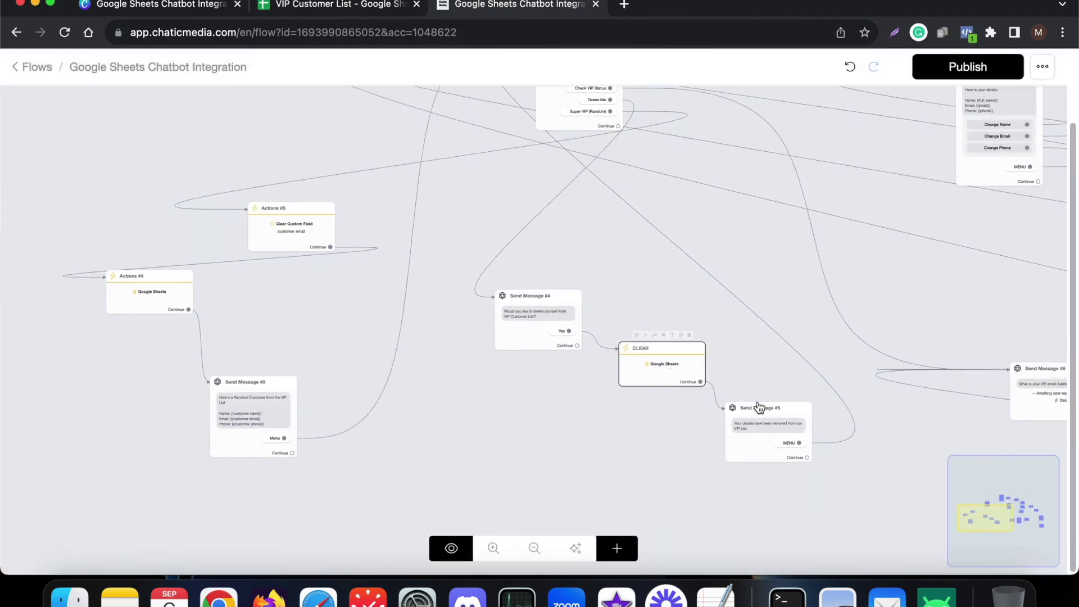
scroll(756, 400, "up", 3)
left_click(331, 5)
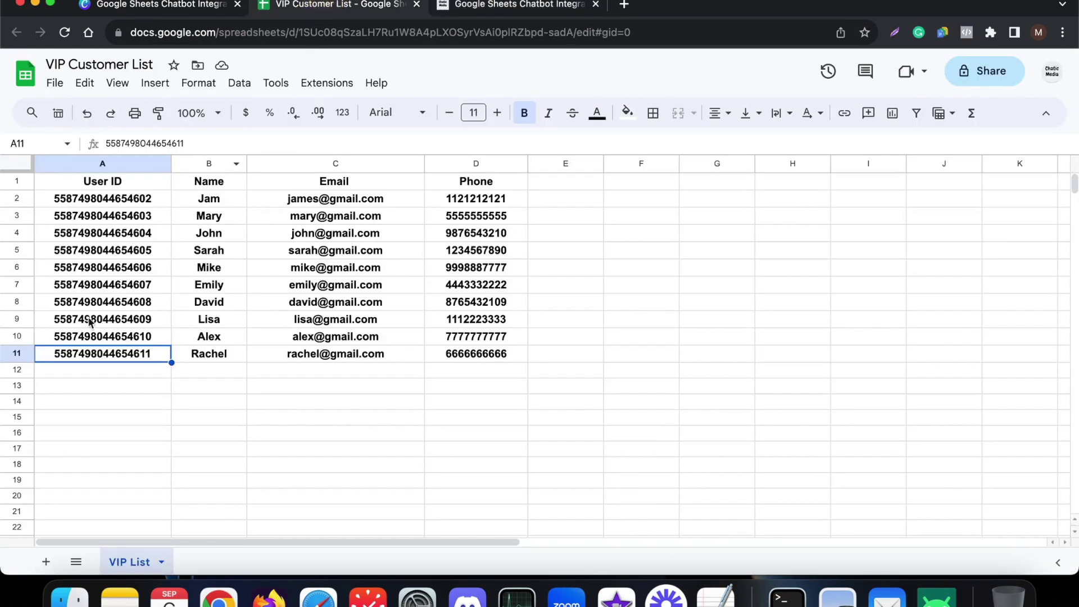
left_click(20, 355)
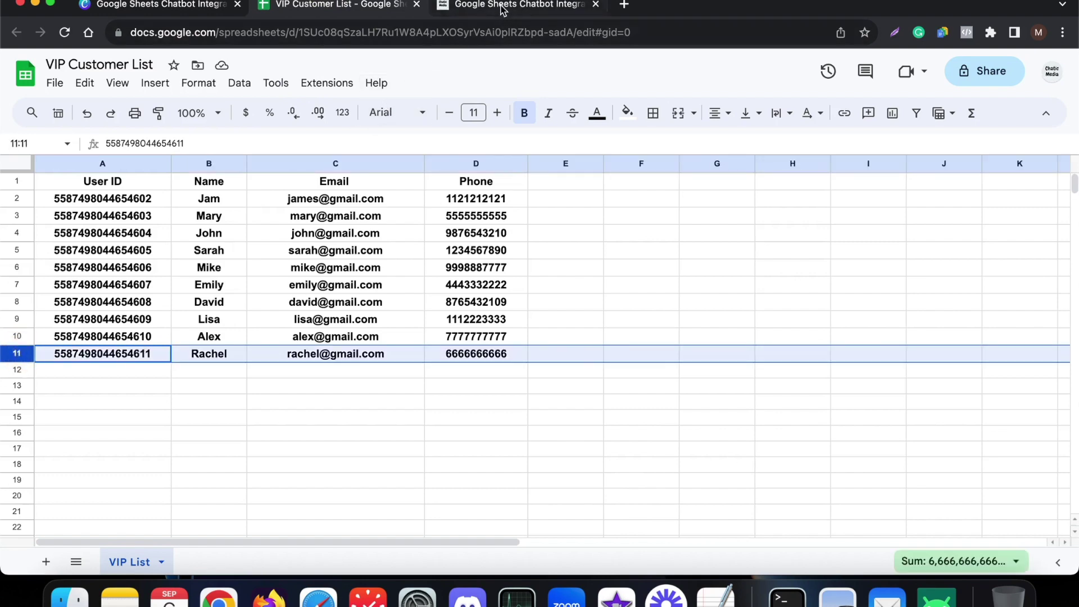
left_click(502, 8)
- Select the sheet's Email column from C16 up to C1, then zoom onto Actions #4 and #5
scroll(742, 453, "up", 3)
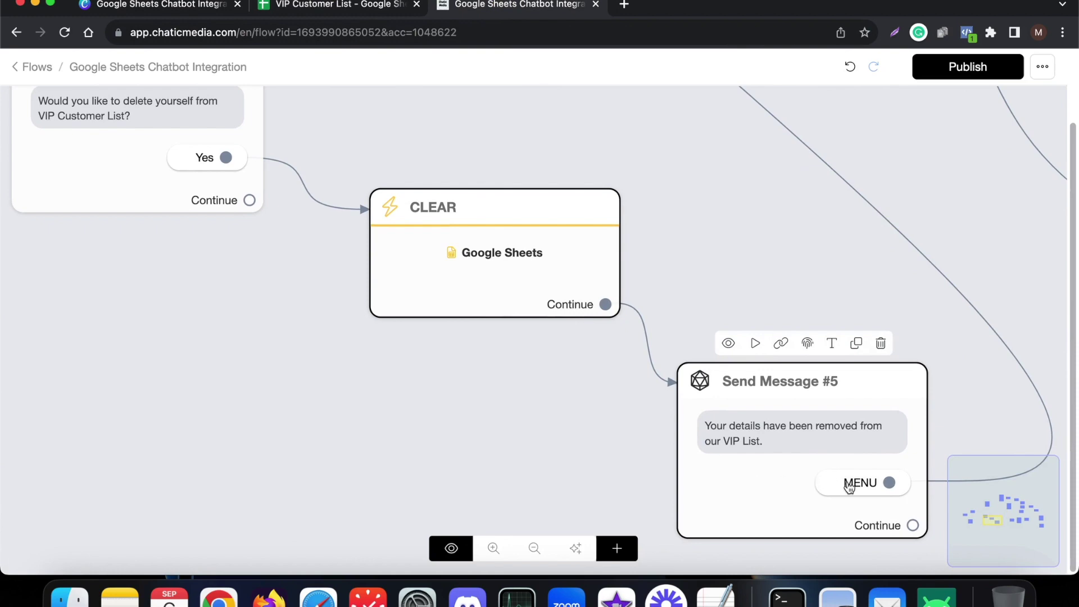
scroll(847, 482, "down", 5)
scroll(727, 373, "down", 3)
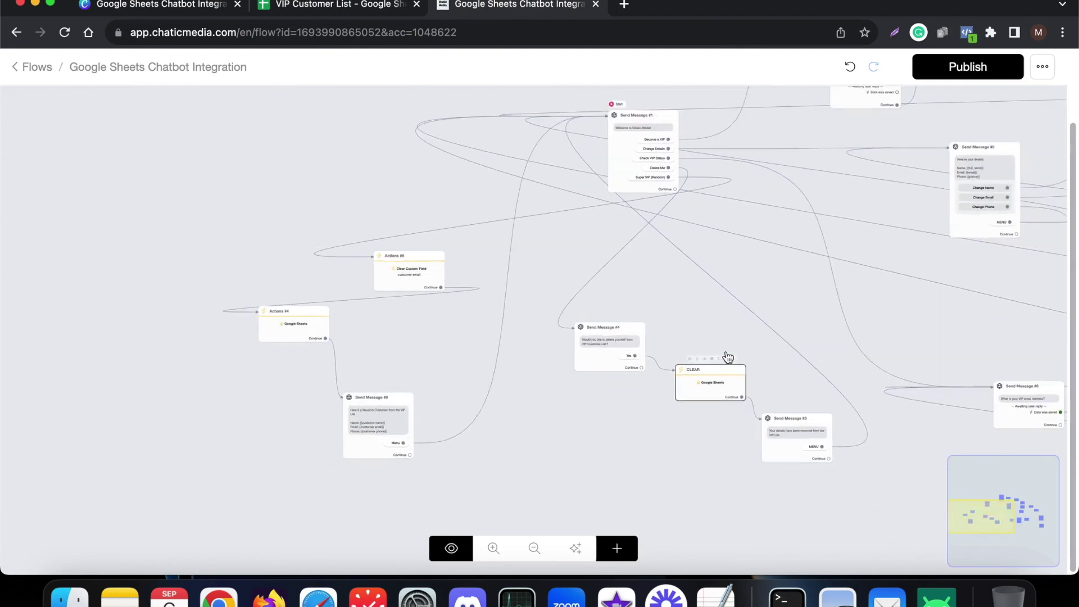
scroll(368, 266, "up", 5)
scroll(571, 212, "down", 5)
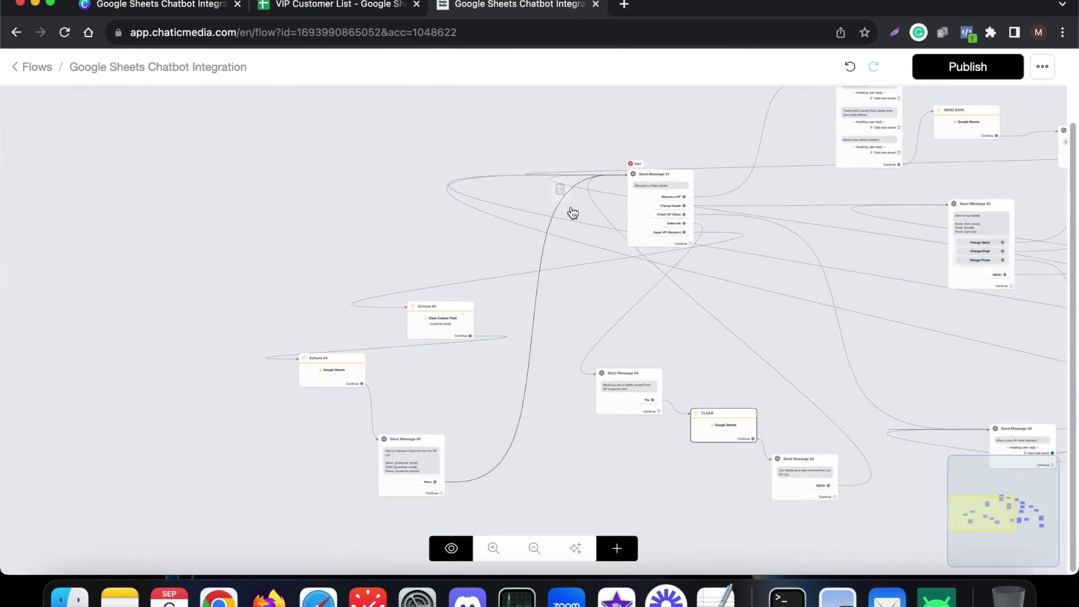
scroll(713, 301, "up", 5)
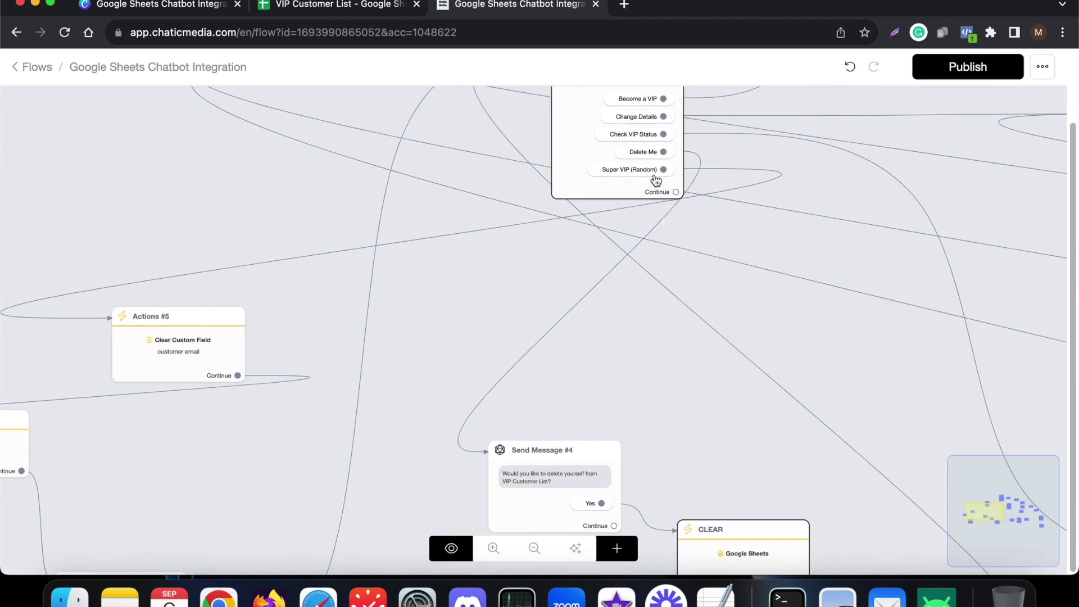
left_click(387, 5)
left_click(336, 432)
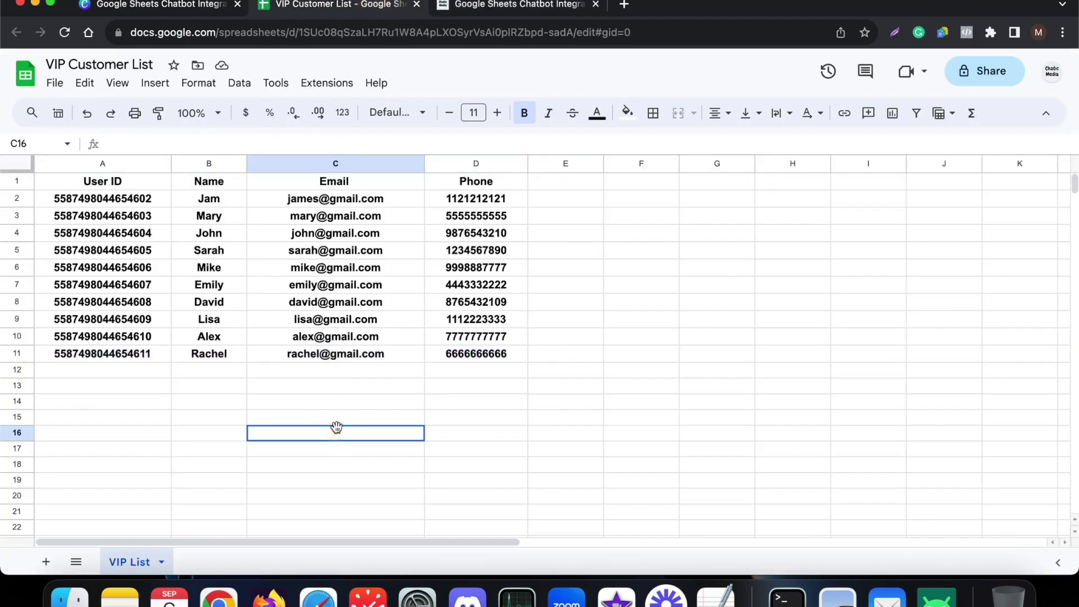
left_click_drag(336, 431, 363, 182)
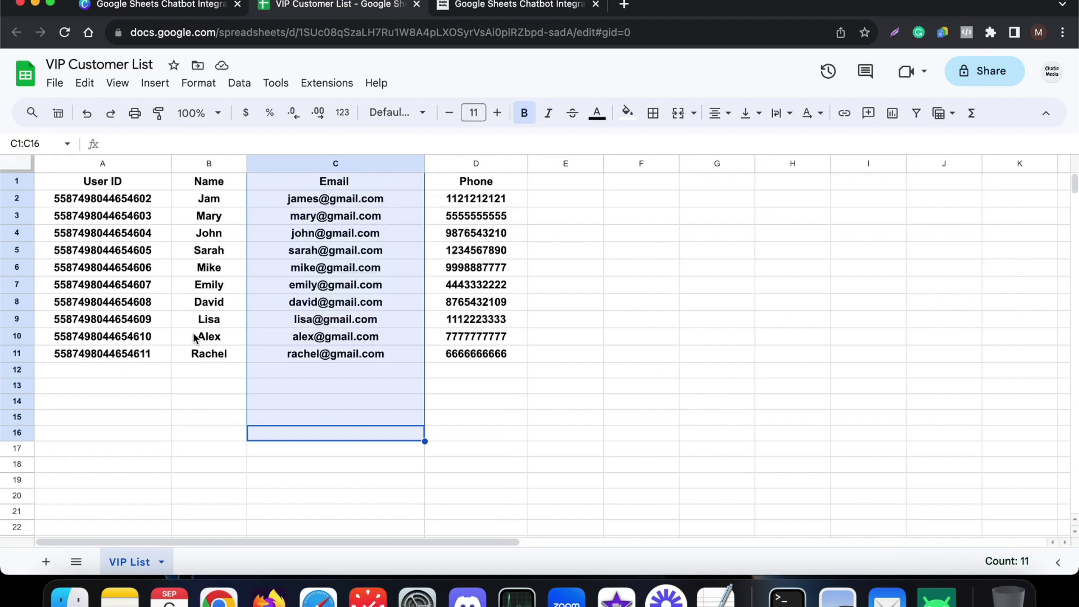
left_click(470, 11)
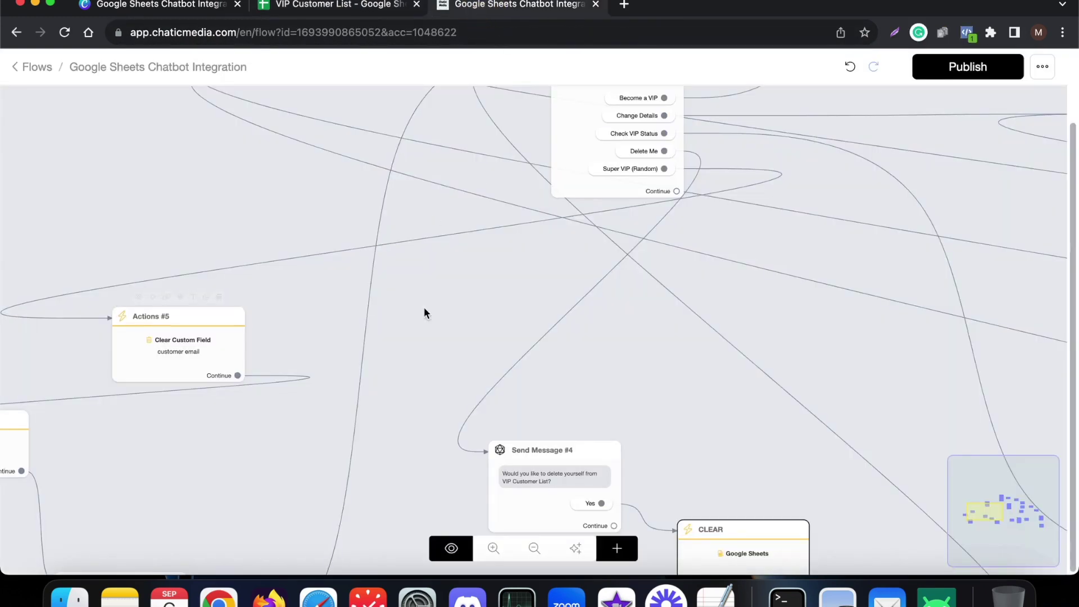
scroll(551, 285, "down", 3)
scroll(295, 340, "up", 2)
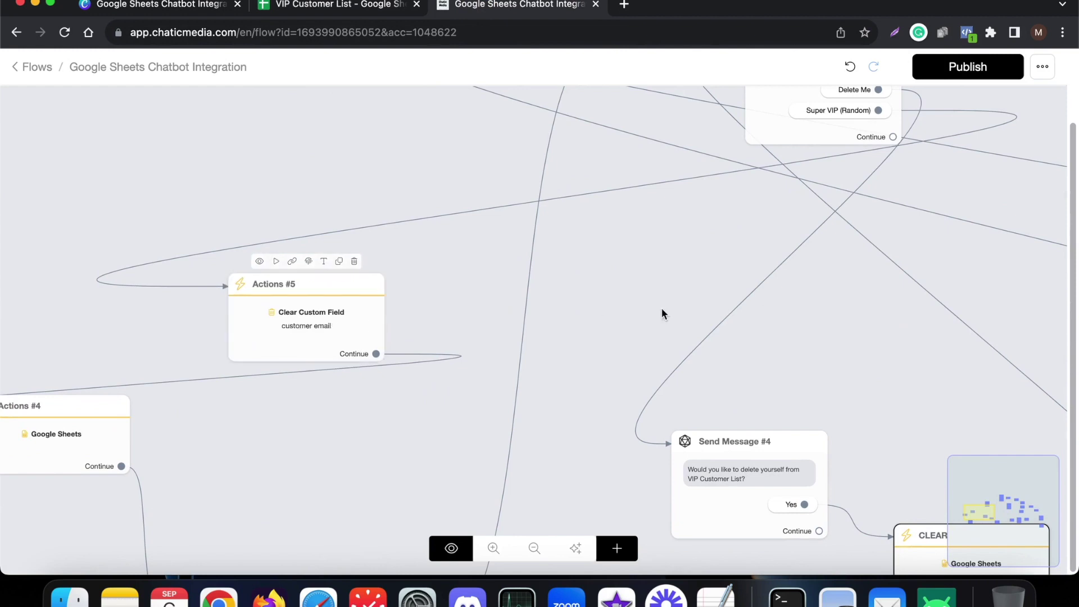
scroll(662, 313, "down", 3)
scroll(249, 416, "up", 2)
- Open the Actions #4 step's Google Sheets Get Random Row settings
left_click(289, 382)
left_click(289, 382)
left_click(150, 178)
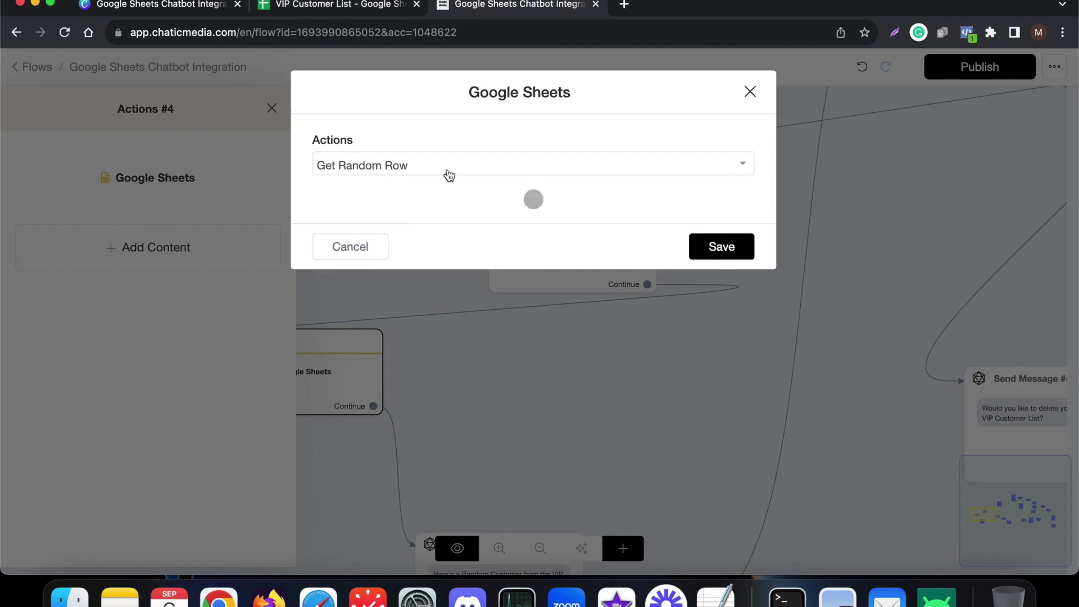
- Compare the random-row mapping with the sheet's customer names and row 9, then cancel without saving
left_click(344, 7)
left_click_drag(179, 217, 188, 348)
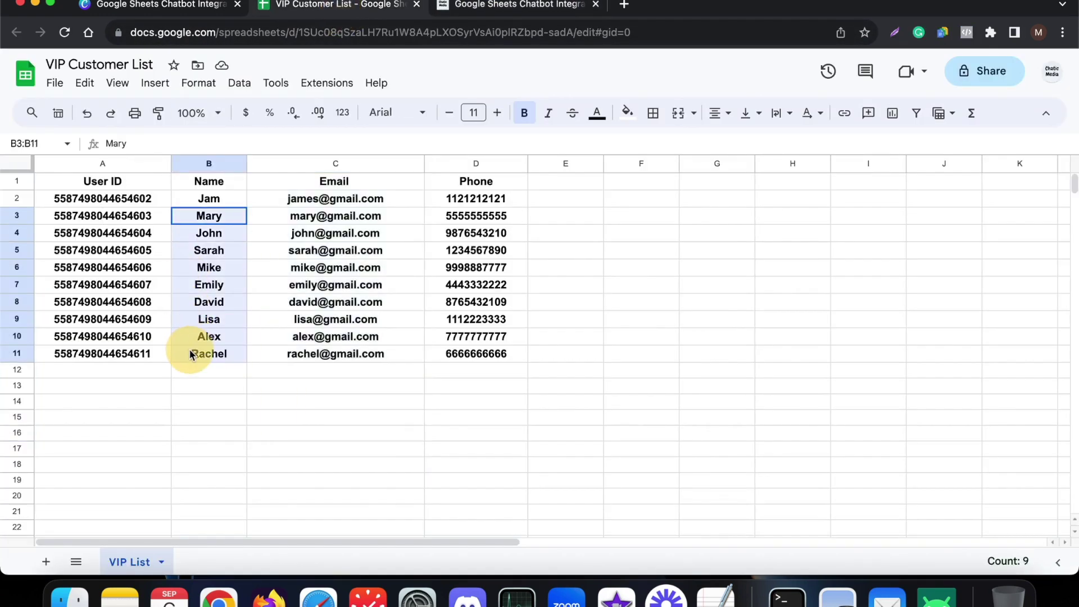
left_click(20, 318)
left_click(508, 7)
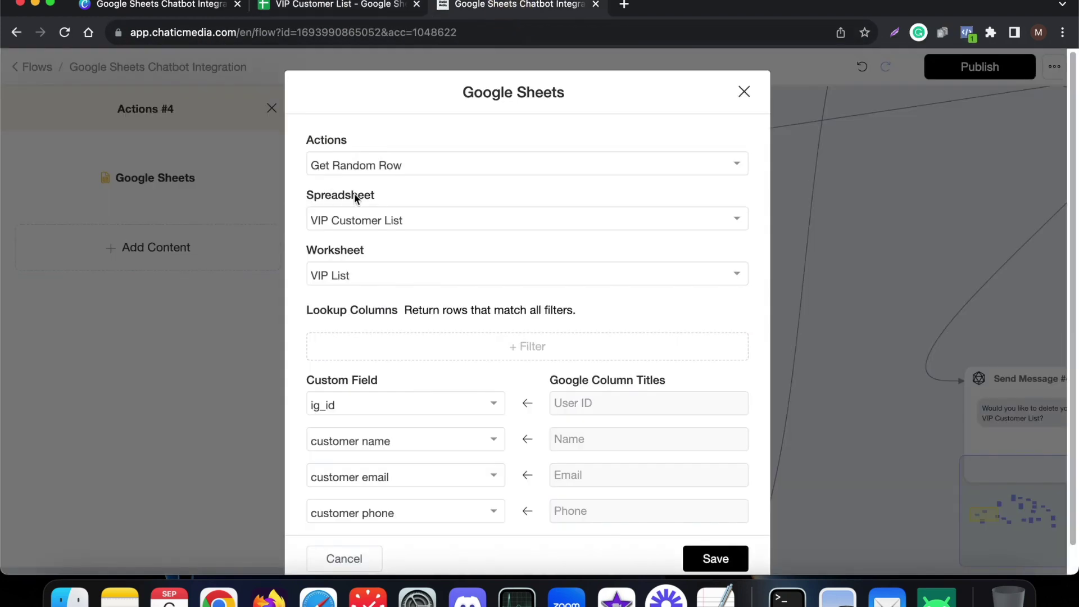
scroll(369, 352, "down", 1)
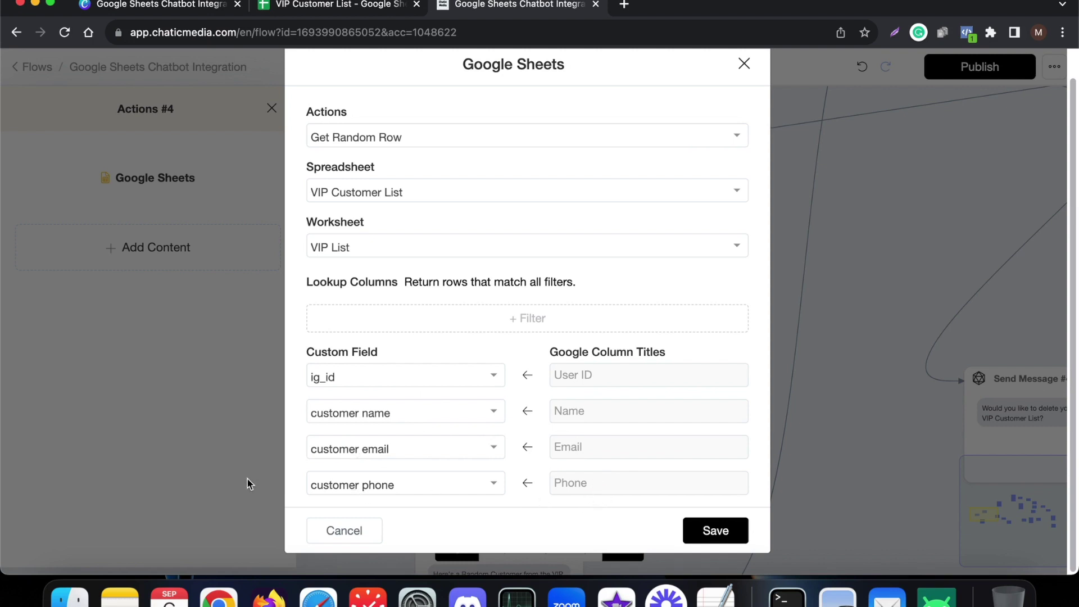
left_click(344, 528)
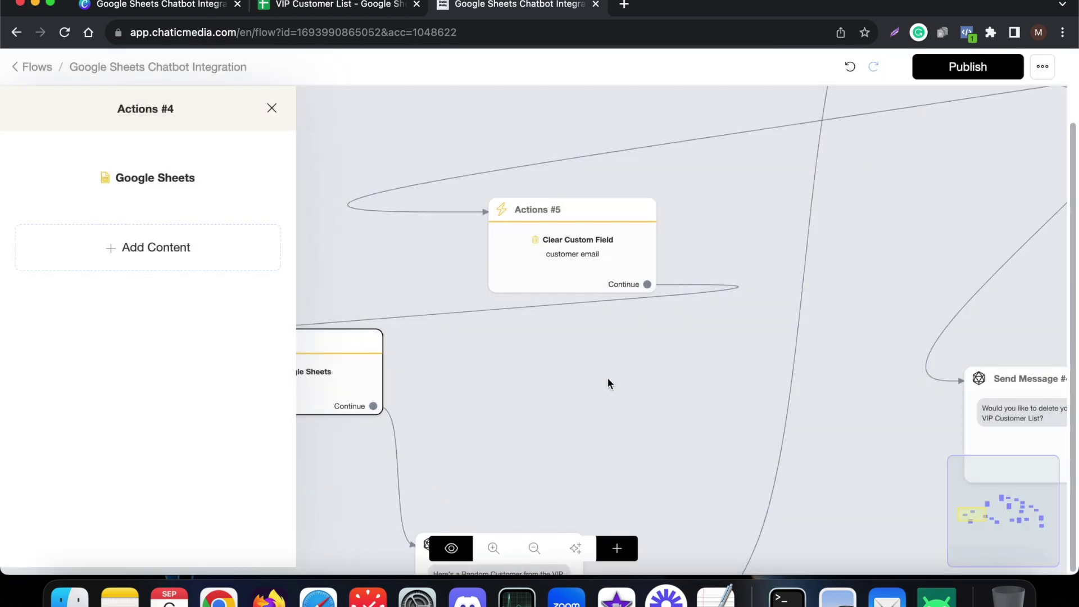
- Zoom the canvas around Send Message #8 and select the Send Message #1 welcome step
scroll(622, 332, "down", 3)
scroll(504, 457, "up", 3)
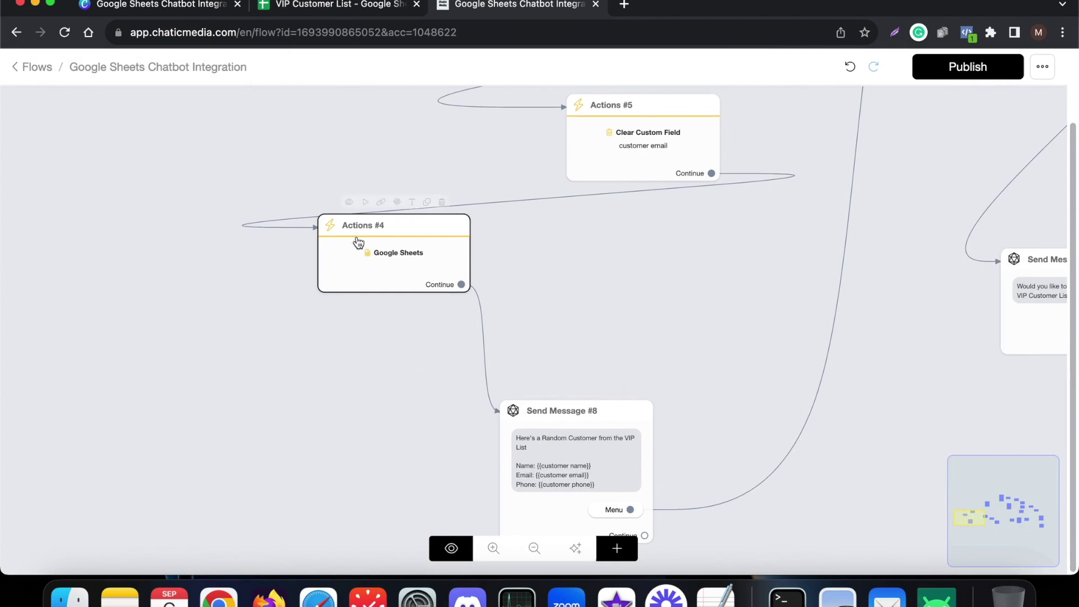
scroll(495, 441, "up", 3)
scroll(525, 491, "down", 2)
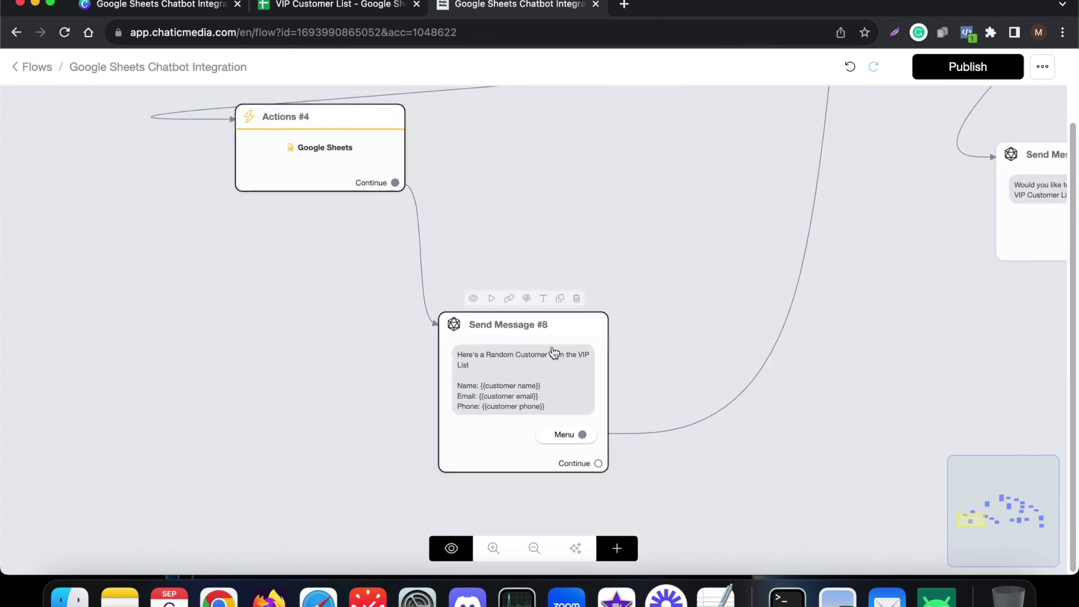
scroll(553, 354, "up", 5)
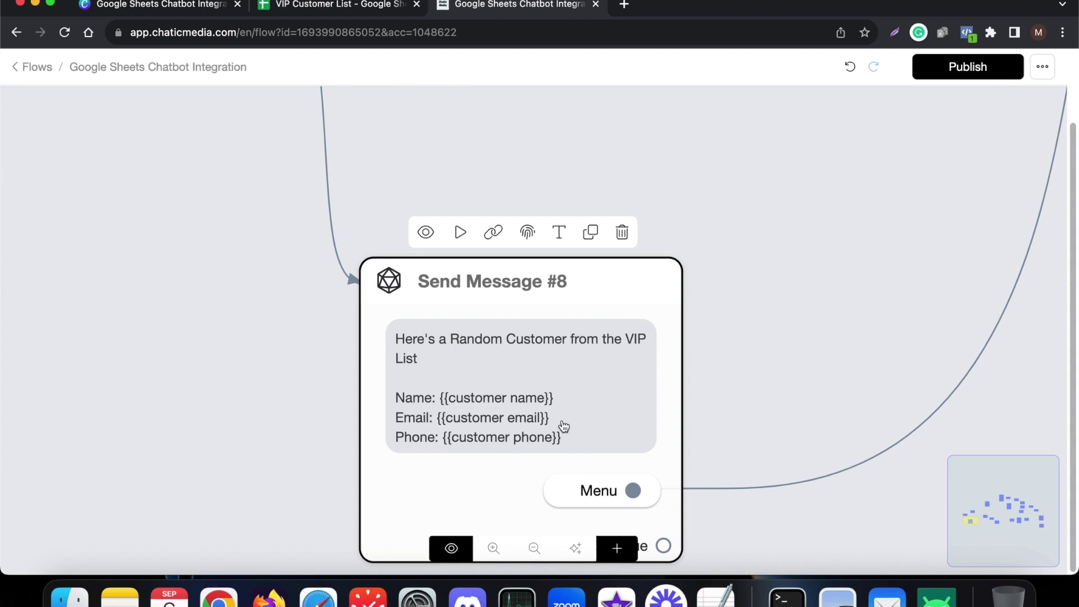
scroll(564, 446, "down", 5)
scroll(567, 464, "up", 5)
scroll(573, 475, "down", 4)
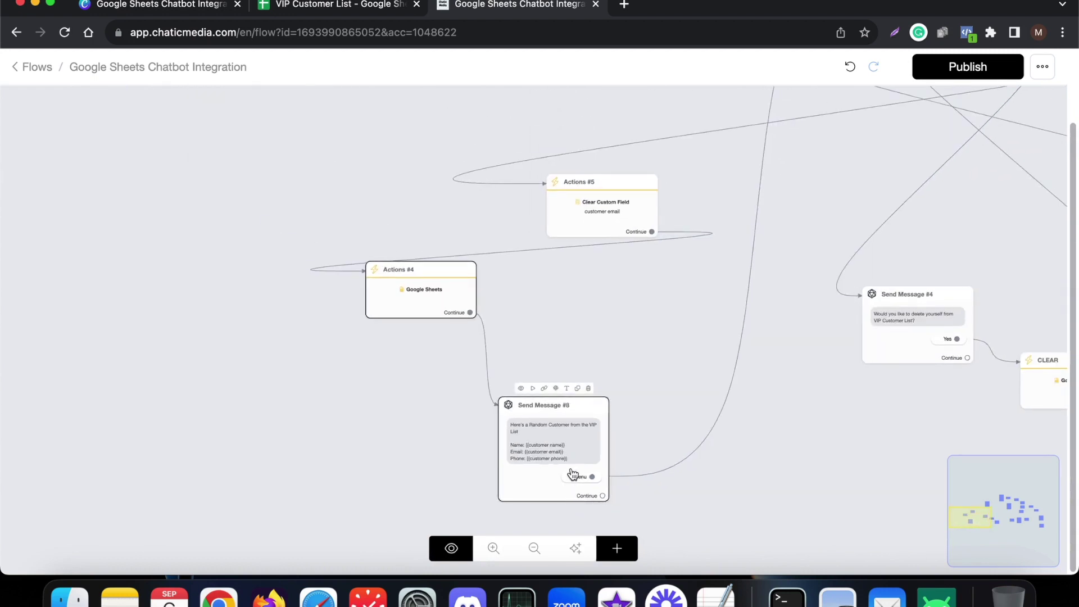
scroll(572, 474, "down", 3)
scroll(881, 149, "up", 5)
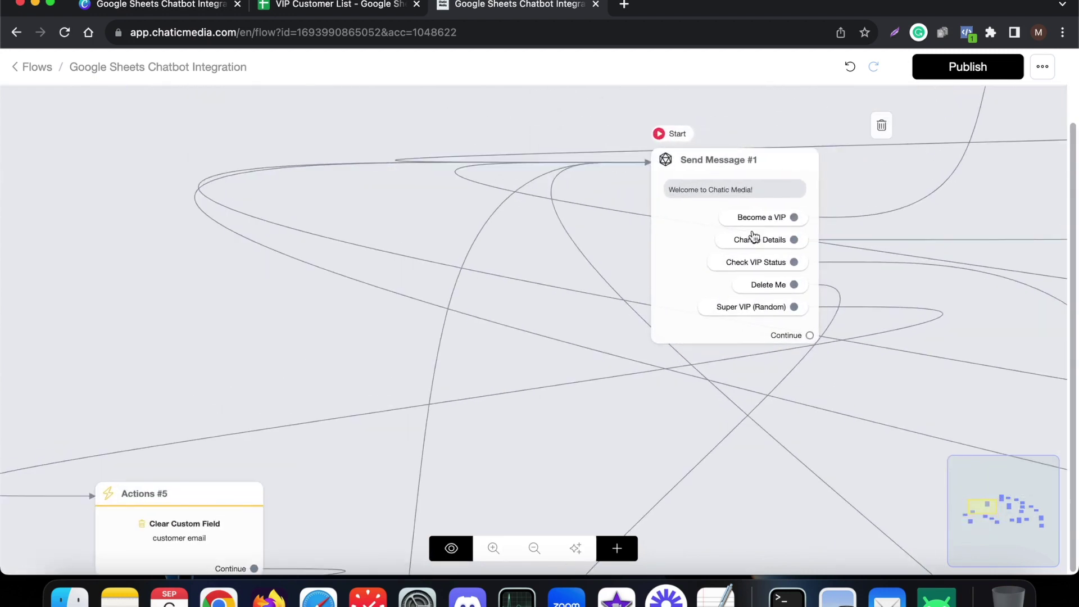
left_click(800, 203)
scroll(786, 185, "up", 3)
scroll(695, 345, "down", 2)
scroll(695, 345, "down", 3)
- Clear the row 9 selection in the sheet and move to the Google Sheets Integration slide
left_click(366, 13)
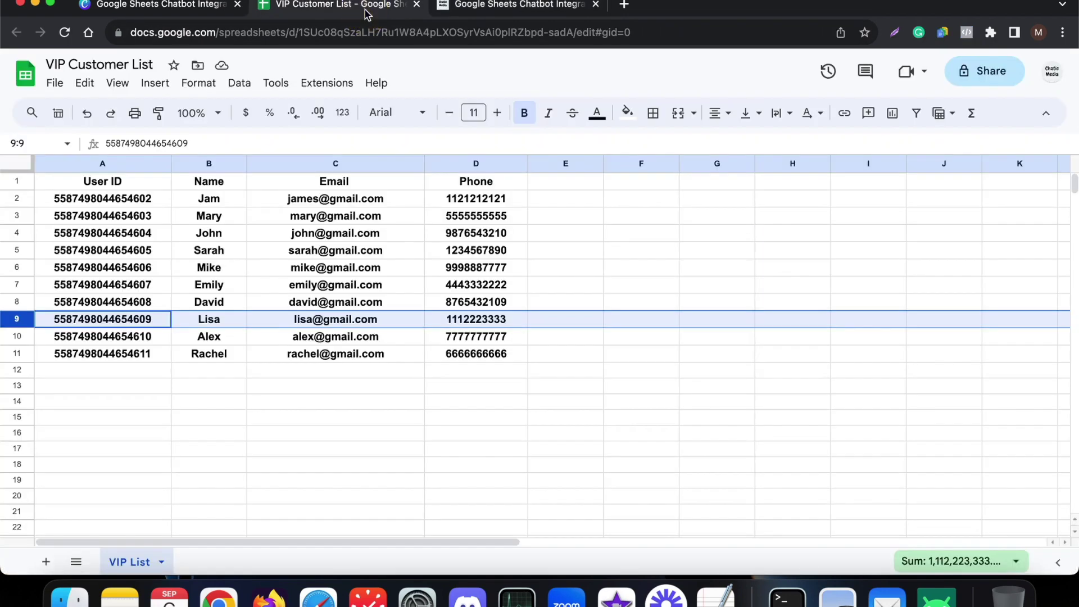
left_click(415, 414)
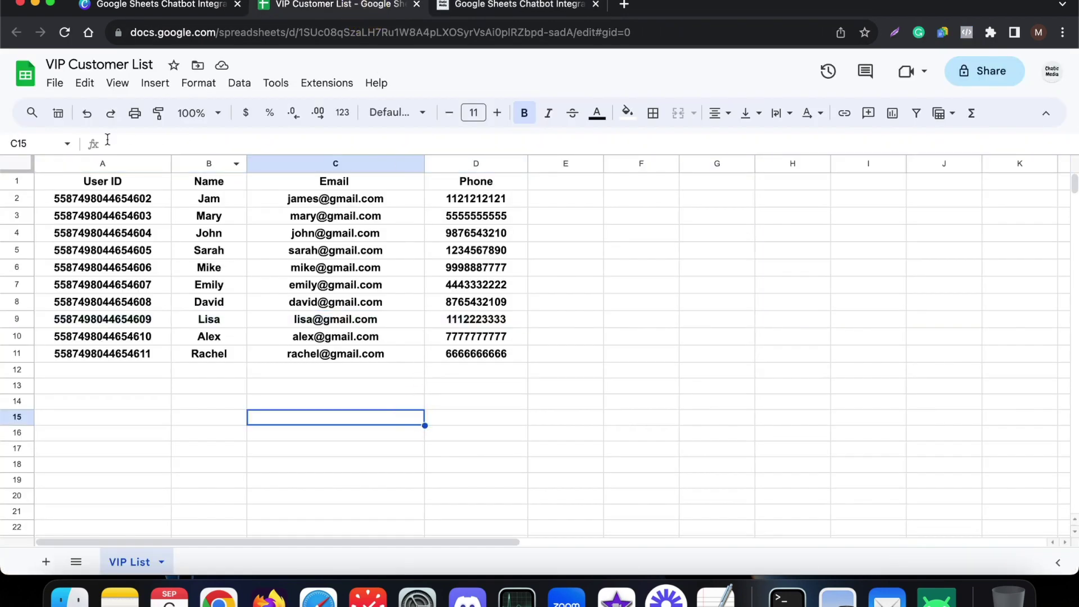
left_click(193, 7)
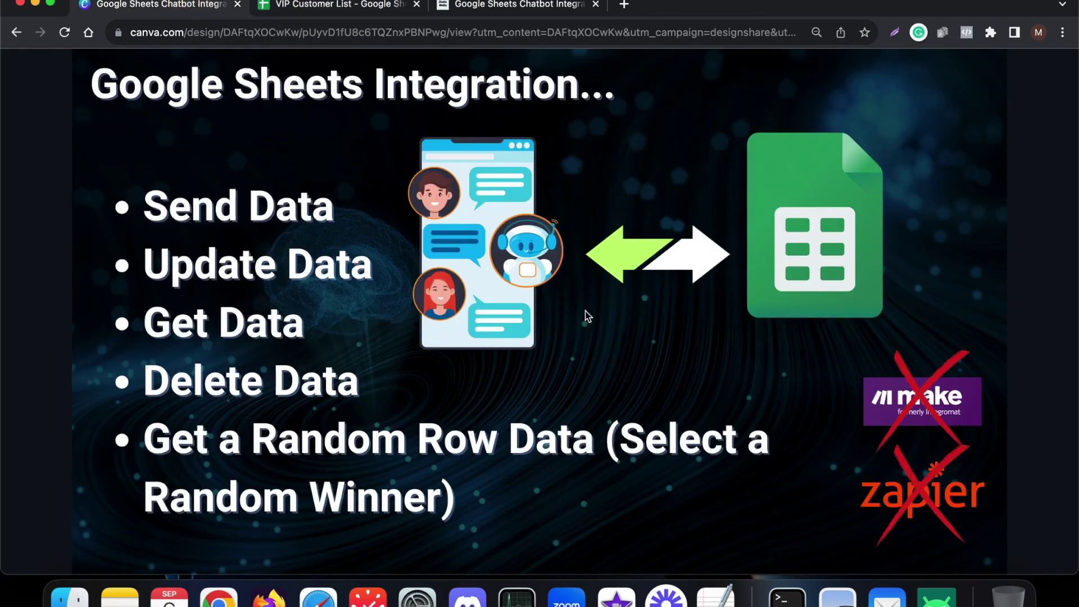